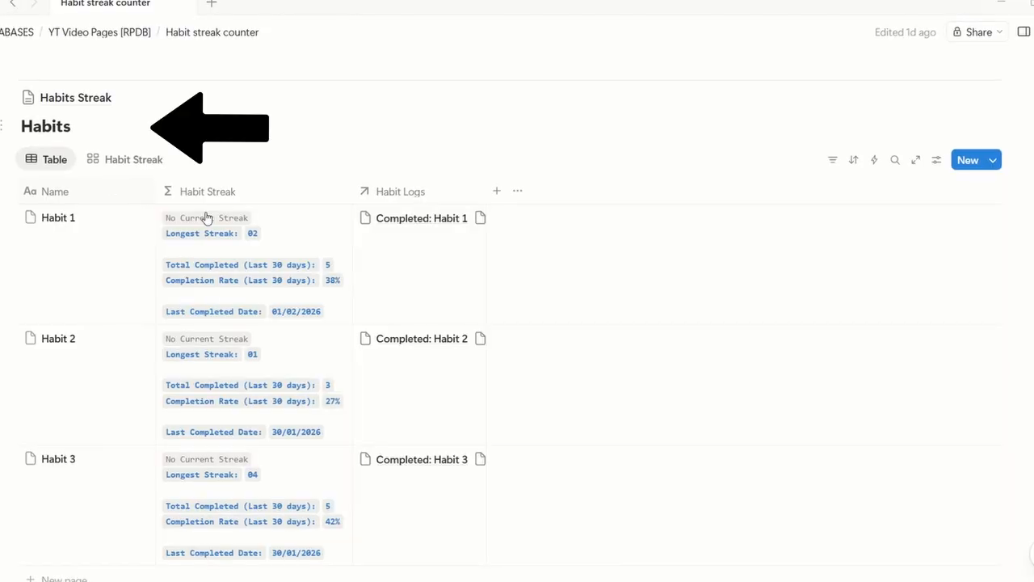
# Look over the Habits table, its streak column and the Habit Logs entries grouped by habit.
pyautogui.scroll(-5, 764, 395)
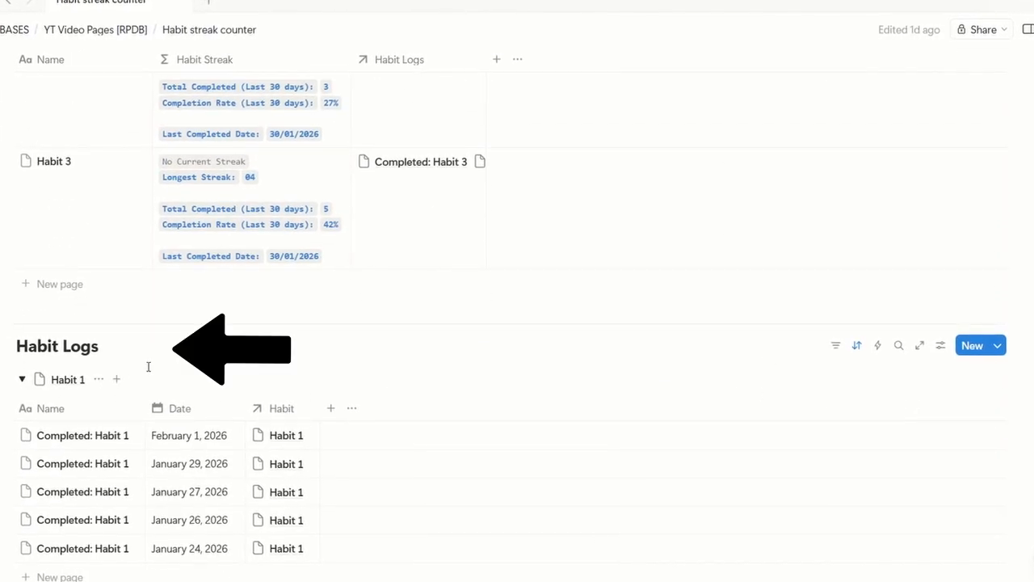
pyautogui.scroll(5, 485, 192)
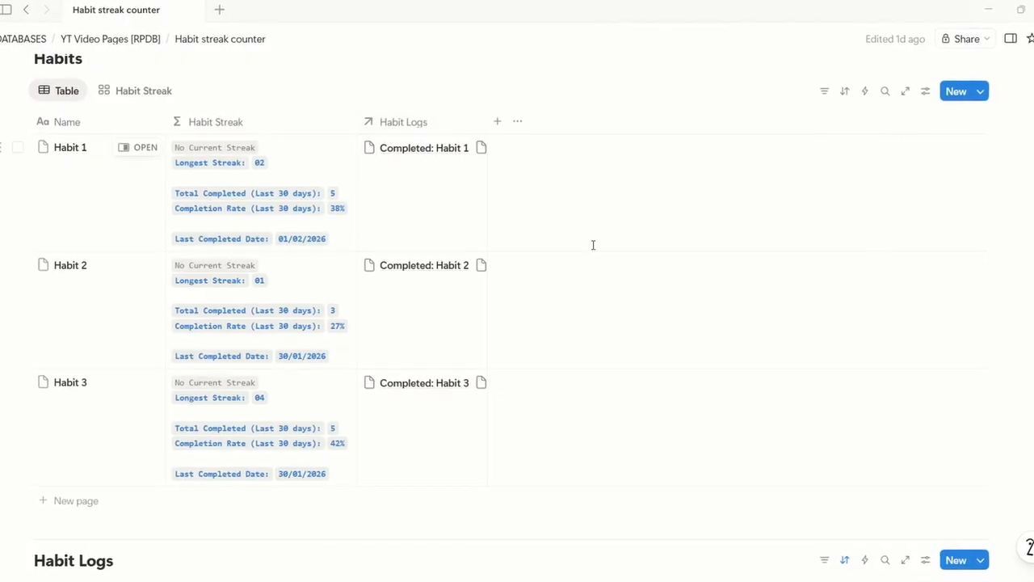
pyautogui.scroll(-5, 593, 245)
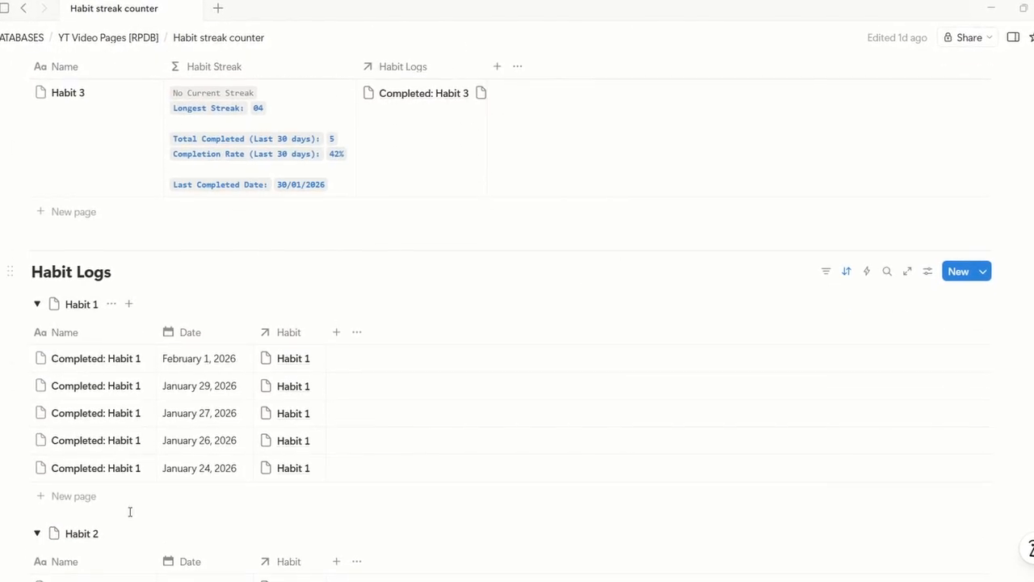
pyautogui.scroll(-2, 453, 368)
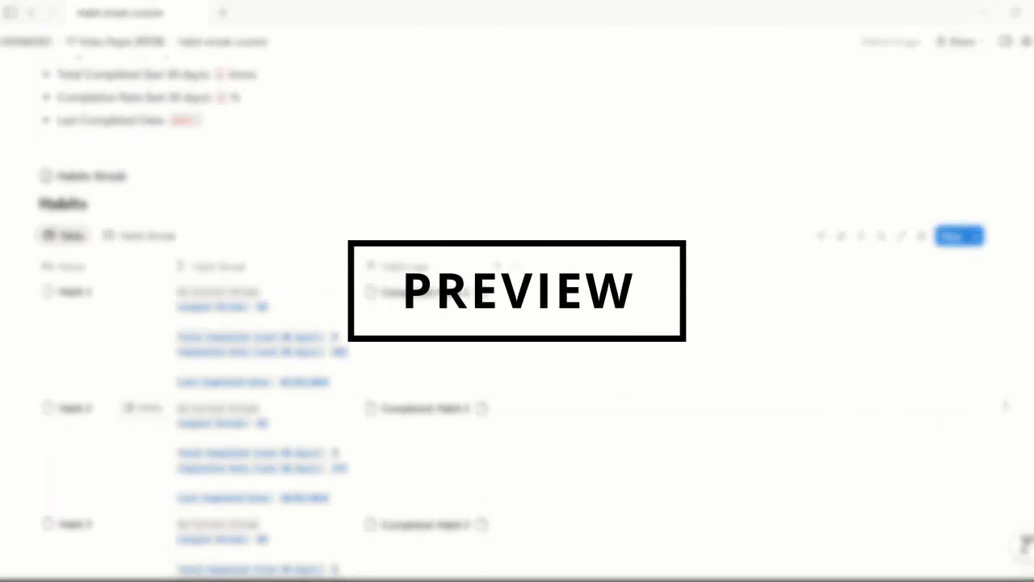
pyautogui.scroll(1, 1006, 406)
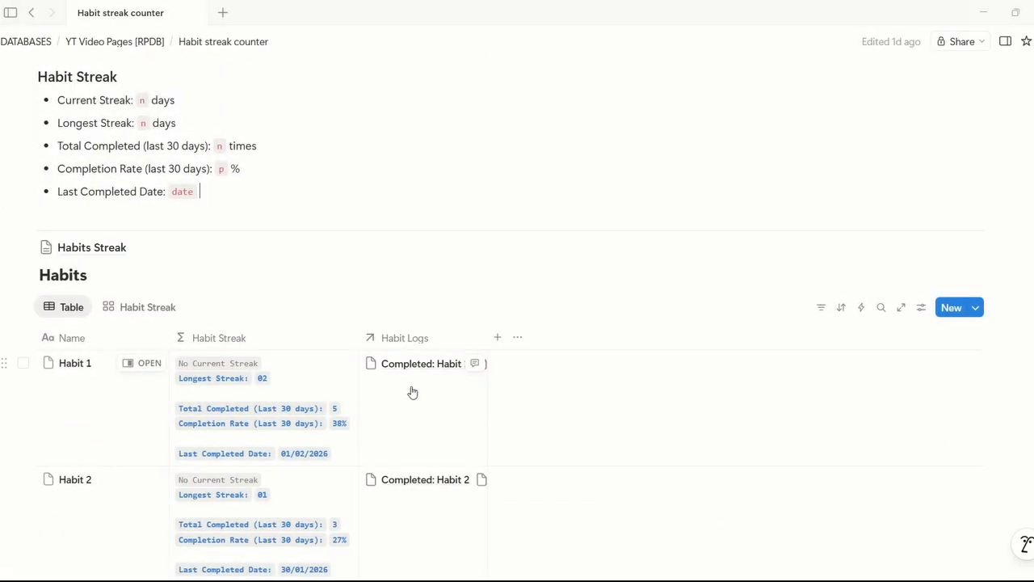
# Read through the finished Habit Streak formula of Habit 1 from its start to its end and close it.
pyautogui.click(315, 389)
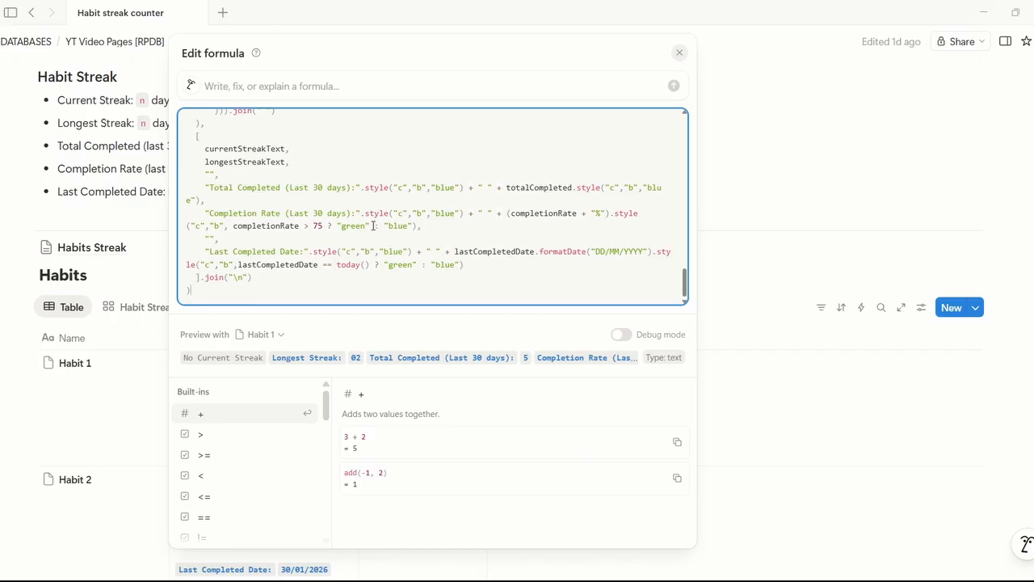
pyautogui.scroll(10, 416, 253)
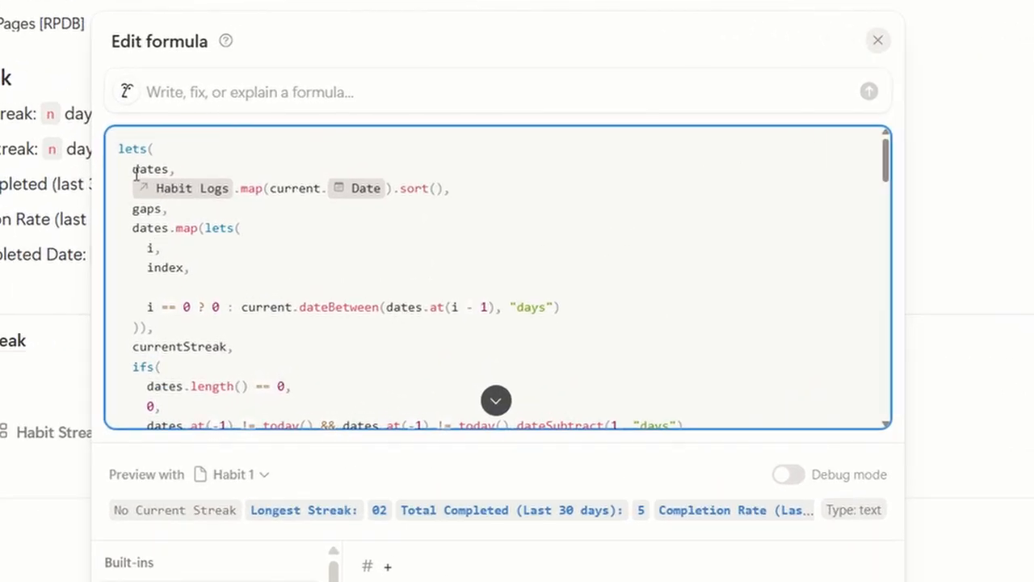
pyautogui.click(257, 210)
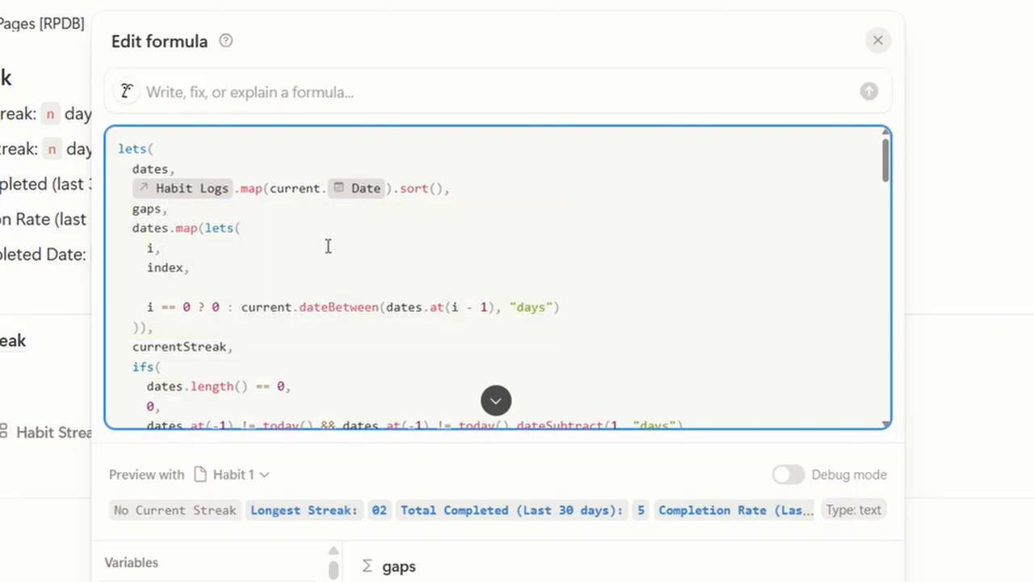
pyautogui.scroll(-7, 328, 246)
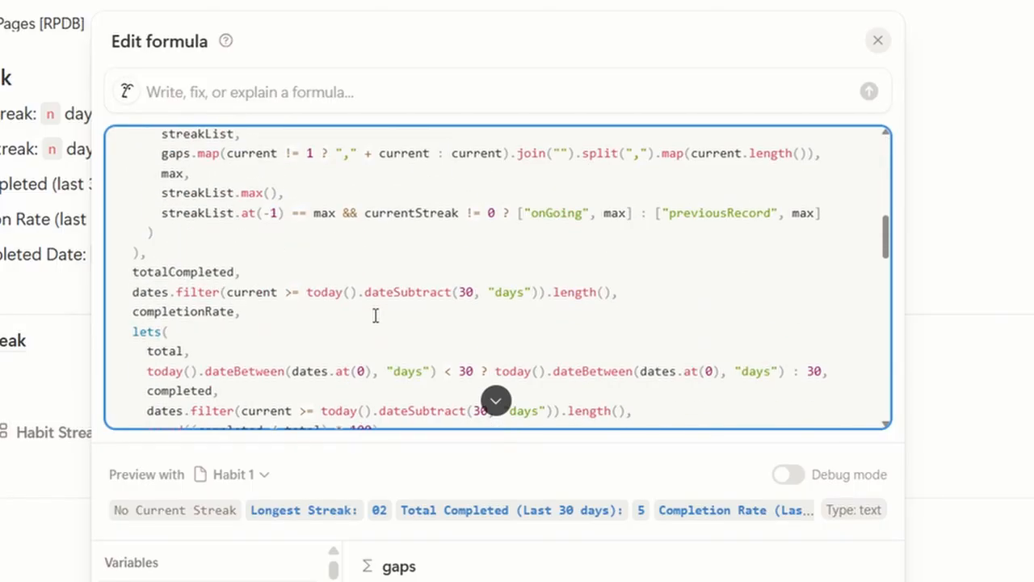
pyautogui.scroll(-5, 375, 316)
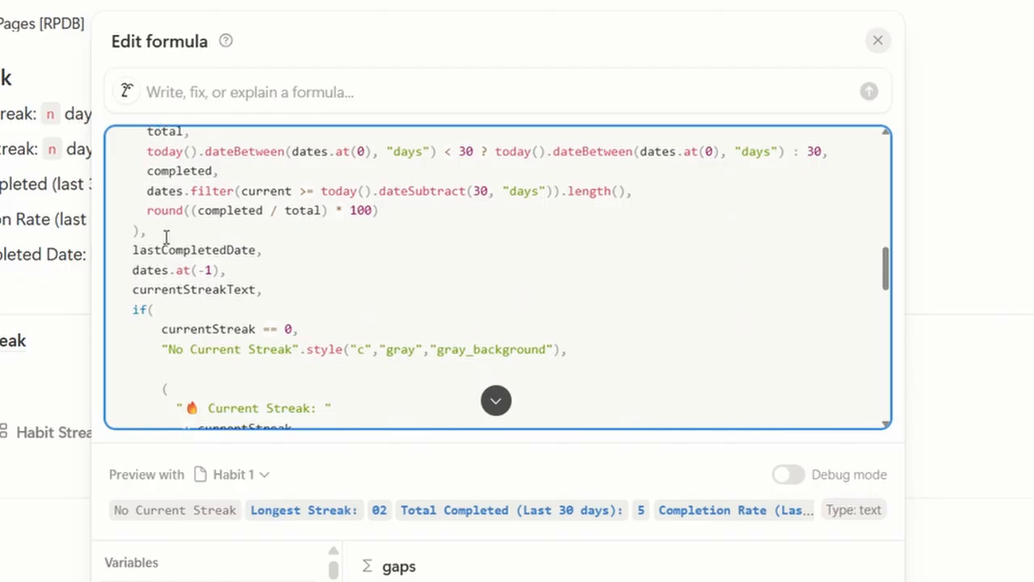
pyautogui.scroll(-3, 437, 298)
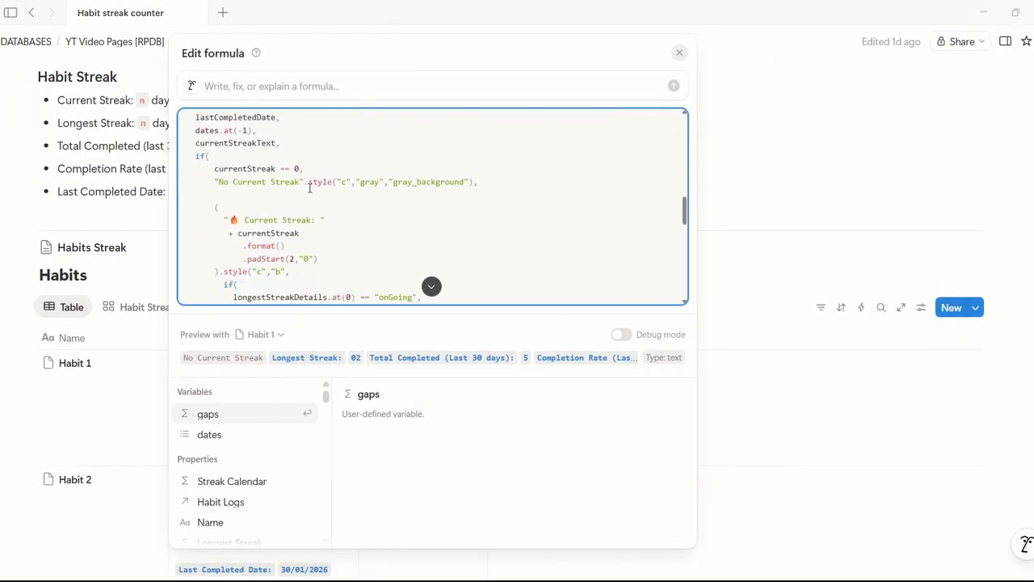
pyautogui.scroll(-5, 369, 194)
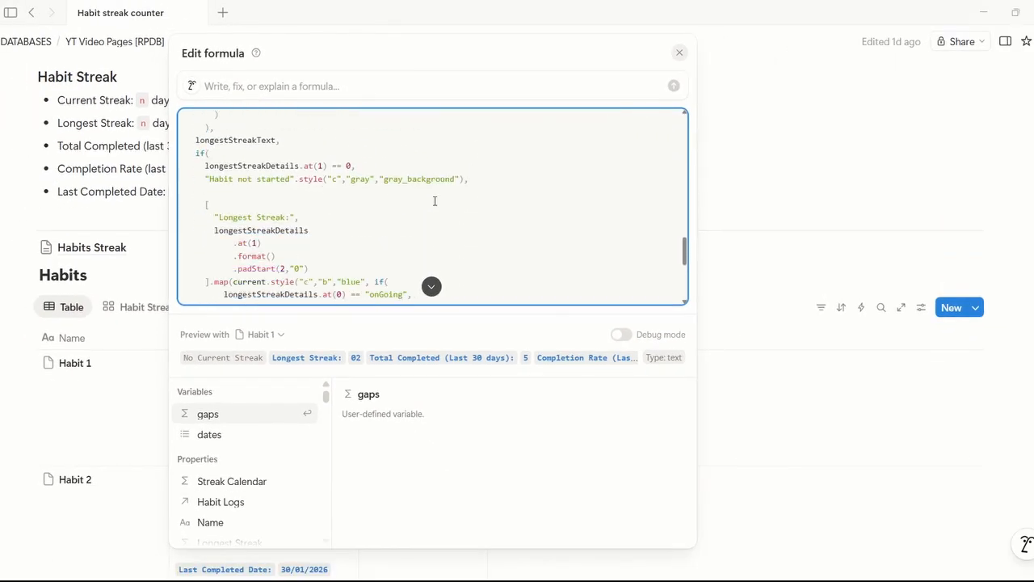
pyautogui.scroll(-2, 433, 201)
pyautogui.press('Escape')
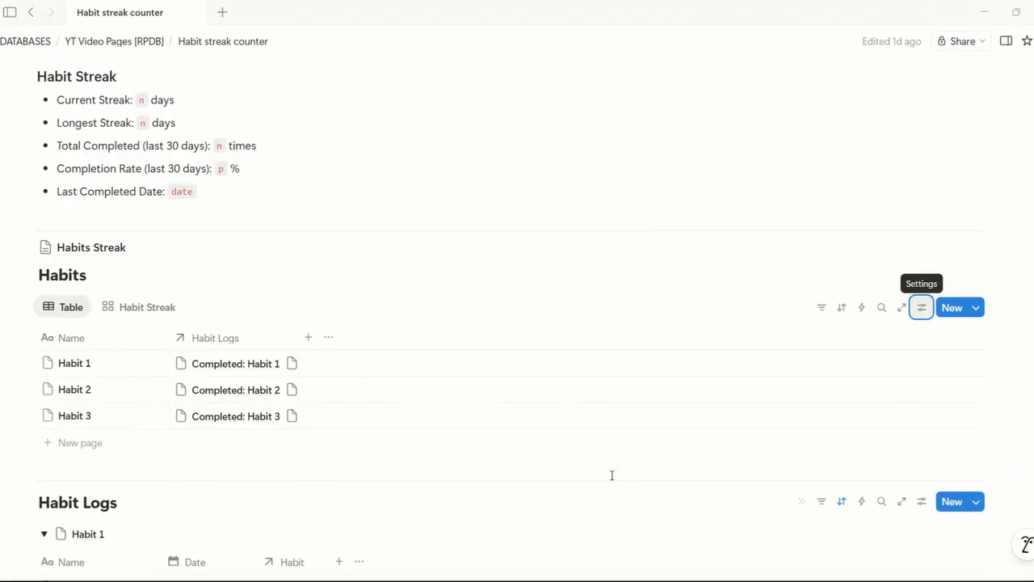
# Add a new formula property to the Habits table.
pyautogui.scroll(1, 536, 340)
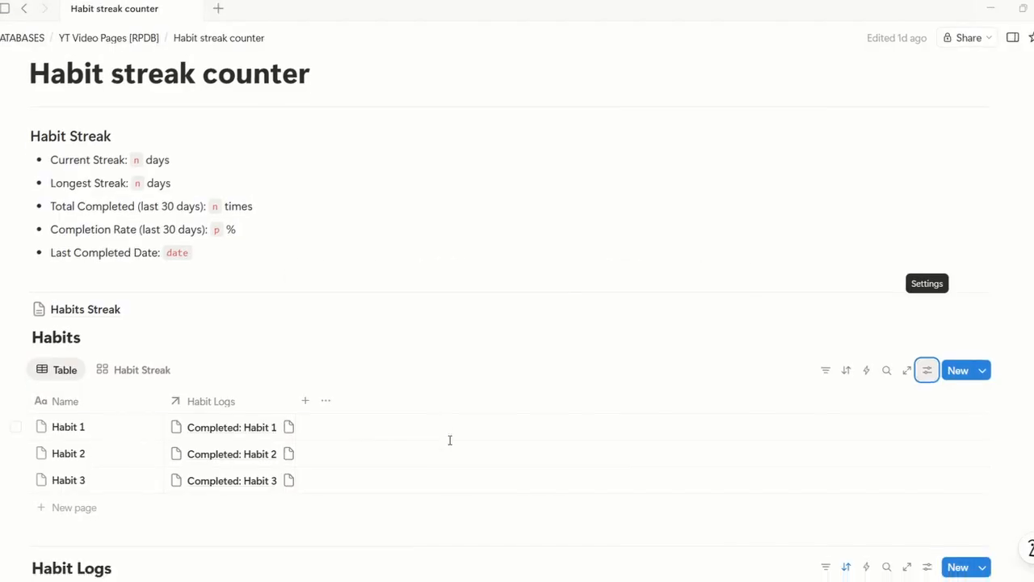
pyautogui.scroll(-1, 448, 438)
pyautogui.click(306, 342)
pyautogui.scroll(-2, 541, 340)
pyautogui.click(336, 484)
pyautogui.click(708, 223)
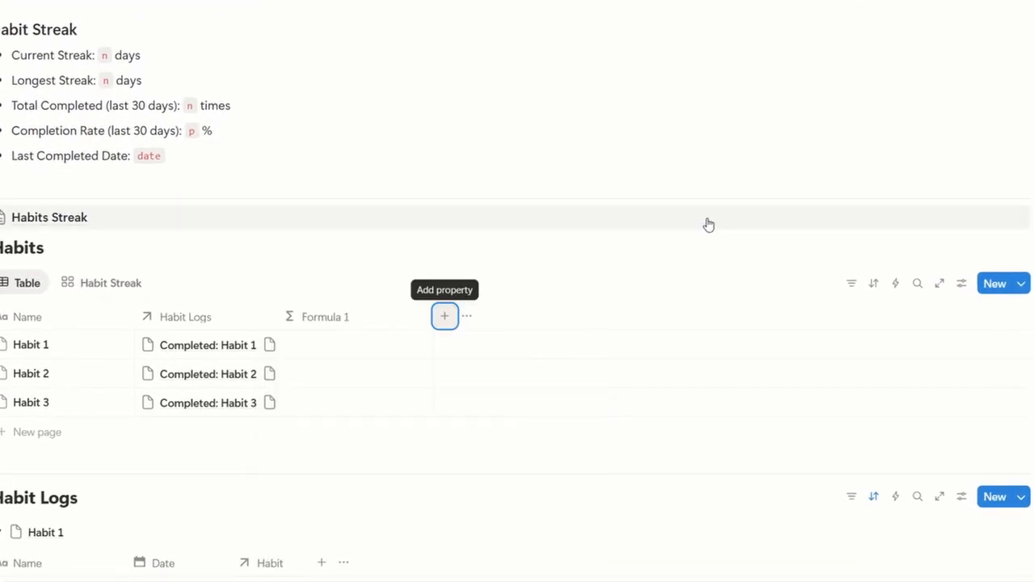
# Rename the new formula property in the Habits table as "Current Streak".
pyautogui.click(370, 320)
pyautogui.click(395, 270)
pyautogui.hotkey('ctrl', 'a')
pyautogui.write('Current Streak')
pyautogui.press('Return')
# Start the Current Streak formula of Habit 1 with a reference to the Habit Logs property.
pyautogui.click(352, 351)
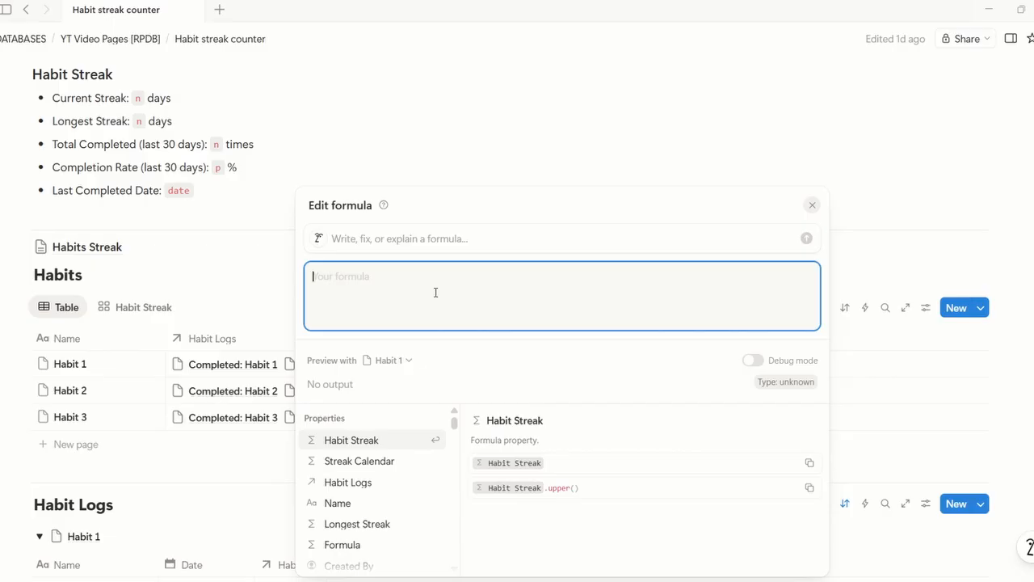
pyautogui.write('habit lo')
pyautogui.press('Return')
pyautogui.write('.')
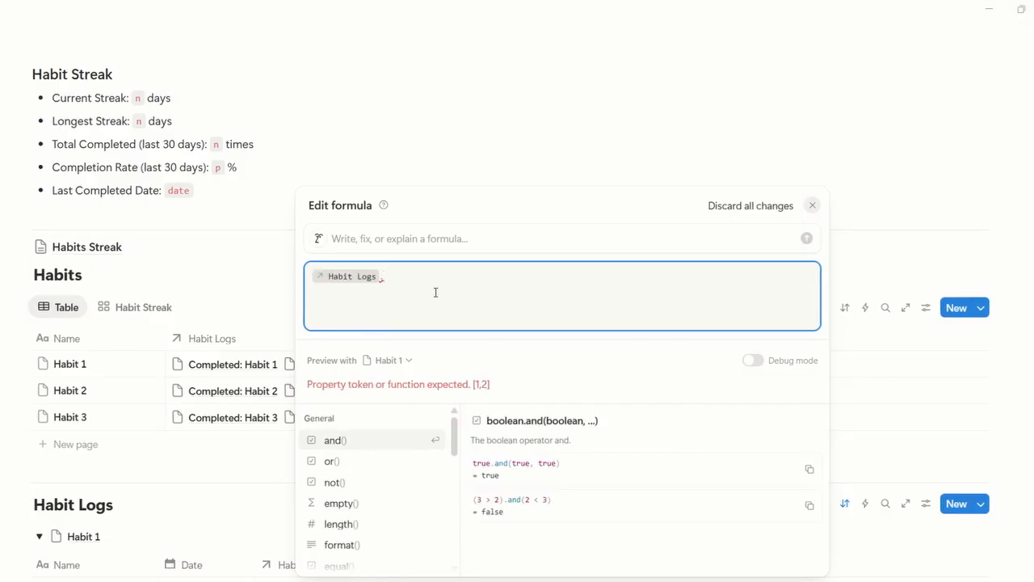
pyautogui.press('BackSpace')
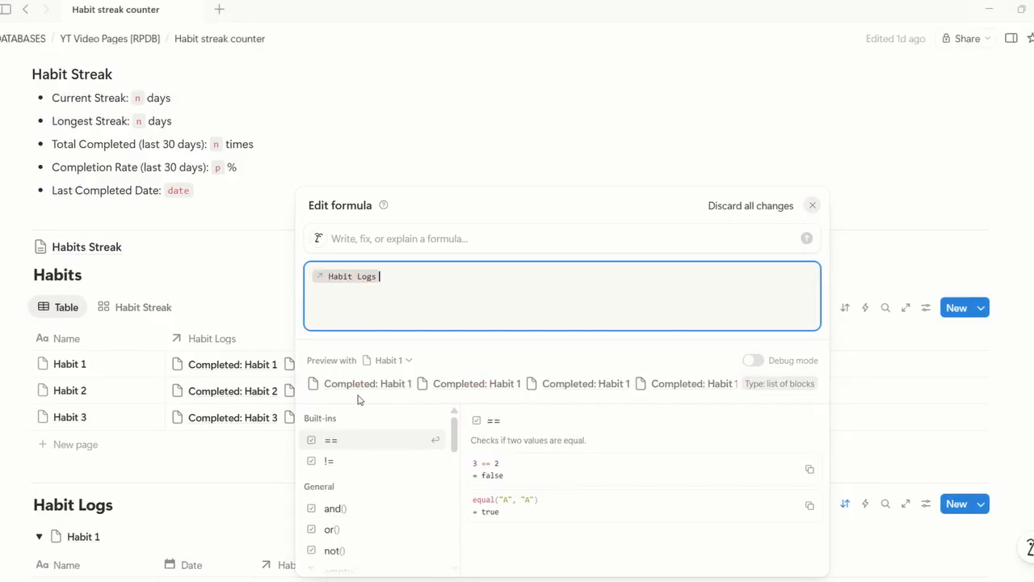
# Inspect the Habit Logs output and its type in Debug mode, and switch the mode back off.
pyautogui.click(752, 360)
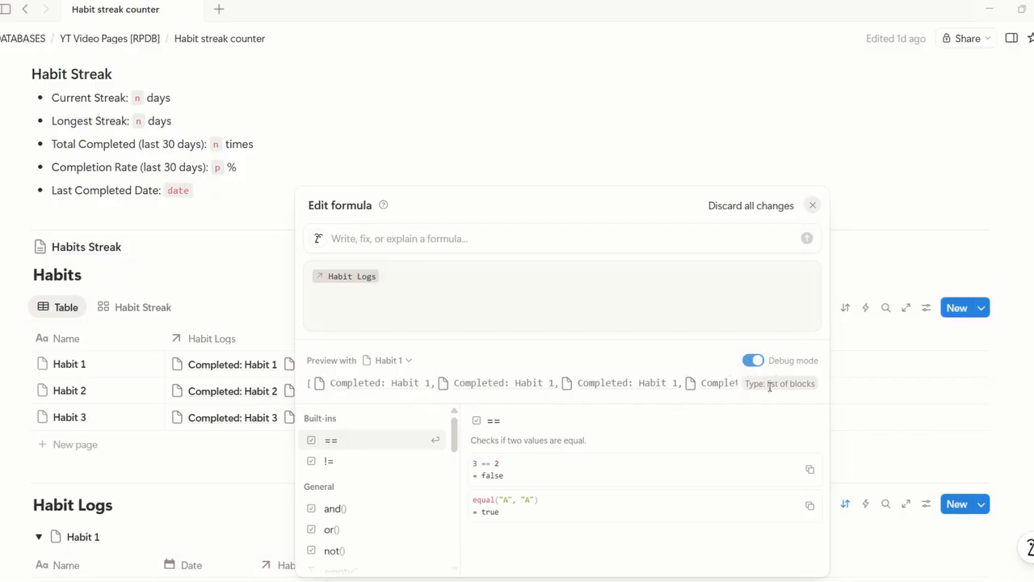
pyautogui.moveTo(767, 385); pyautogui.dragTo(815, 386)
pyautogui.click(817, 387)
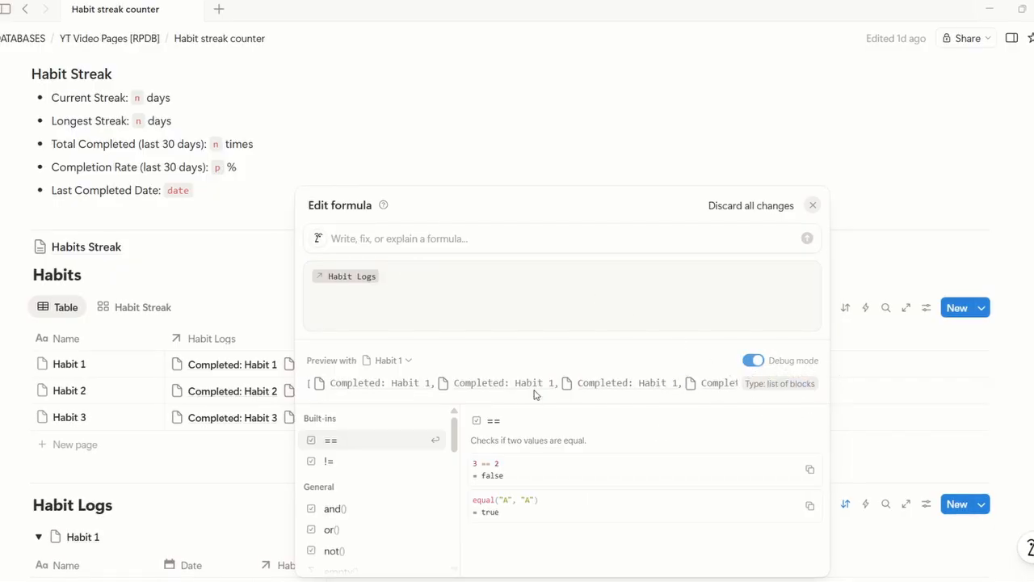
pyautogui.click(445, 273)
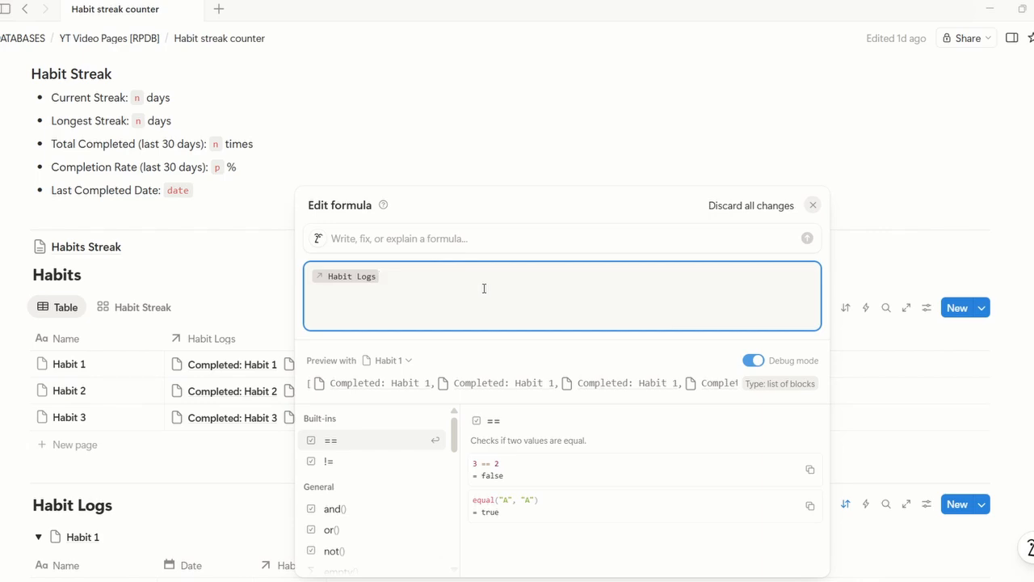
pyautogui.click(753, 361)
pyautogui.click(588, 279)
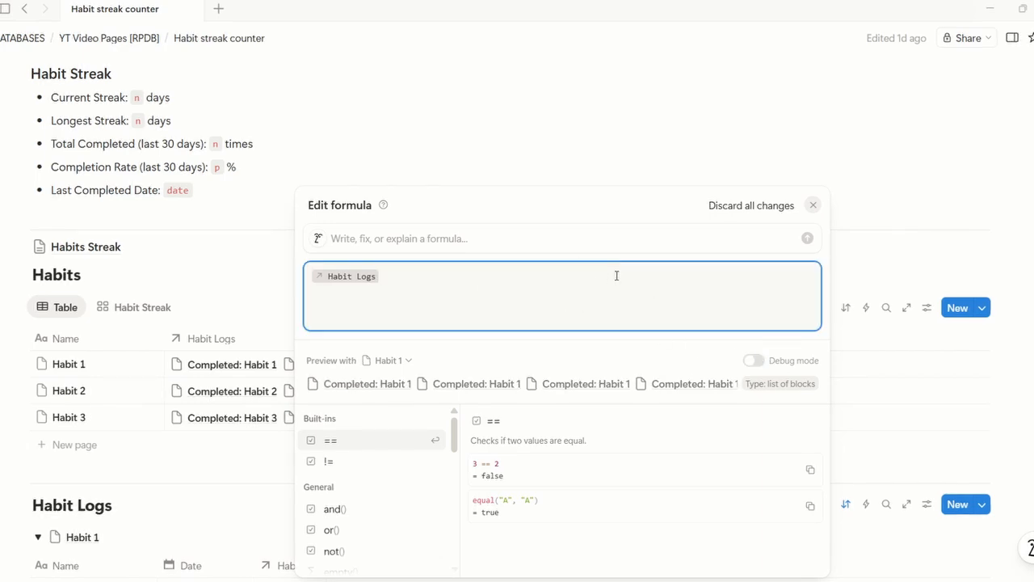
# Extend the Habit Logs reference with map(current.Date) to list the date of every log.
pyautogui.write('.map()')
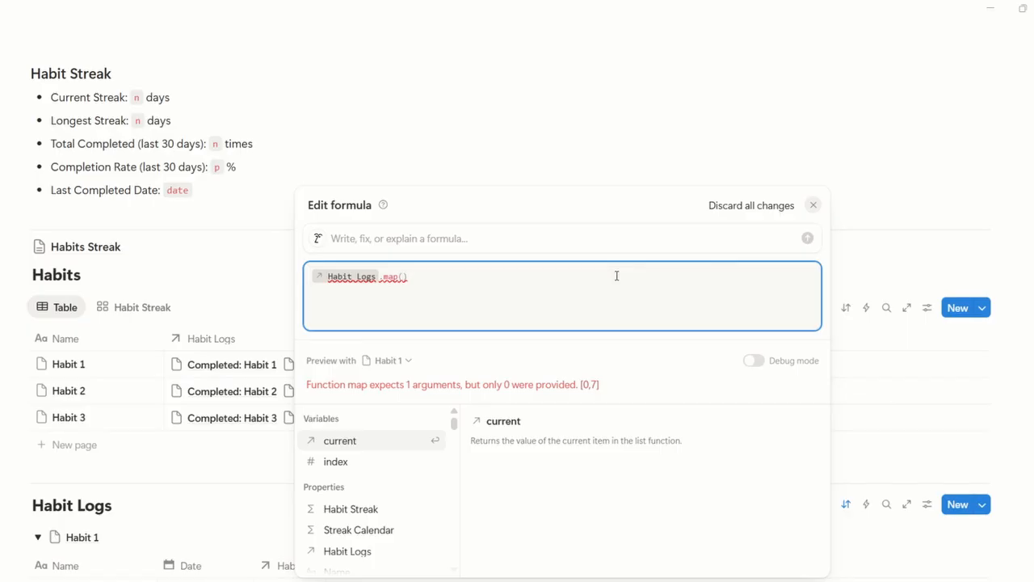
pyautogui.write('current')
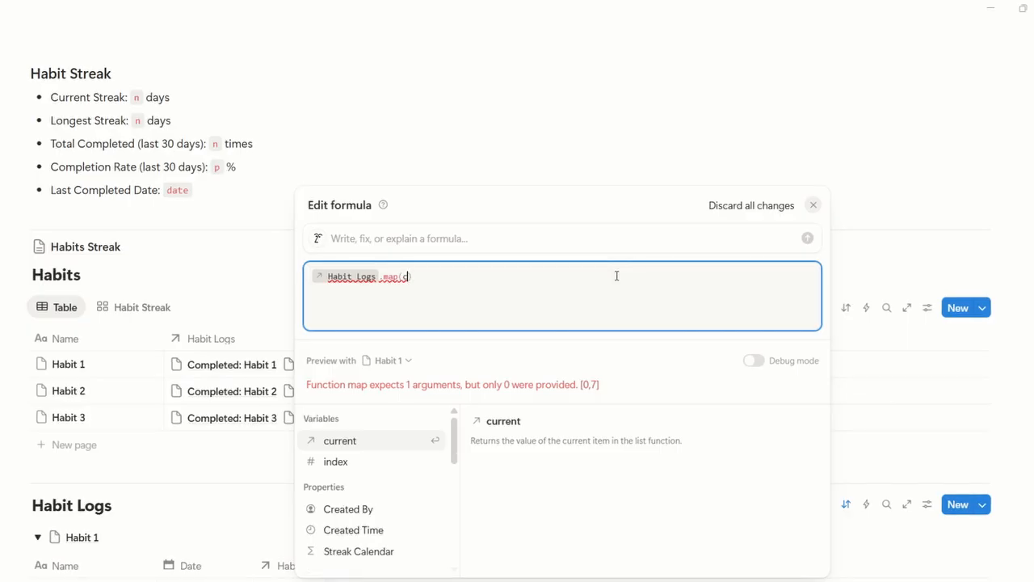
pyautogui.write('.')
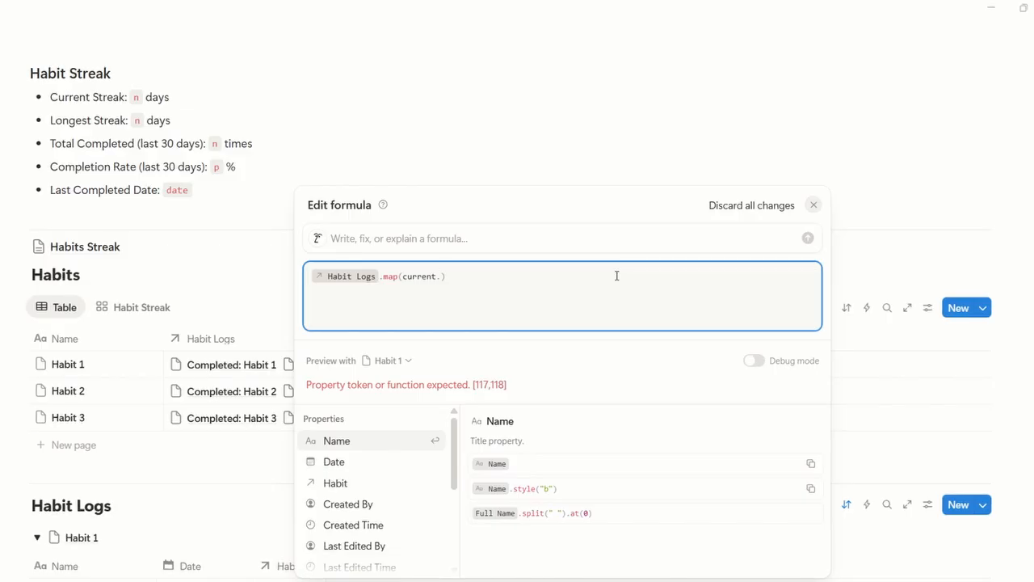
pyautogui.write('date')
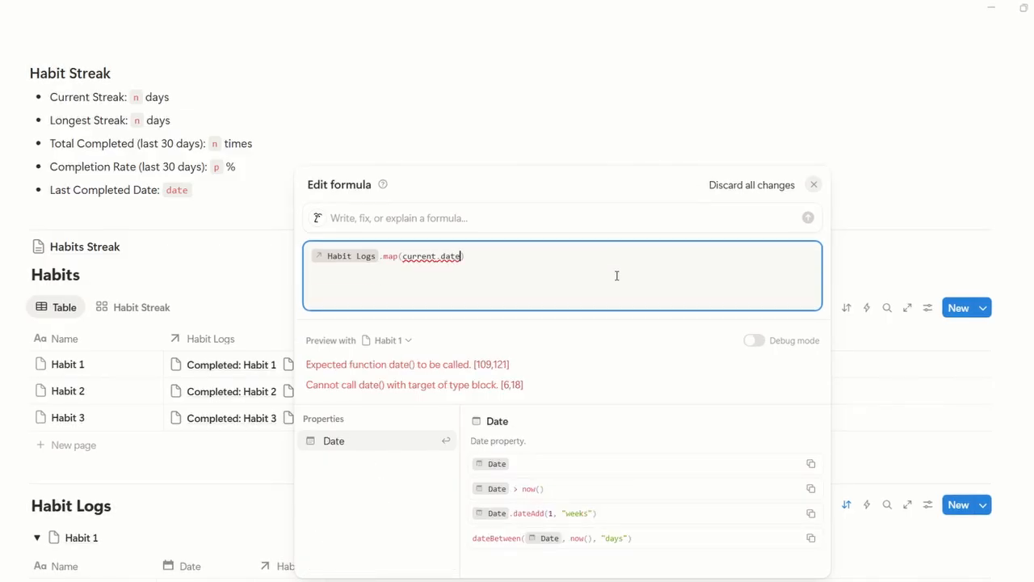
pyautogui.press('Return')
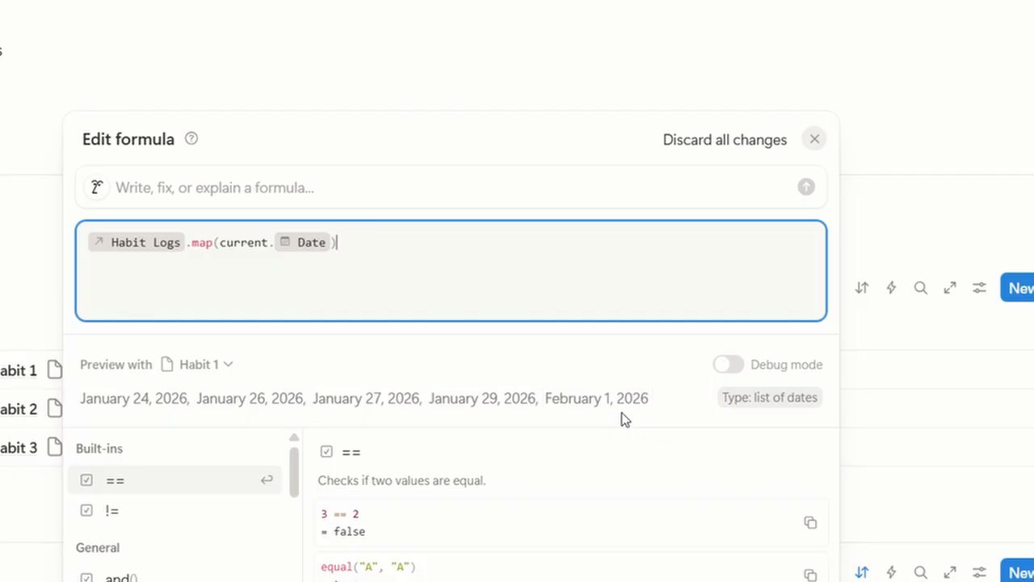
pyautogui.click(402, 248)
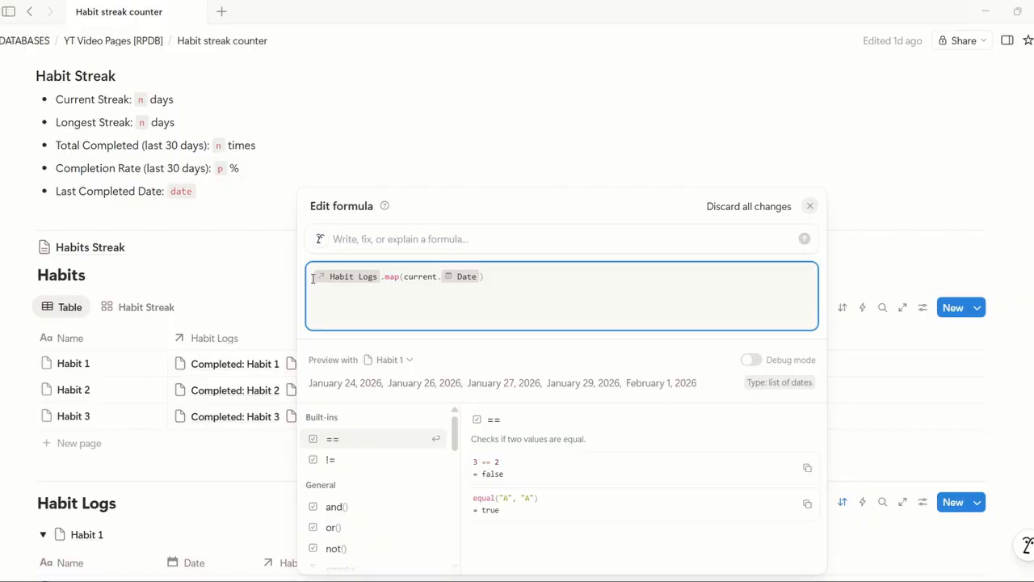
# Wrap the expression in lets(), storing Habit Logs.map(current.Date) in a variable named dates.
pyautogui.moveTo(313, 278); pyautogui.dragTo(490, 273)
pyautogui.write('kets')
pyautogui.press('BackSpace')
pyautogui.press('BackSpace')
pyautogui.press('BackSpace')
pyautogui.press('BackSpace')
pyautogui.write('lets(')
pyautogui.hotkey('shift', 'Return')
pyautogui.write('dates,')
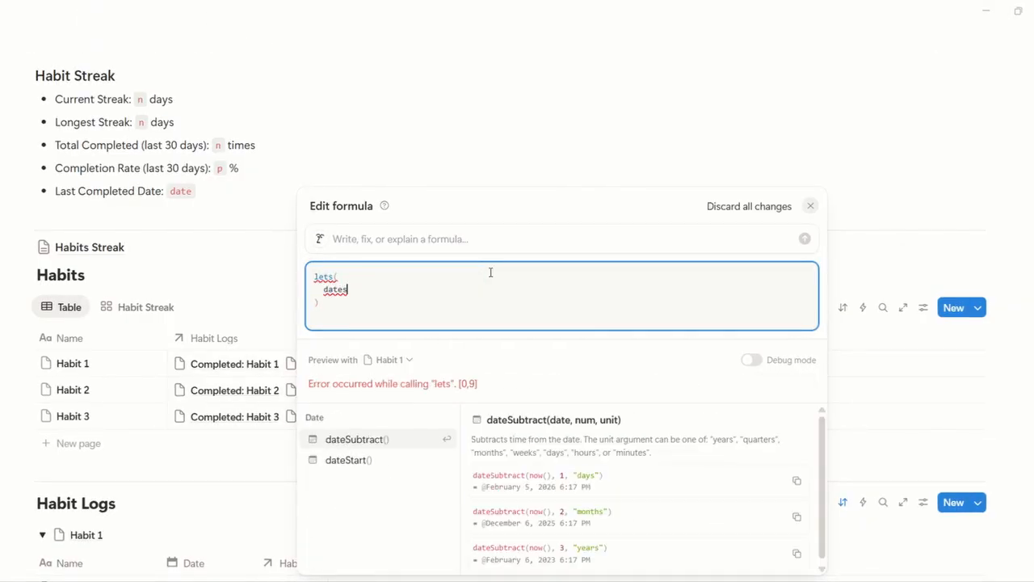
pyautogui.hotkey('shift', 'Return')
pyautogui.write('Habit Logs.map(current.Date)')
pyautogui.write(',')
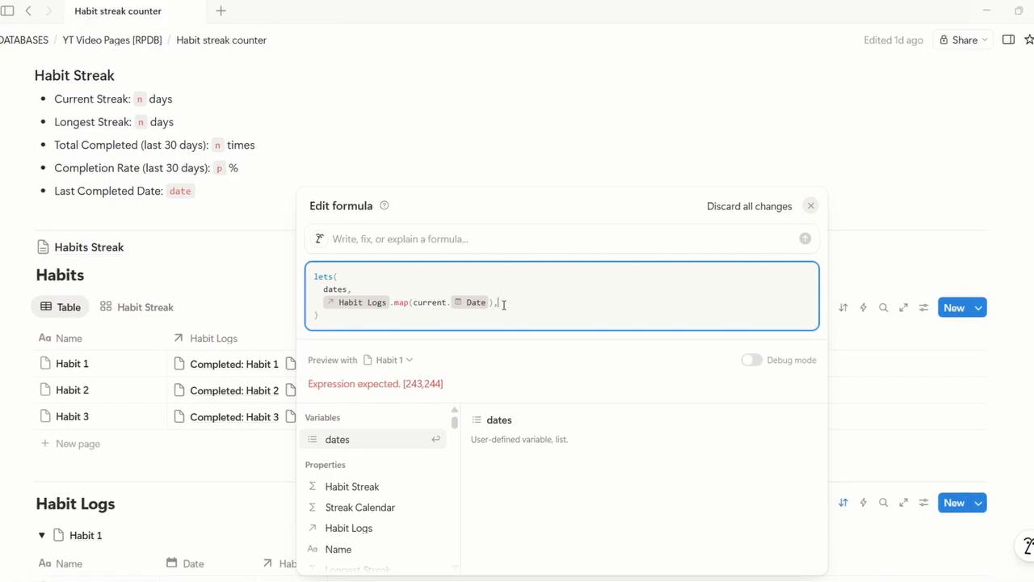
# Add dates.sort() as the returned expression of lets() and chain an empty map() to it.
pyautogui.hotkey('shift', 'Return')
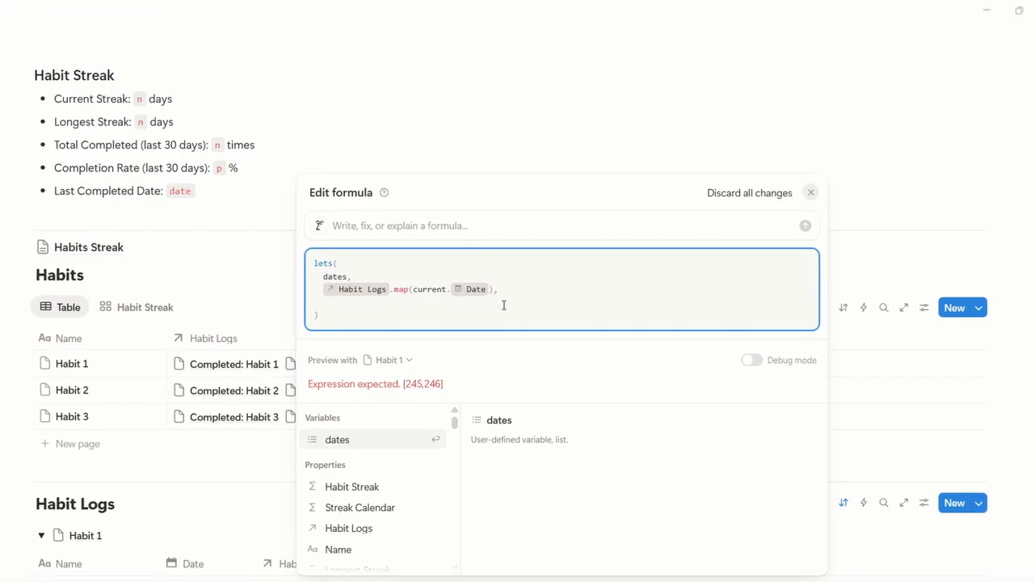
pyautogui.write('dates')
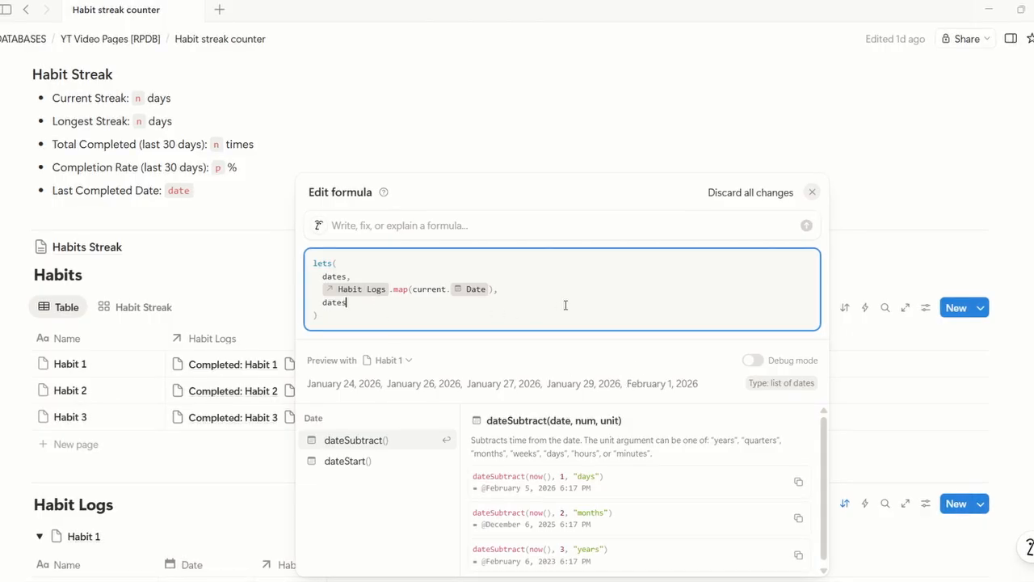
pyautogui.write('.sort(')
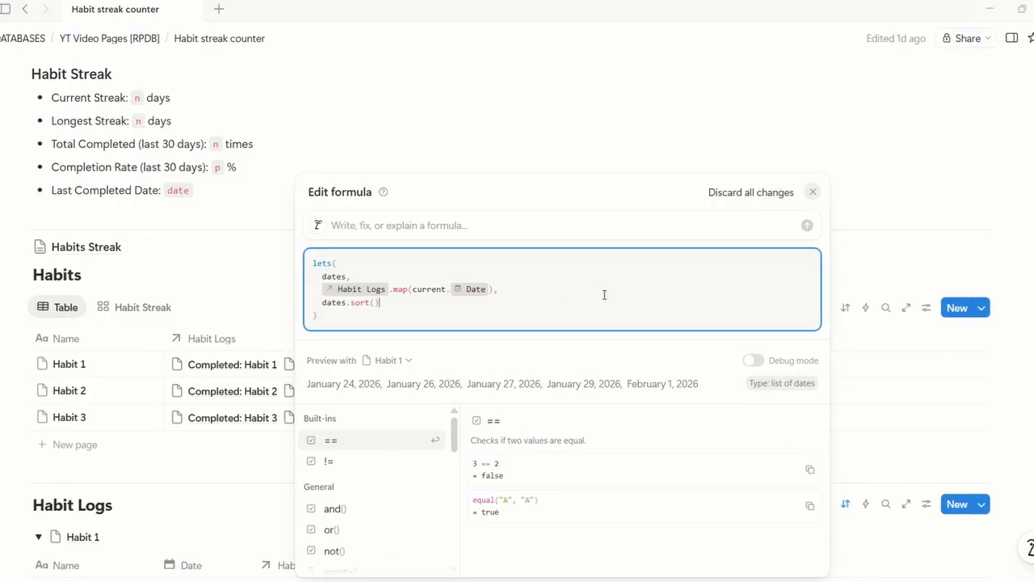
pyautogui.write(').map(')
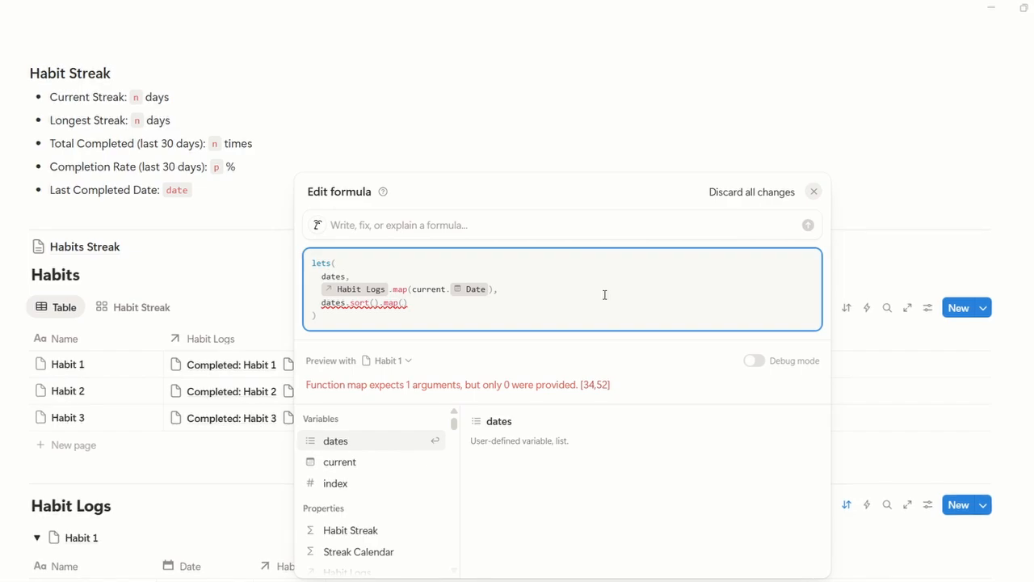
pyautogui.write('curren')
pyautogui.press('BackSpace')
pyautogui.press('BackSpace')
pyautogui.press('BackSpace')
pyautogui.press('BackSpace')
pyautogui.press('BackSpace')
pyautogui.press('BackSpace')
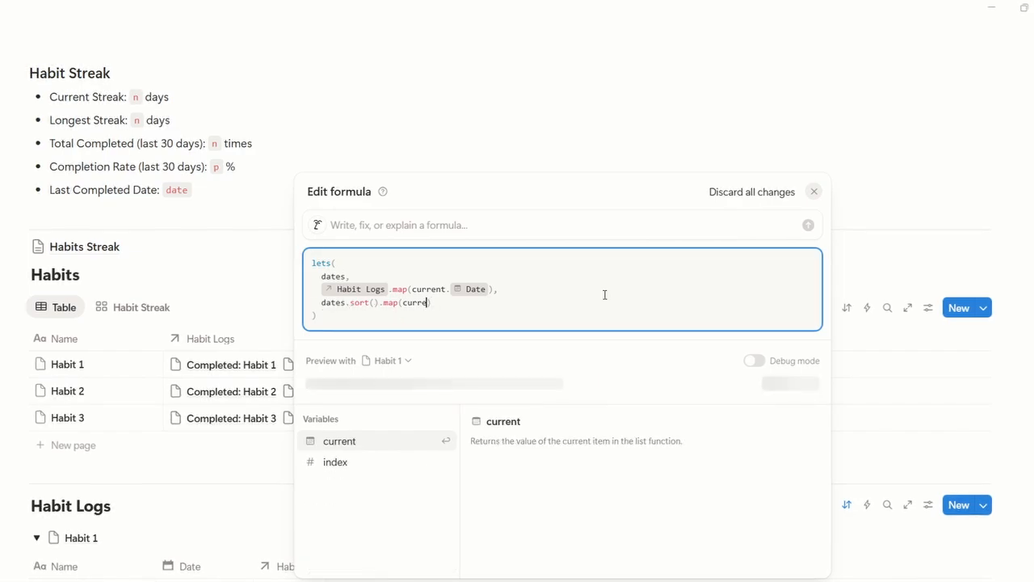
# Fill the map() after dates.sort() with dateBetween(current, dates.at(index - 1), "days").
pyautogui.write('dateBetween')
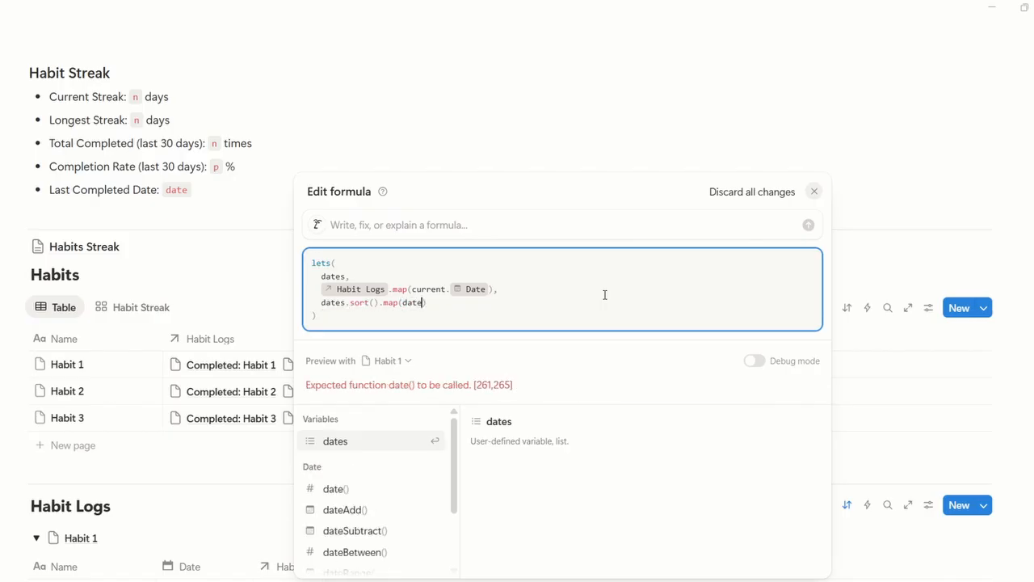
pyautogui.press('Return')
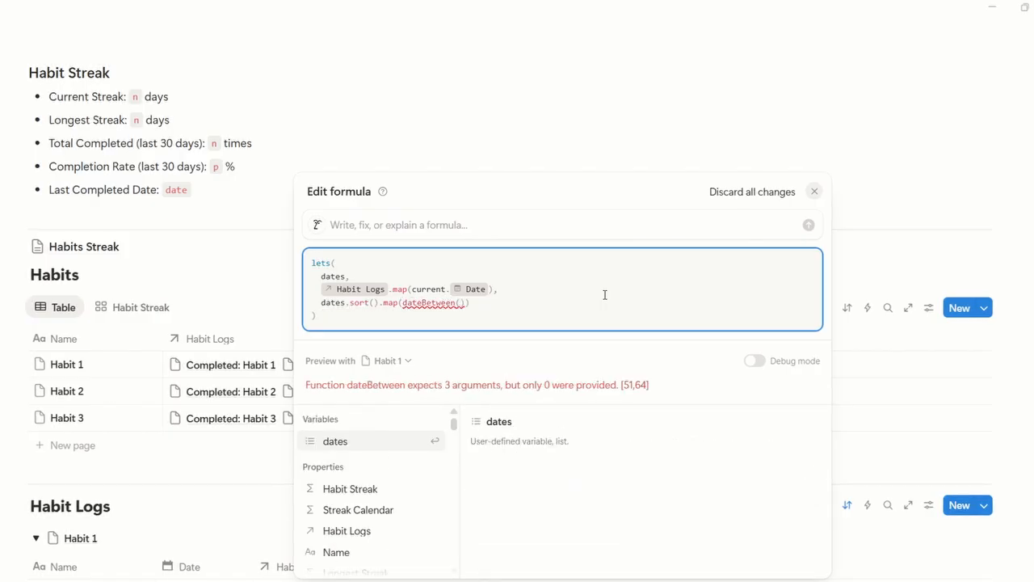
pyautogui.write('current,')
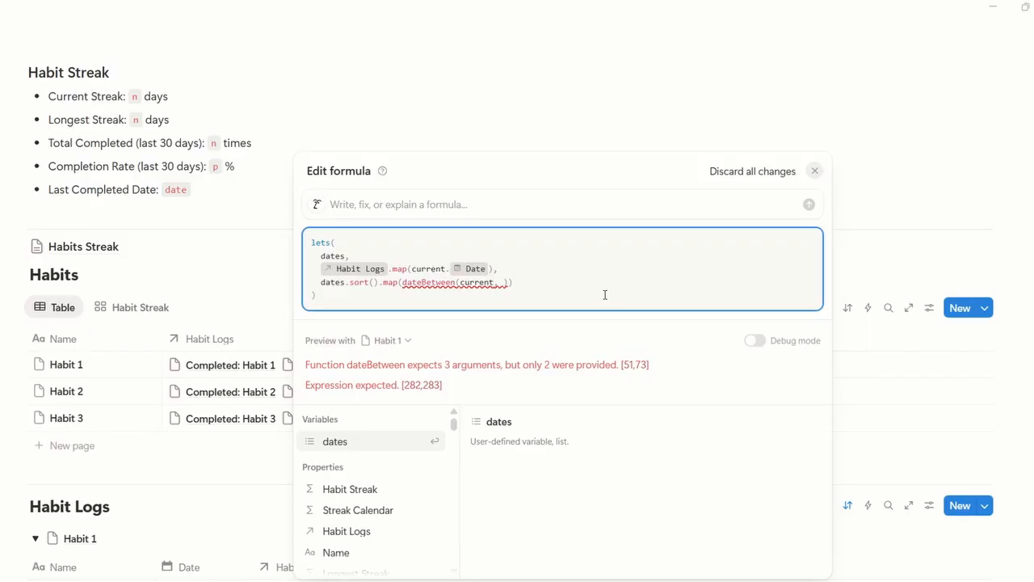
pyautogui.write(' dates.at()')
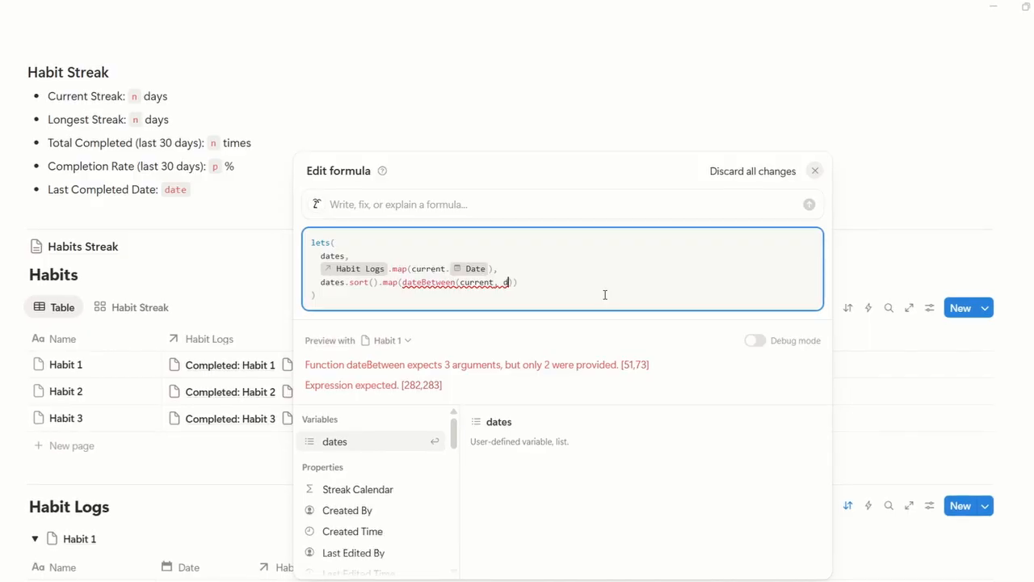
pyautogui.press('Left')
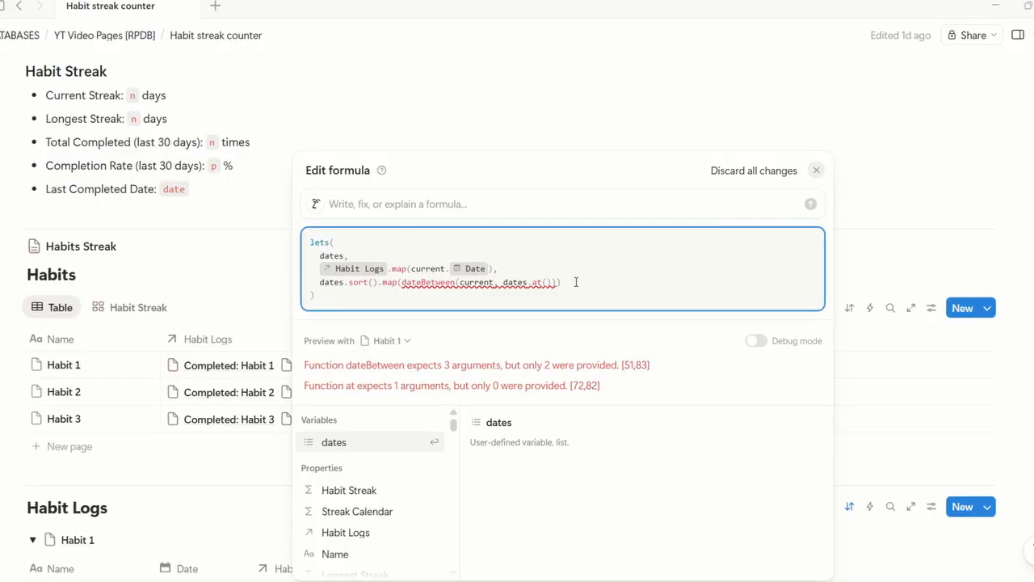
pyautogui.write('index - 1')
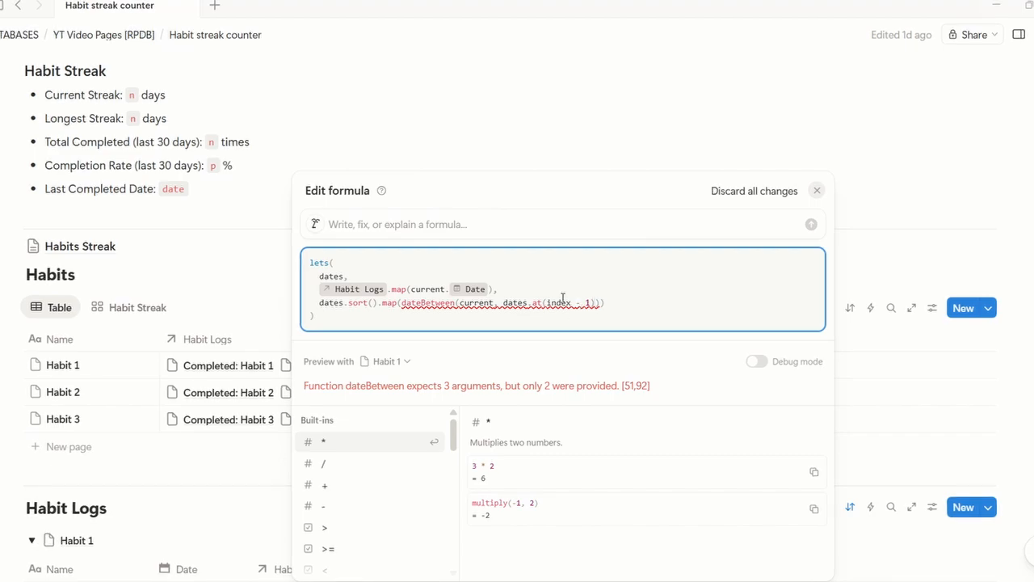
pyautogui.write(', "days"')
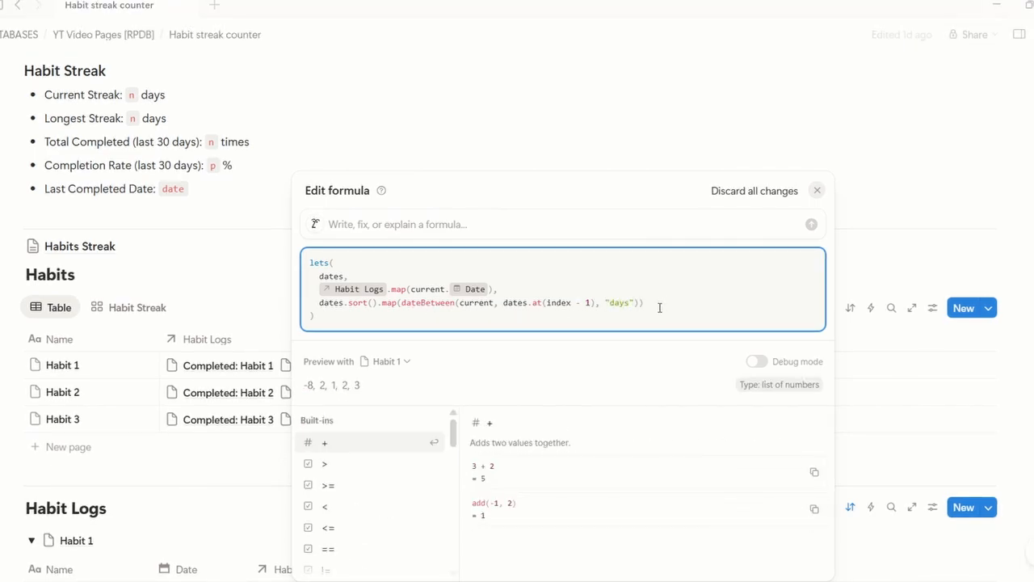
pyautogui.click(661, 309)
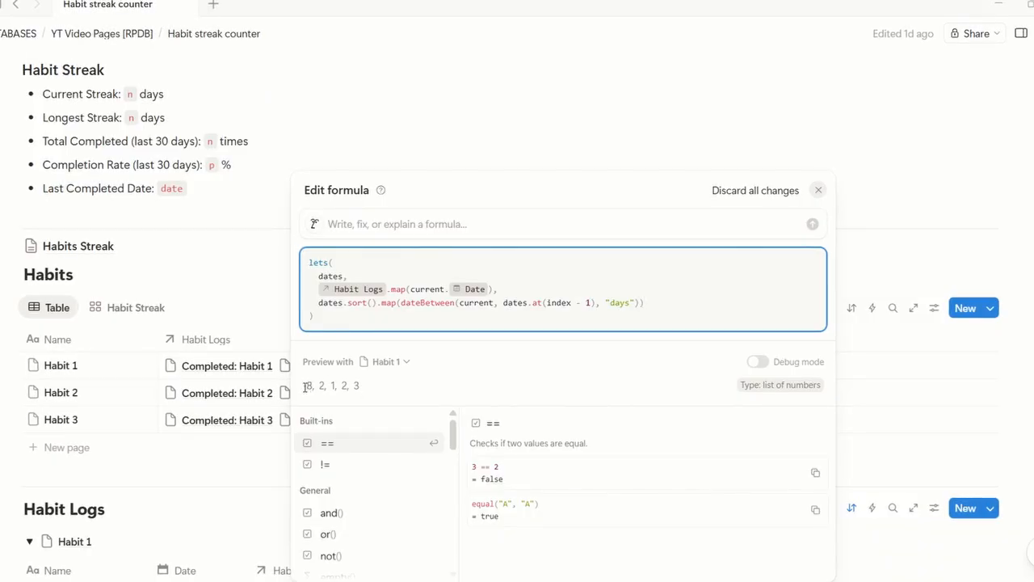
# Move the dateBetween() expression onto its own indented line inside dates.sort().map().
pyautogui.moveTo(401, 302); pyautogui.dragTo(642, 305)
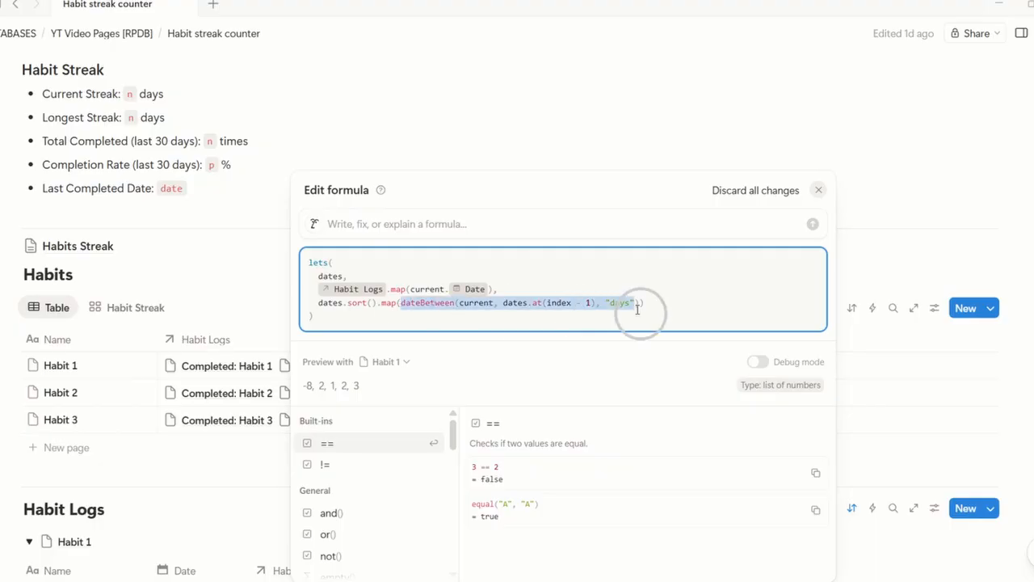
pyautogui.hotkey('ctrl', 'x')
pyautogui.press('Return')
pyautogui.hotkey('ctrl', 'v')
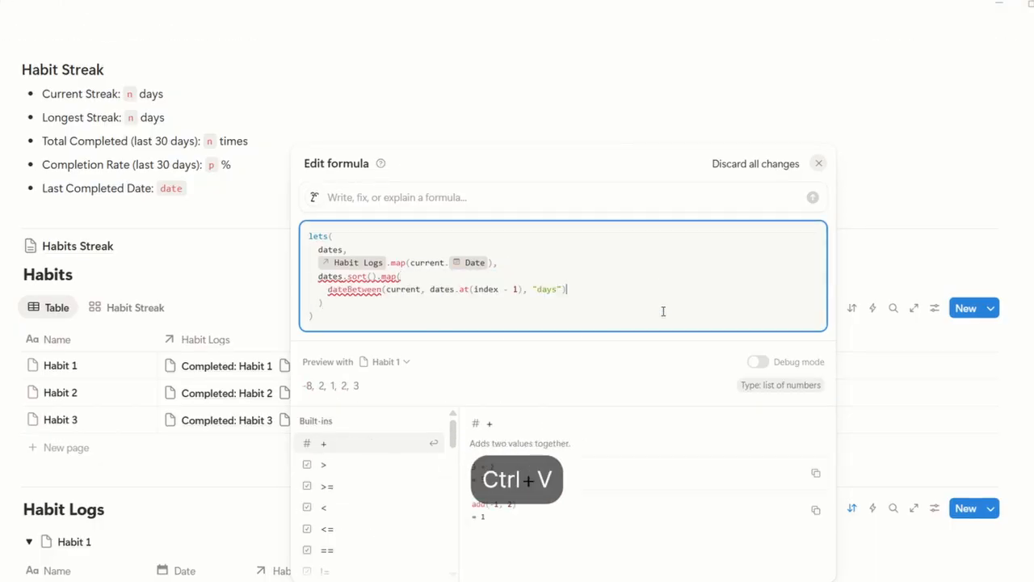
pyautogui.click(350, 305)
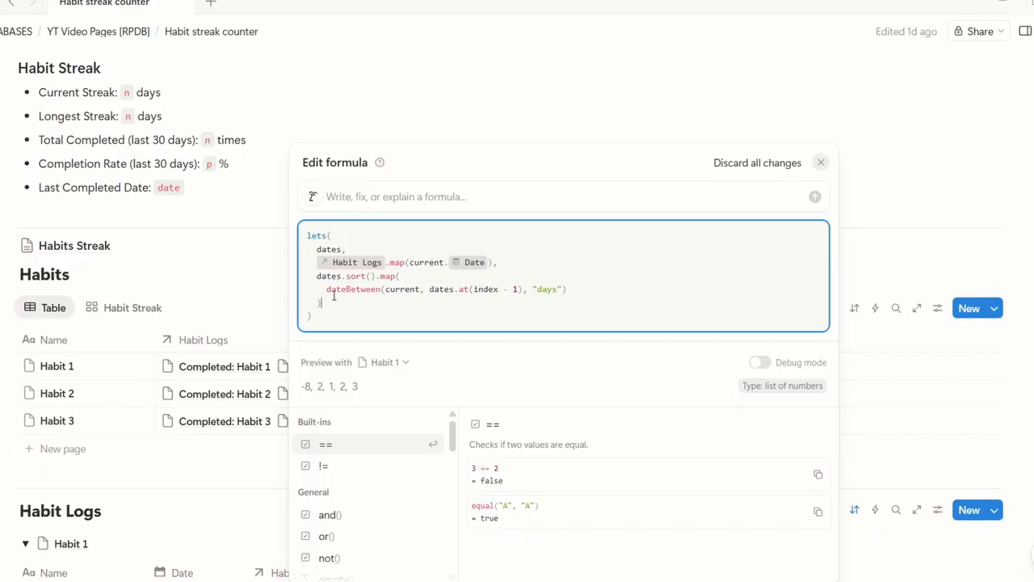
# Wrap the dateBetween() expression in a multi-line if() that returns 1 when index == 0 and the day difference otherwise.
pyautogui.moveTo(328, 294); pyautogui.dragTo(591, 289)
pyautogui.hotkey('ctrl', 'x')
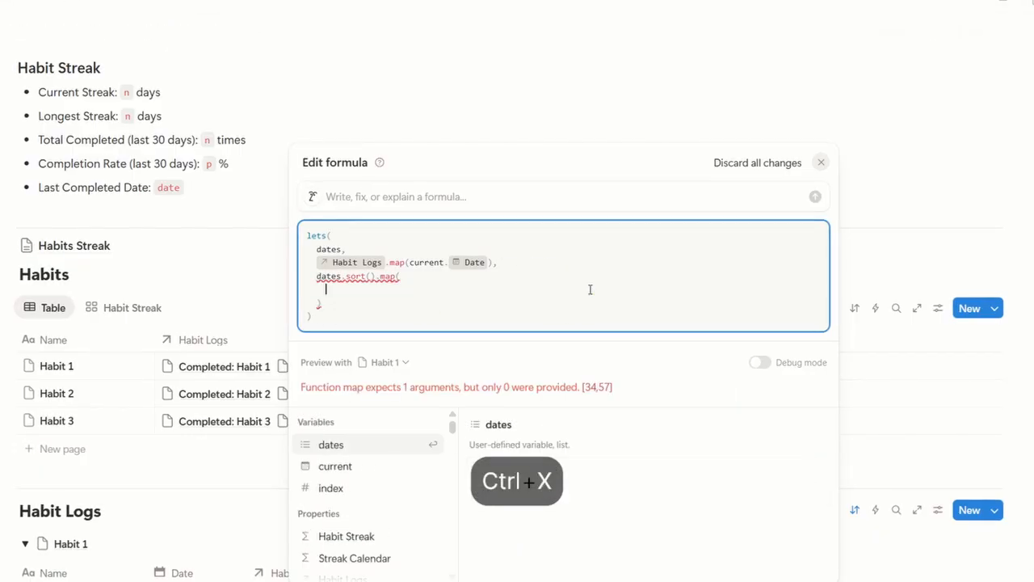
pyautogui.write('if(')
pyautogui.hotkey('shift', 'Return')
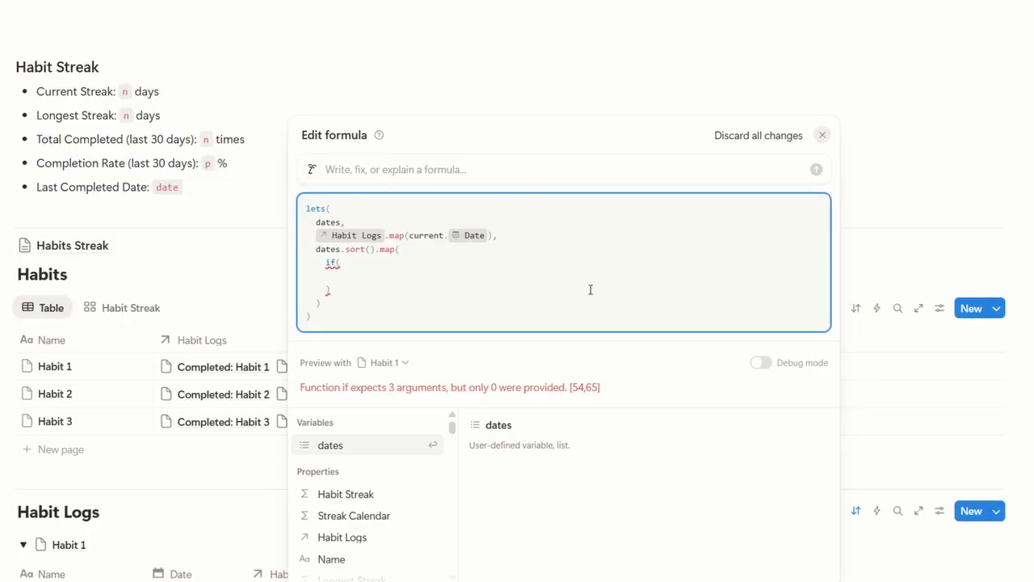
pyautogui.write('index == 0,')
pyautogui.hotkey('shift', 'Return')
pyautogui.write('1,')
pyautogui.hotkey('shift', 'Return')
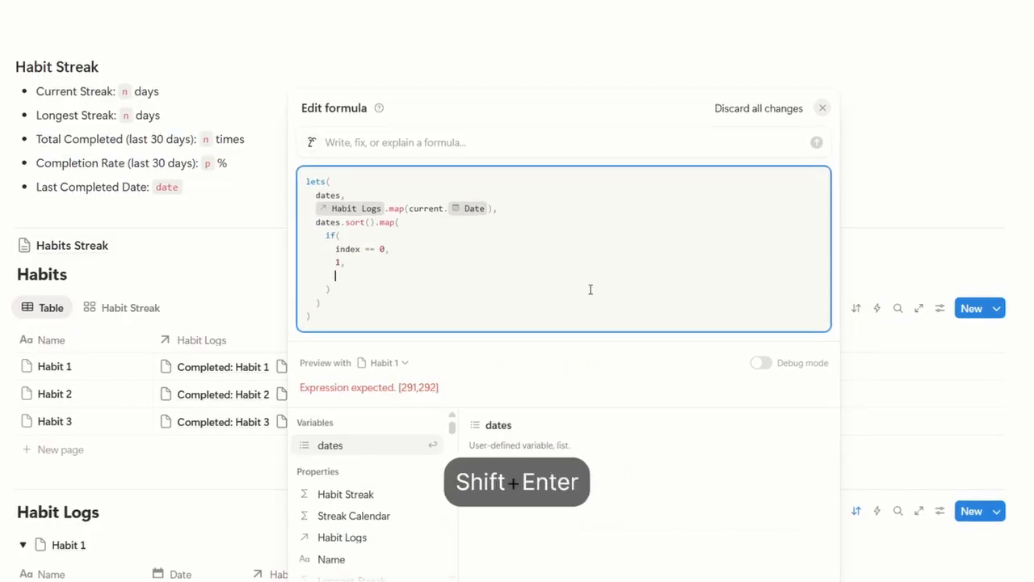
pyautogui.write('dateBetween(current, dates.at(index - 1), "days")')
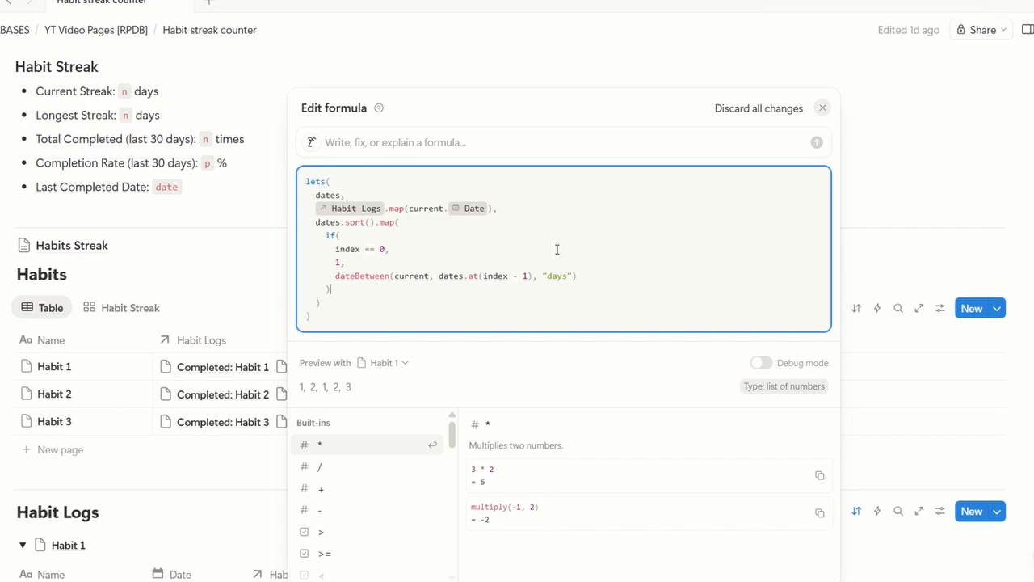
pyautogui.click(391, 250)
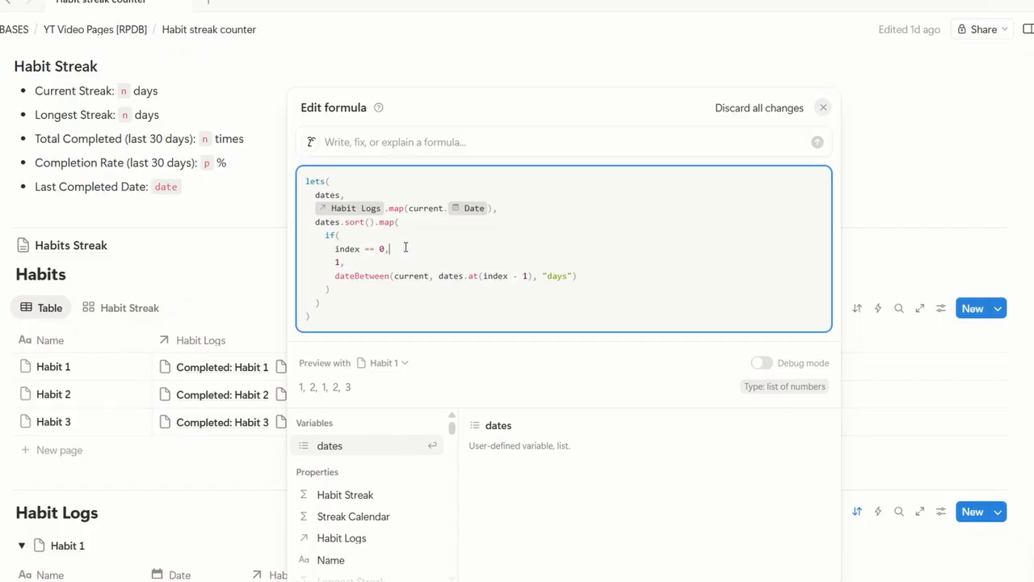
pyautogui.click(351, 264)
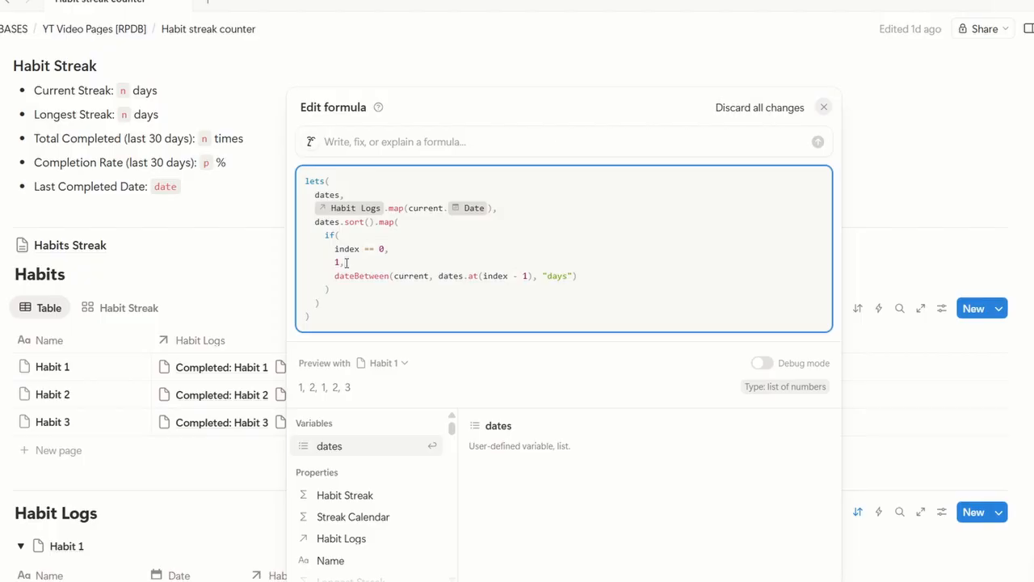
pyautogui.moveTo(335, 276); pyautogui.dragTo(586, 279)
pyautogui.click(597, 279)
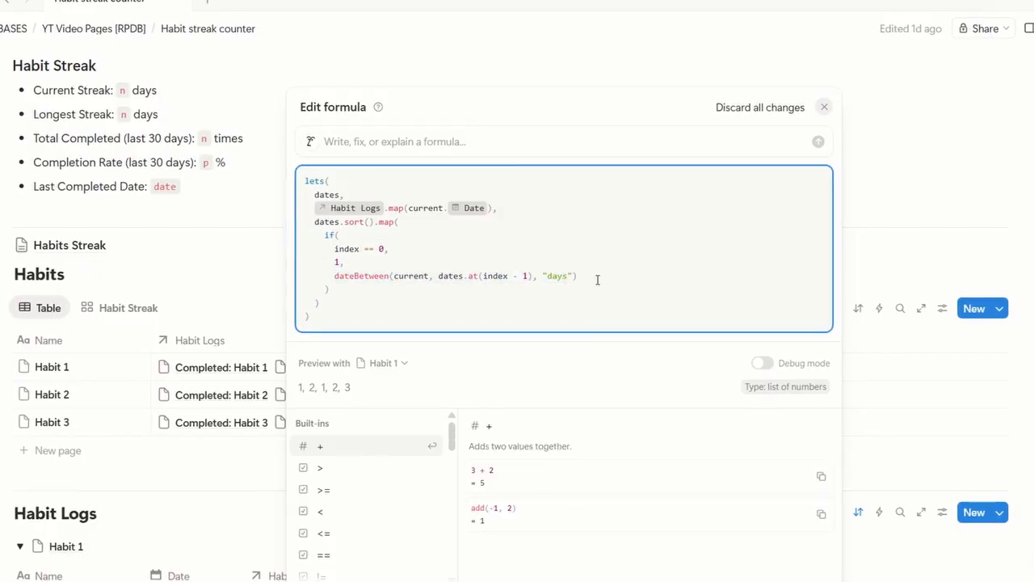
pyautogui.click(357, 300)
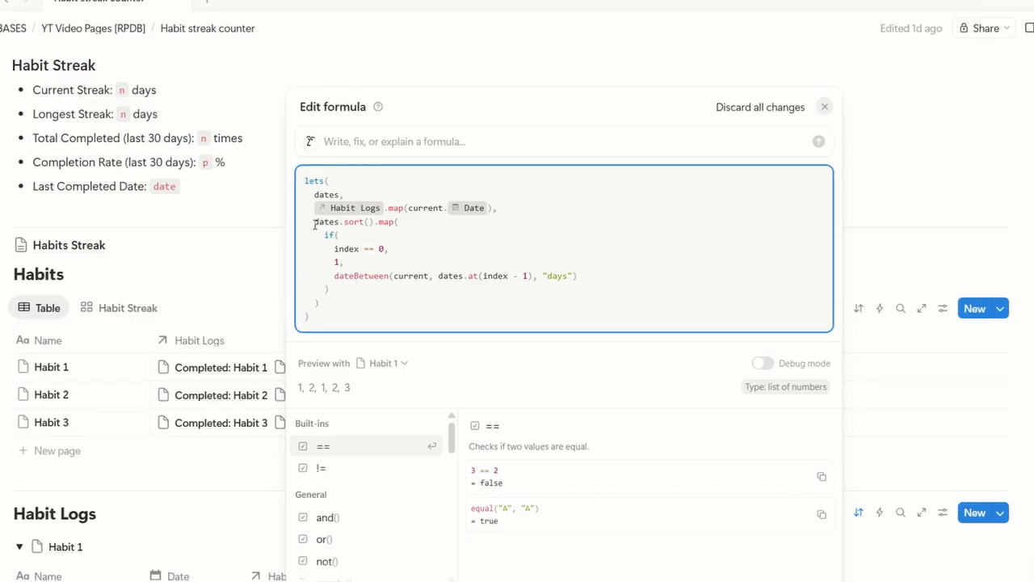
# Store the whole dates.sort().map() expression in a new lets() variable named dateDiffs, ending it with a comma.
pyautogui.moveTo(315, 222); pyautogui.dragTo(335, 300)
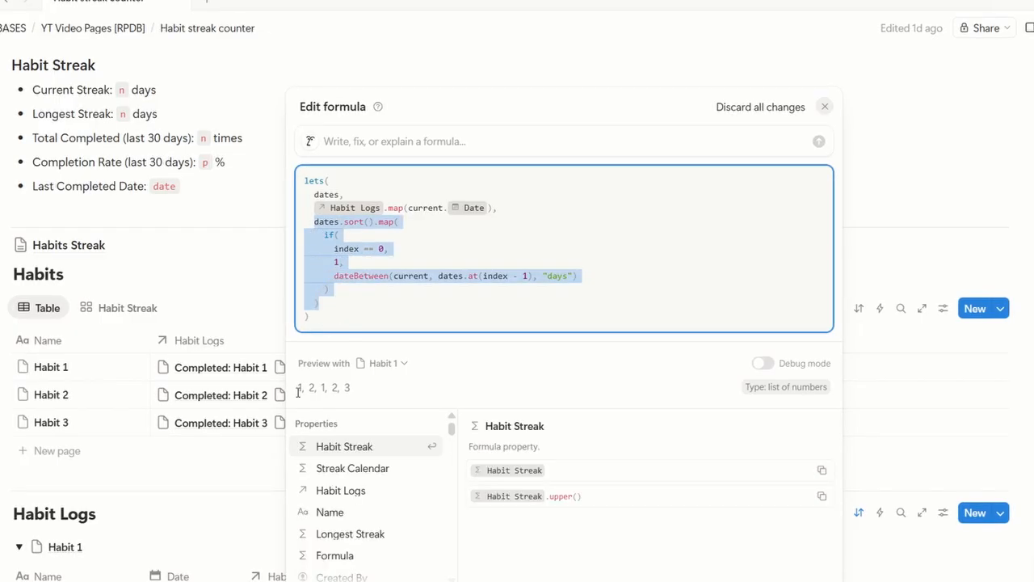
pyautogui.hotkey('ctrl', 'x')
pyautogui.write('d')
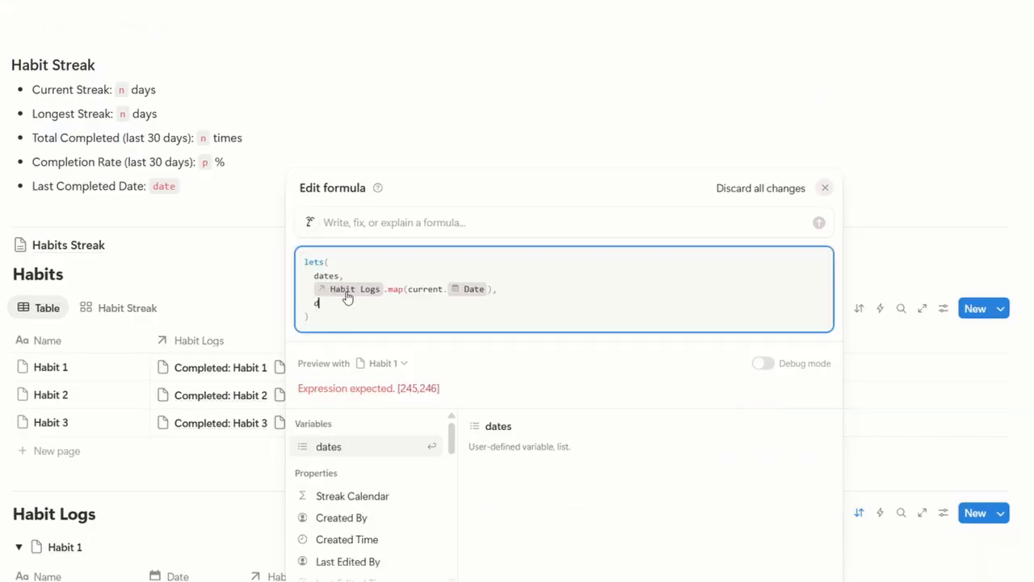
pyautogui.write('ateDiffs,')
pyautogui.press('Return')
pyautogui.hotkey('ctrl', 'v')
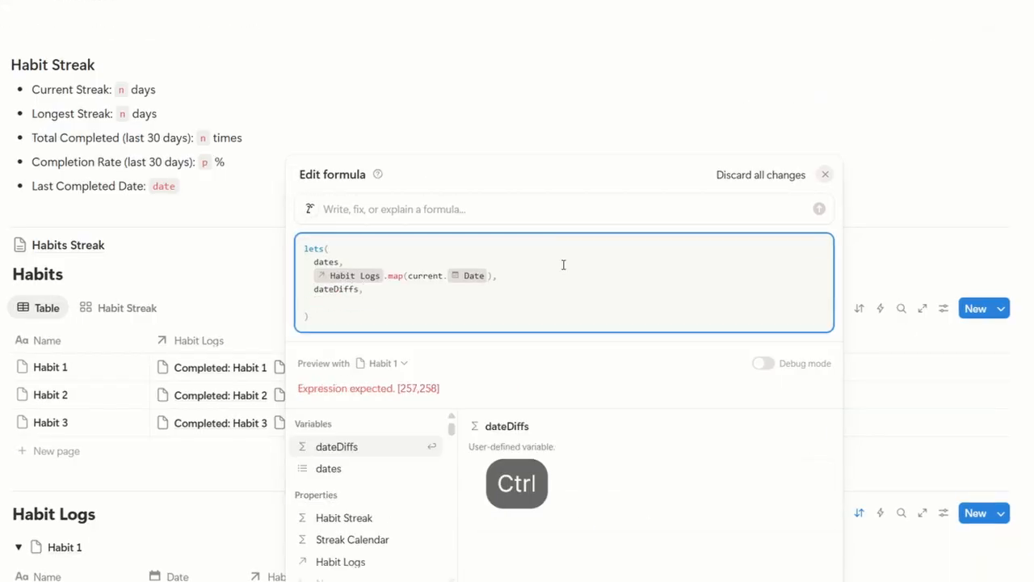
pyautogui.write(',')
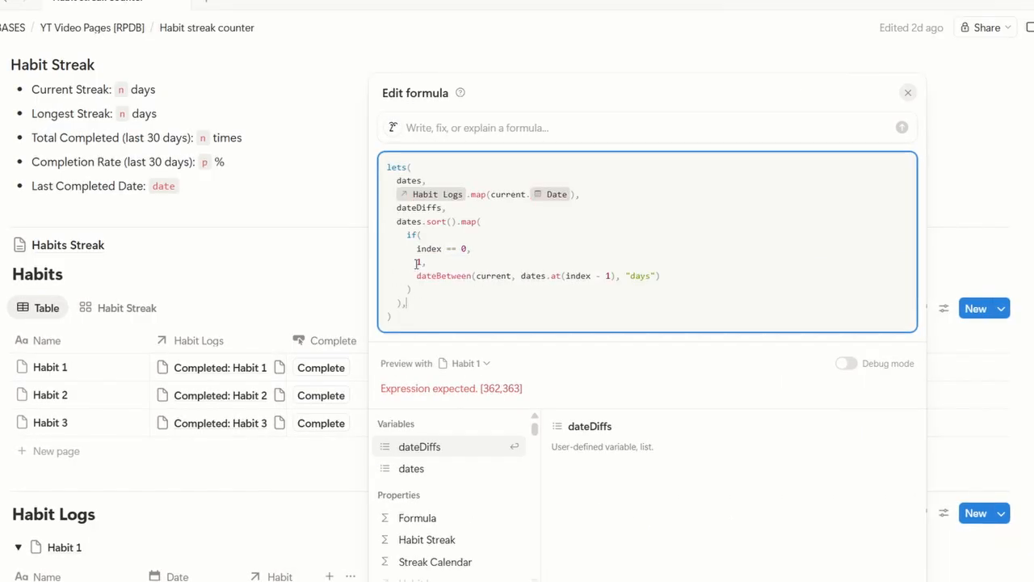
# Add dateDiffs.map(if(current != 1, "," + current.format(), current.format())) on a new line as the returned expression of lets().
pyautogui.click(423, 287)
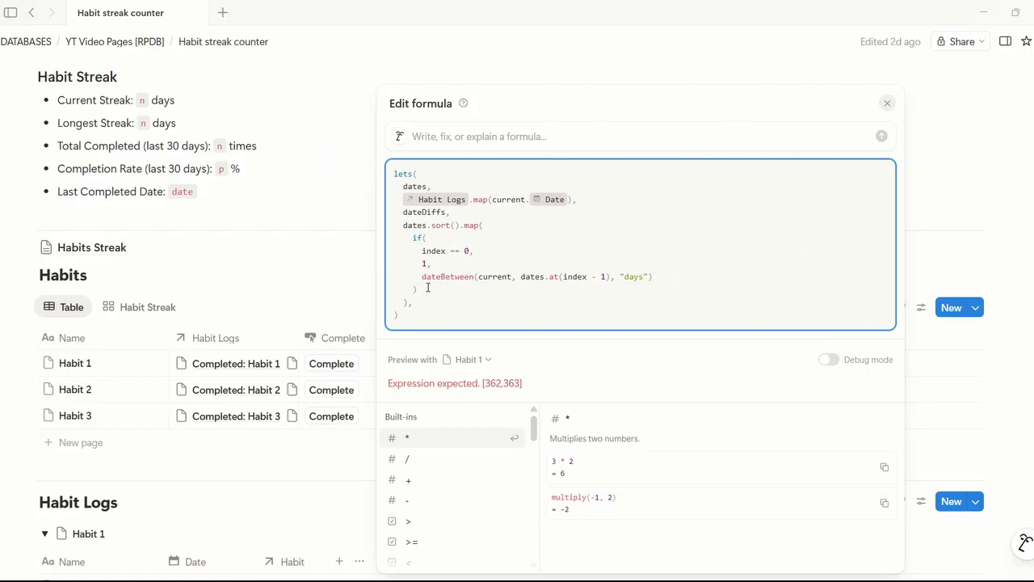
pyautogui.click(428, 302)
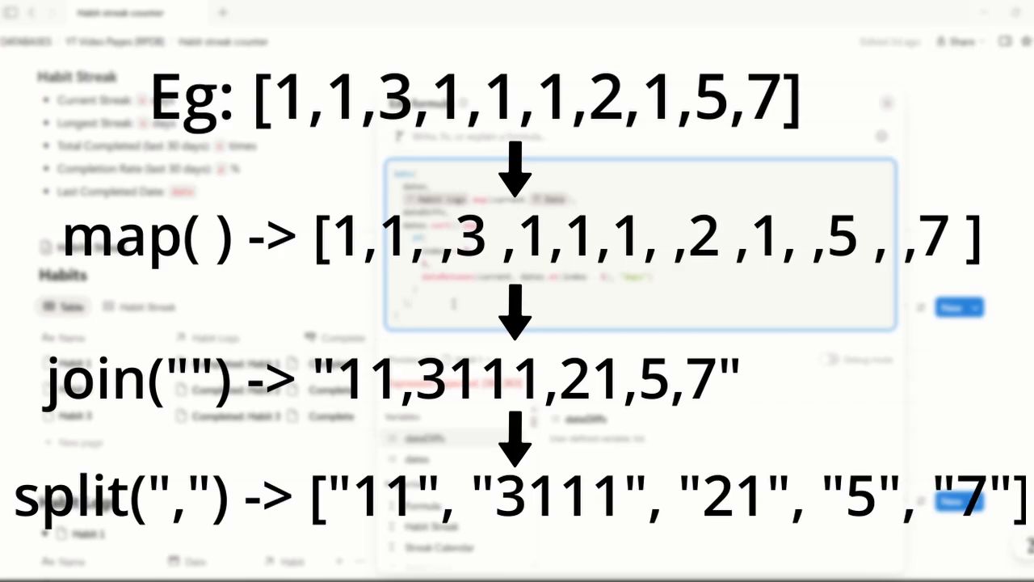
pyautogui.hotkey('shift', 'Return')
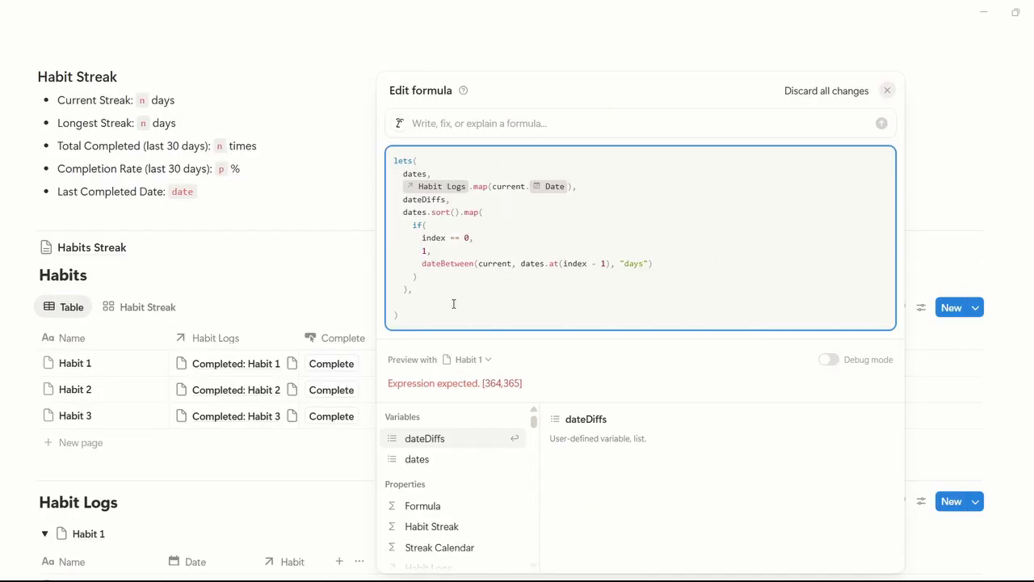
pyautogui.write('dateDiffs.')
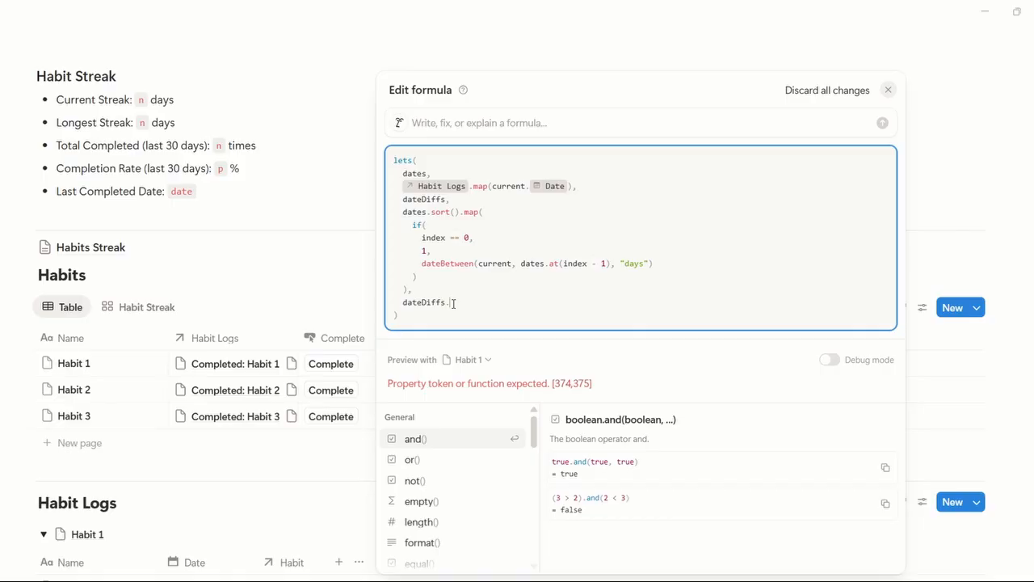
pyautogui.write('map(')
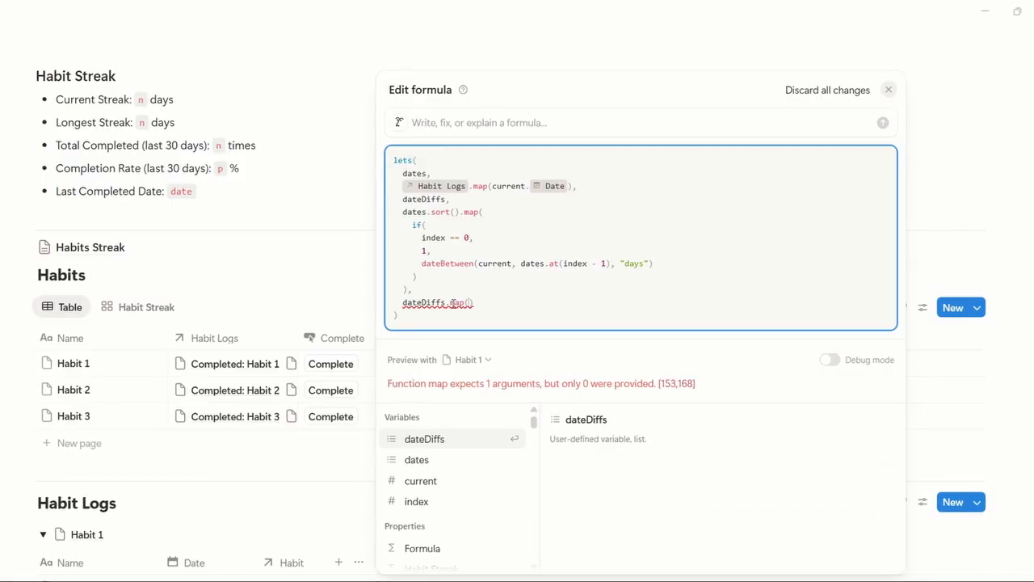
pyautogui.write('if(current != ')
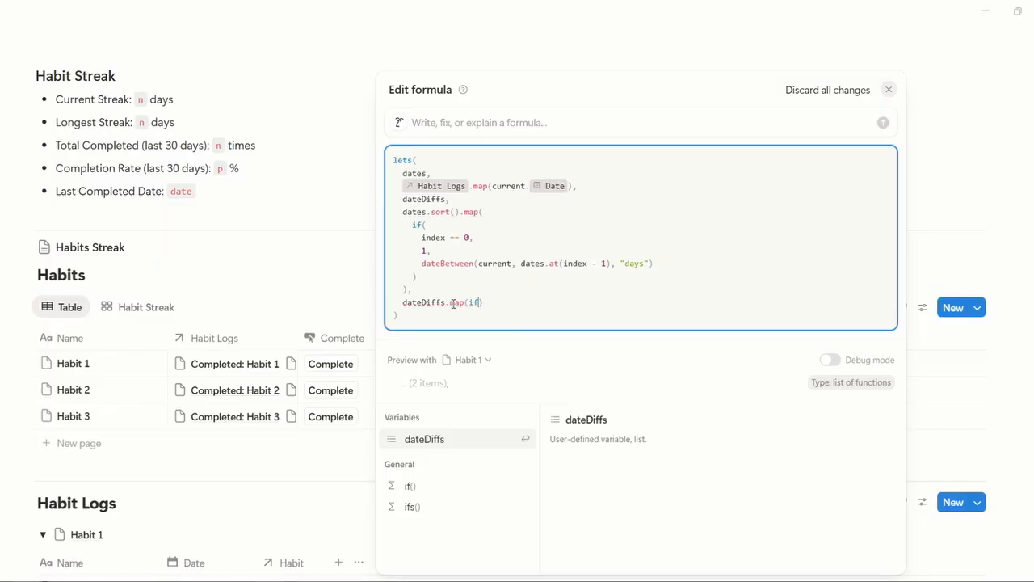
pyautogui.write('1, "-" + current.format(')
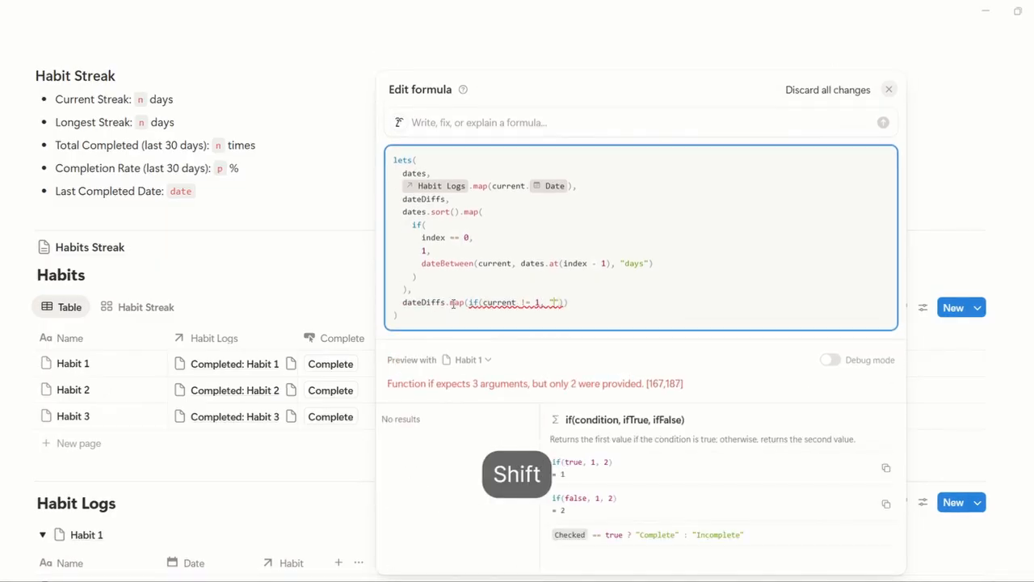
pyautogui.write('), current.format(')
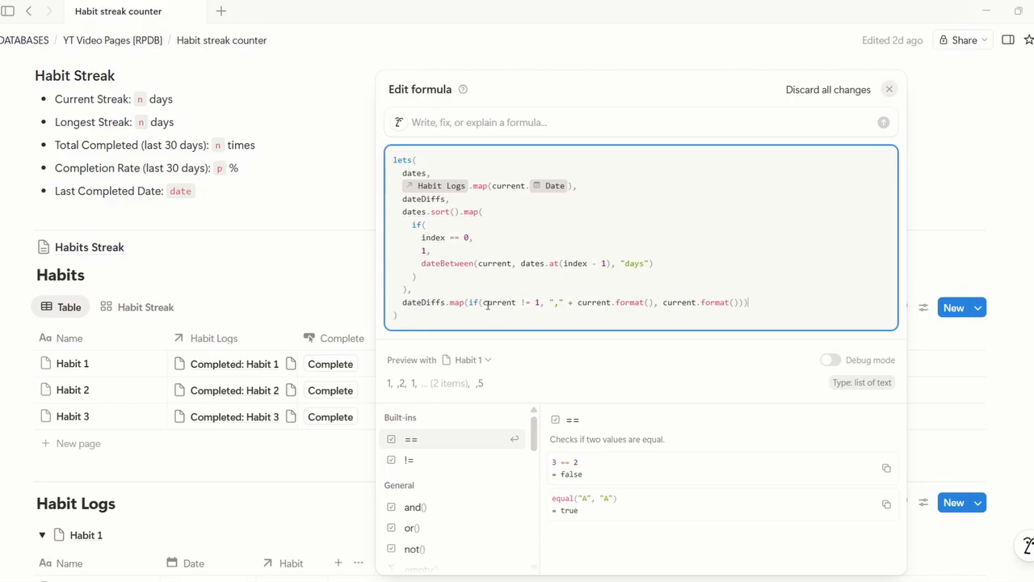
# Turn on Debug mode and examine the comma-prefixed text items in the formula preview for Habit 1.
pyautogui.doubleClick(556, 302)
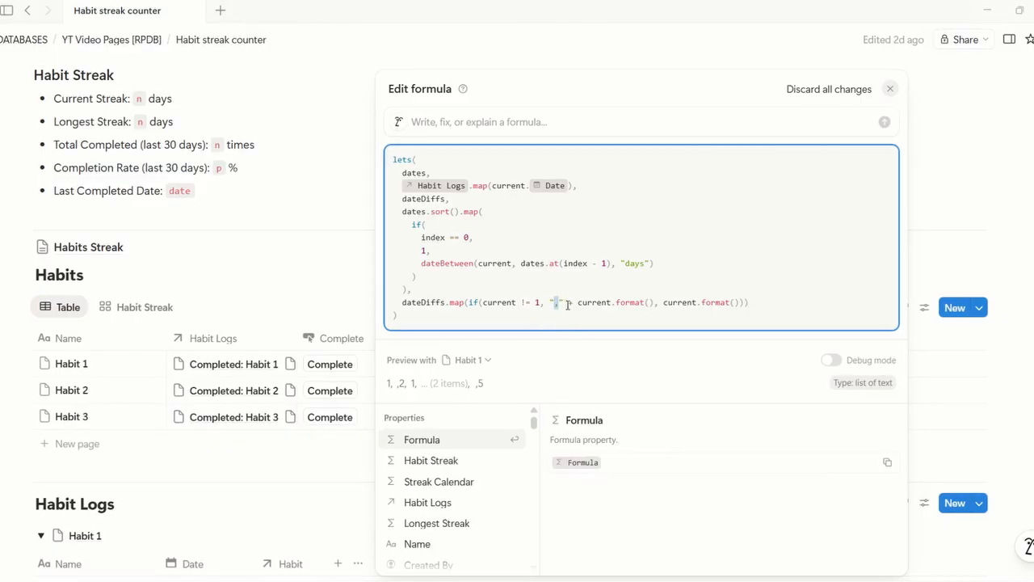
pyautogui.click(566, 304)
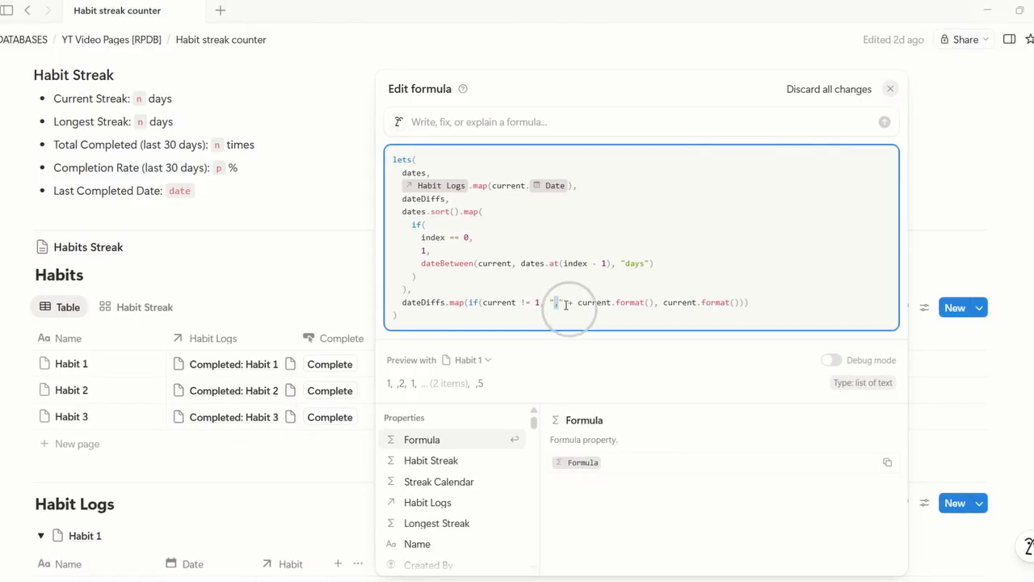
pyautogui.click(752, 303)
pyautogui.click(830, 360)
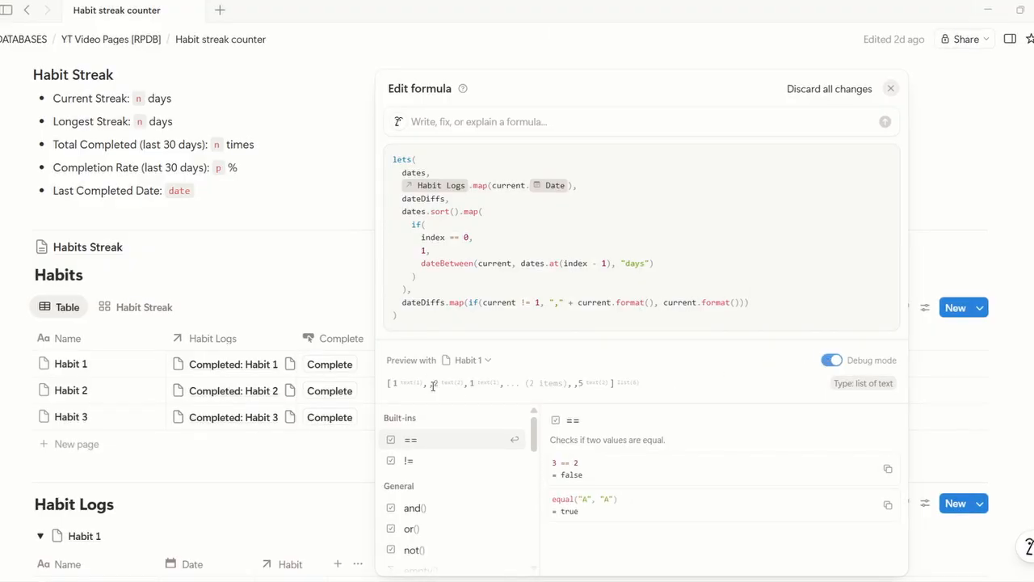
pyautogui.moveTo(431, 385); pyautogui.dragTo(438, 385)
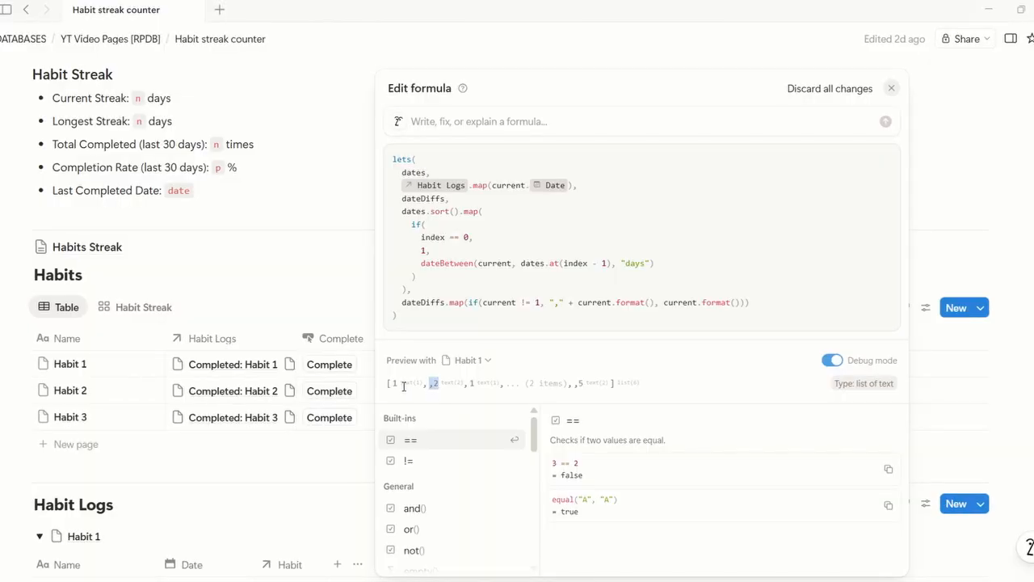
# Append .join("") to the dateDiffs.map() expression and check the combined text in the Habit 1 preview.
pyautogui.click(438, 386)
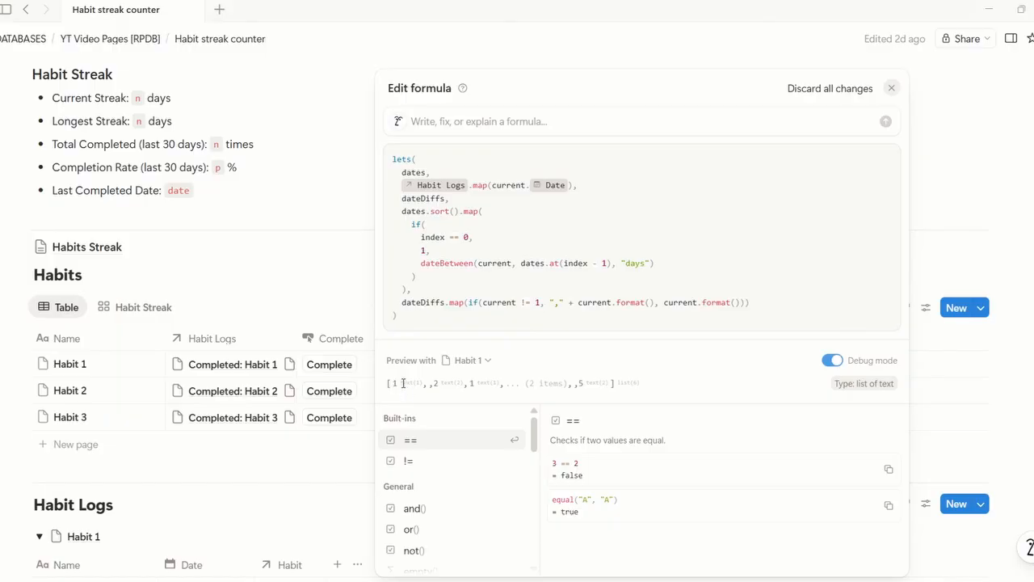
pyautogui.moveTo(402, 383); pyautogui.dragTo(424, 386)
pyautogui.click(442, 384)
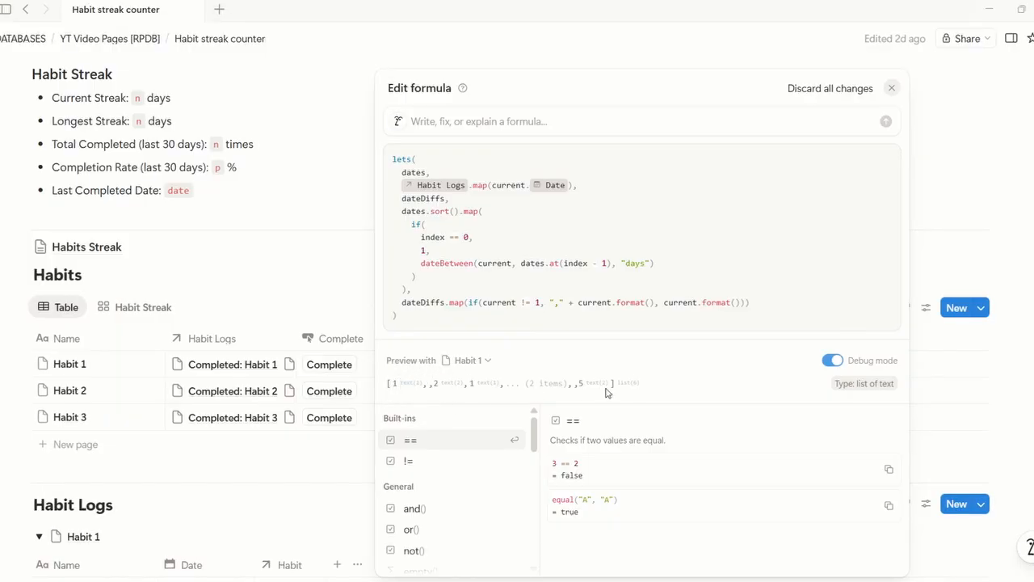
pyautogui.click(637, 305)
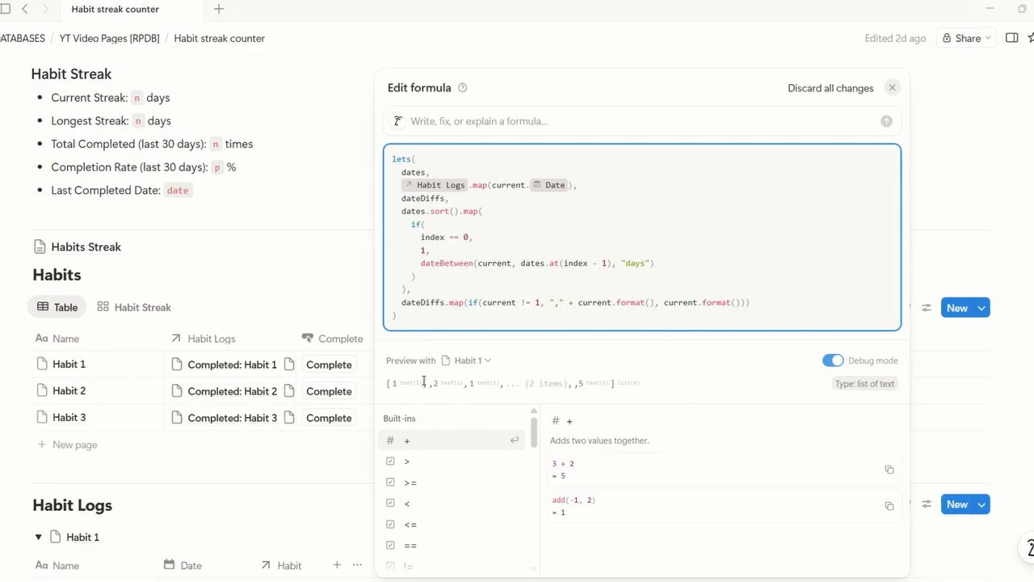
pyautogui.click(763, 304)
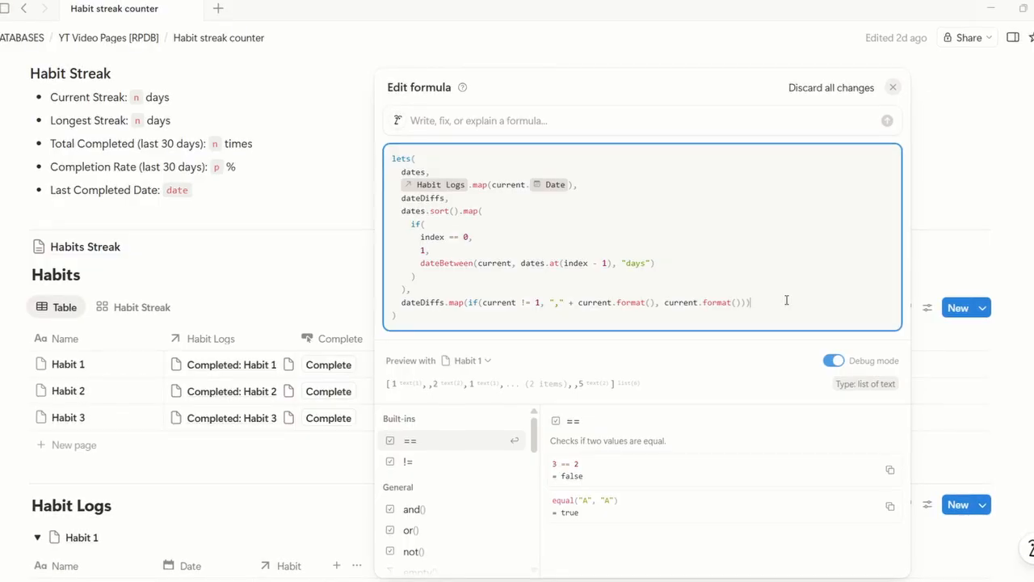
pyautogui.write('.join("')
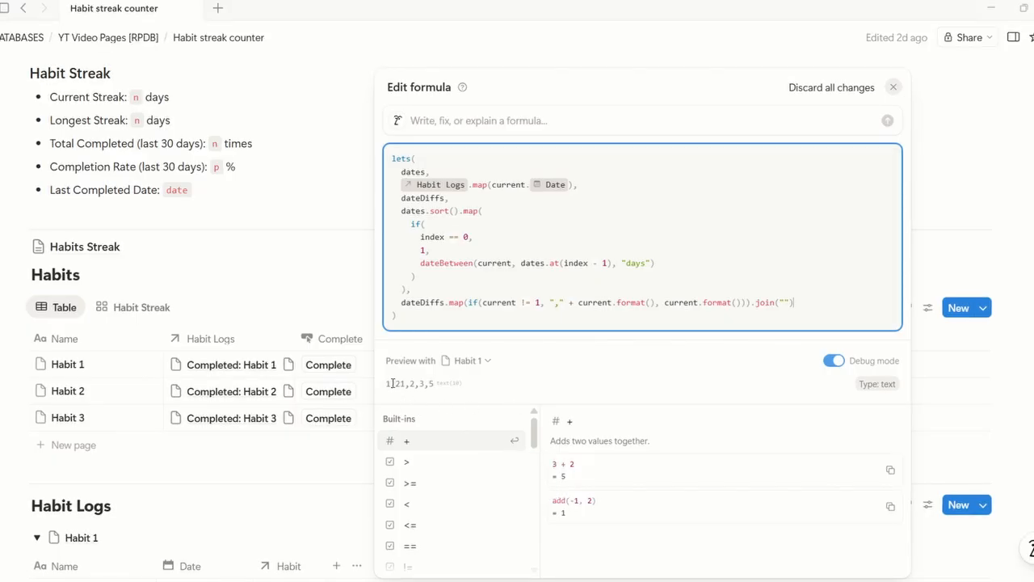
pyautogui.moveTo(392, 383); pyautogui.dragTo(436, 384)
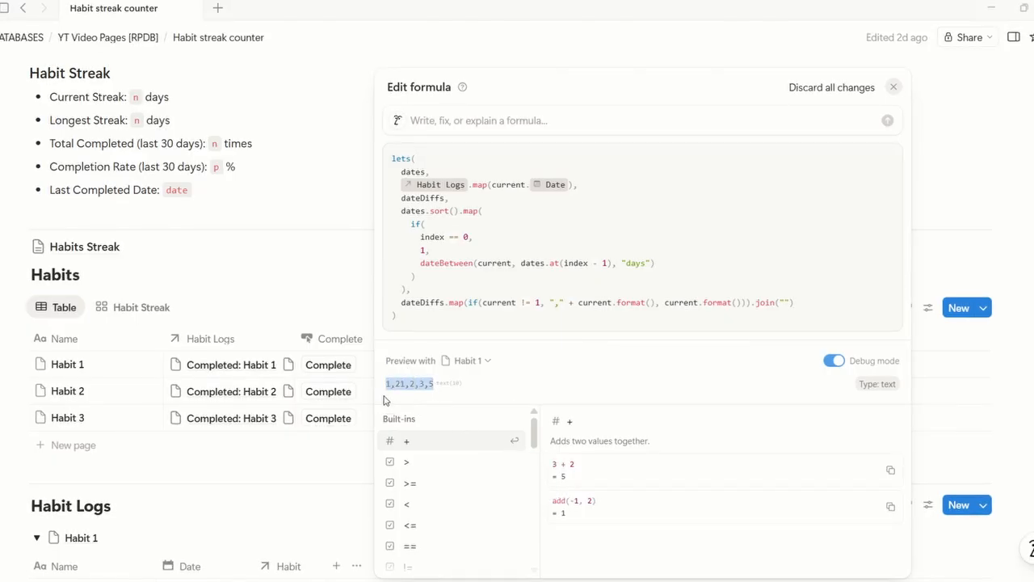
pyautogui.click(406, 383)
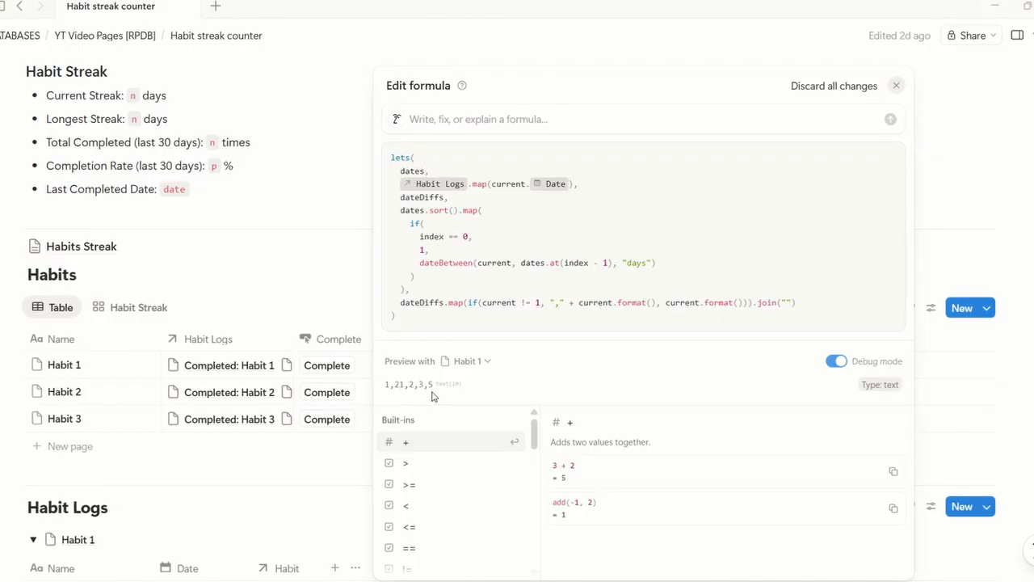
# Append .split(",") after the join() call and turn off Debug mode.
pyautogui.click(843, 301)
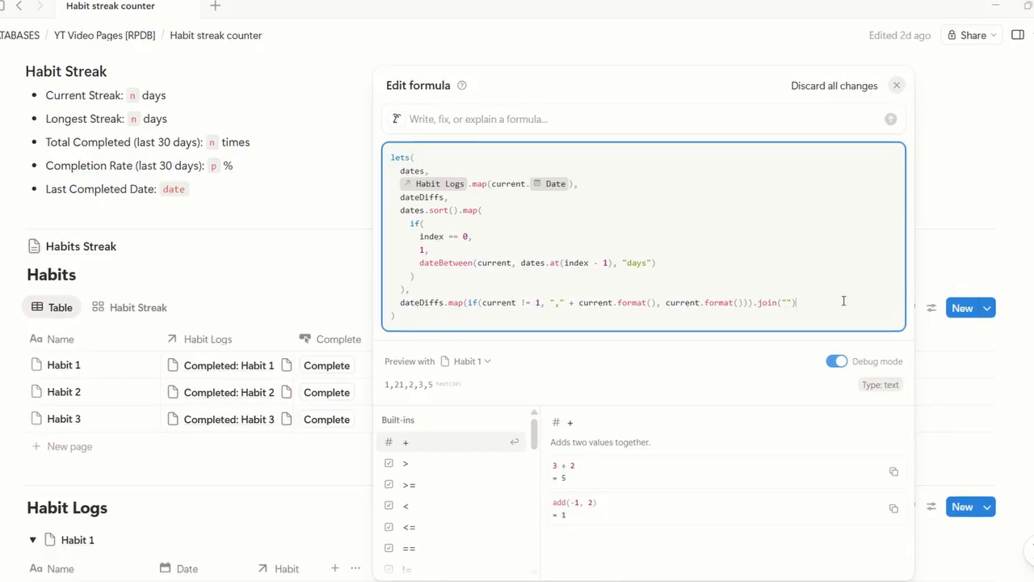
pyautogui.write('.split(","')
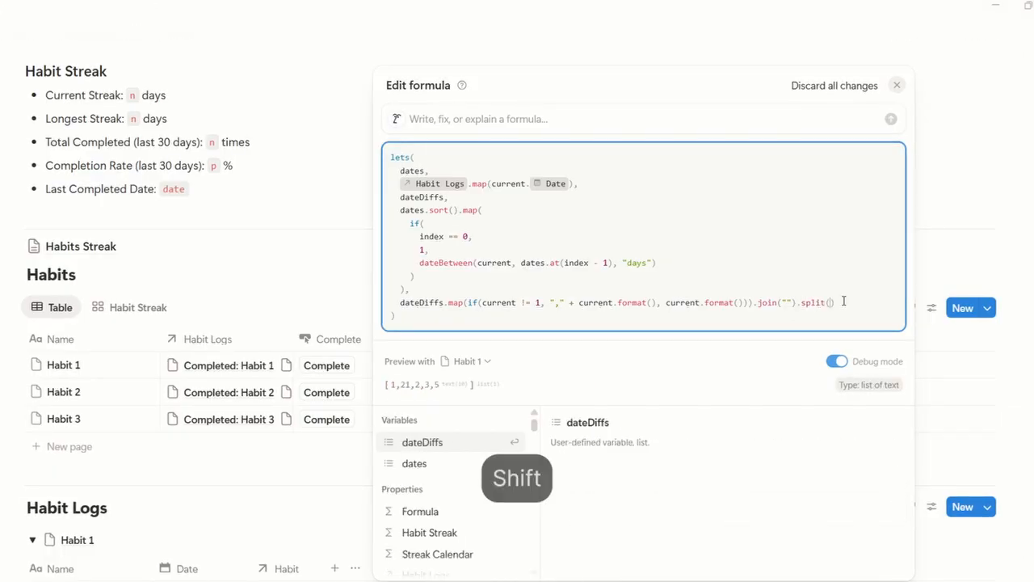
pyautogui.write(')')
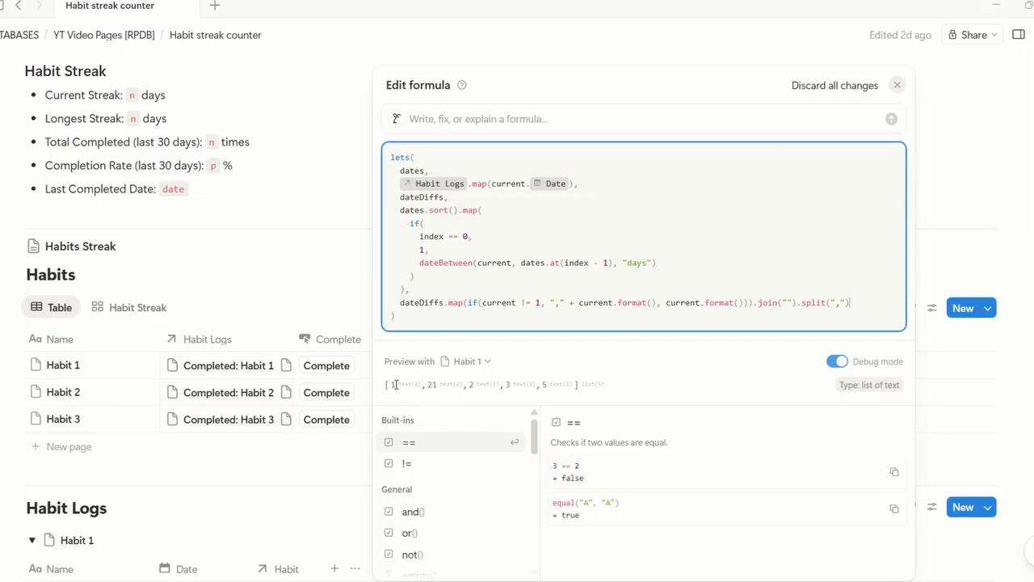
pyautogui.click(837, 363)
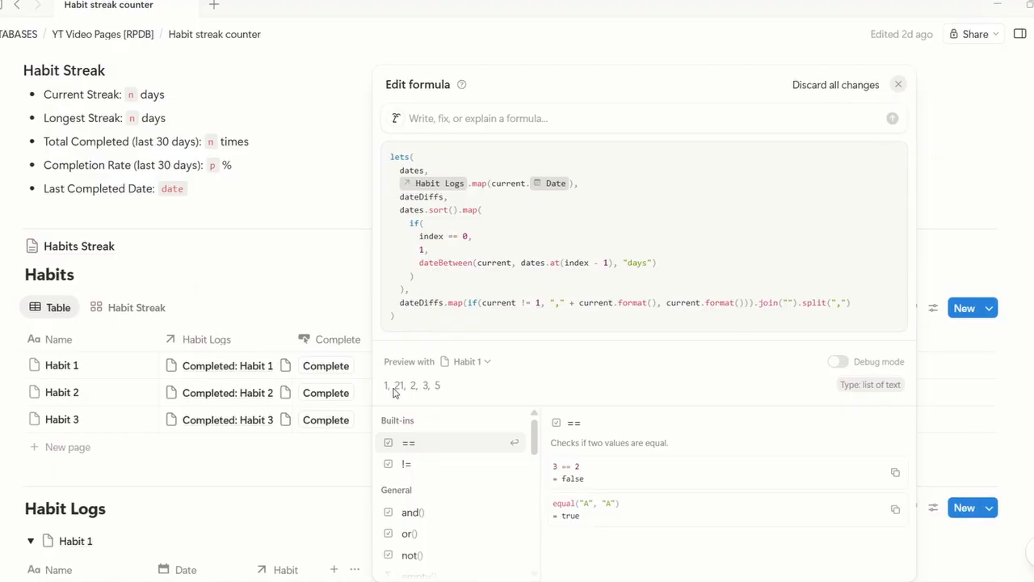
# Replace both current.format() results inside the dateDiffs.map() if() with the text "|".
pyautogui.click(771, 319)
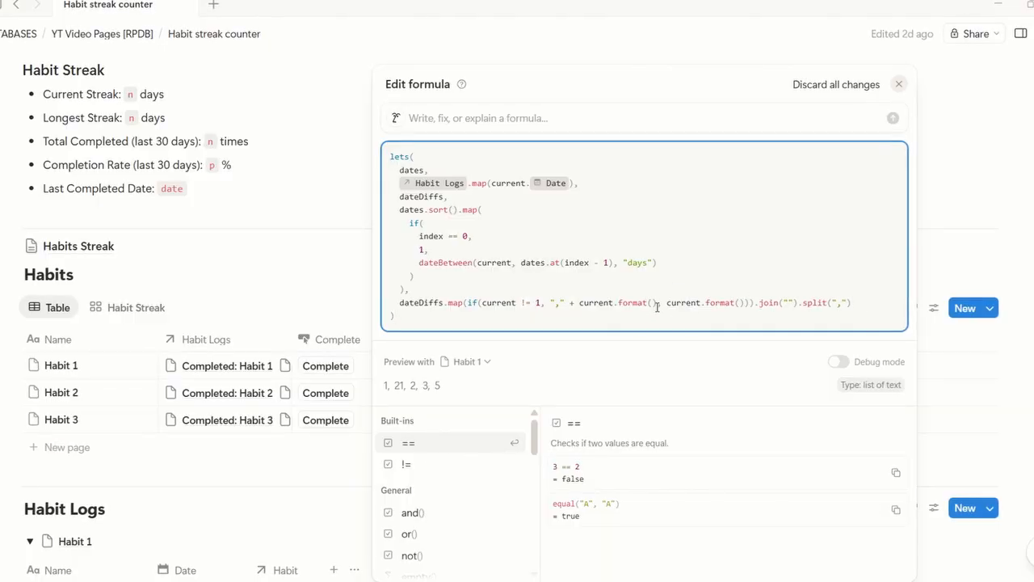
pyautogui.moveTo(580, 305); pyautogui.dragTo(671, 293)
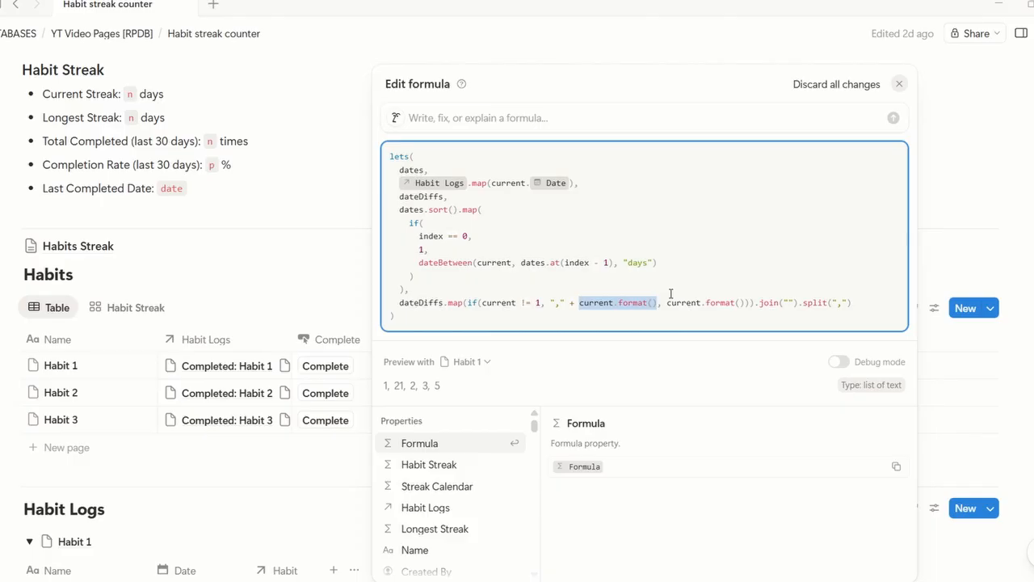
pyautogui.write('"|')
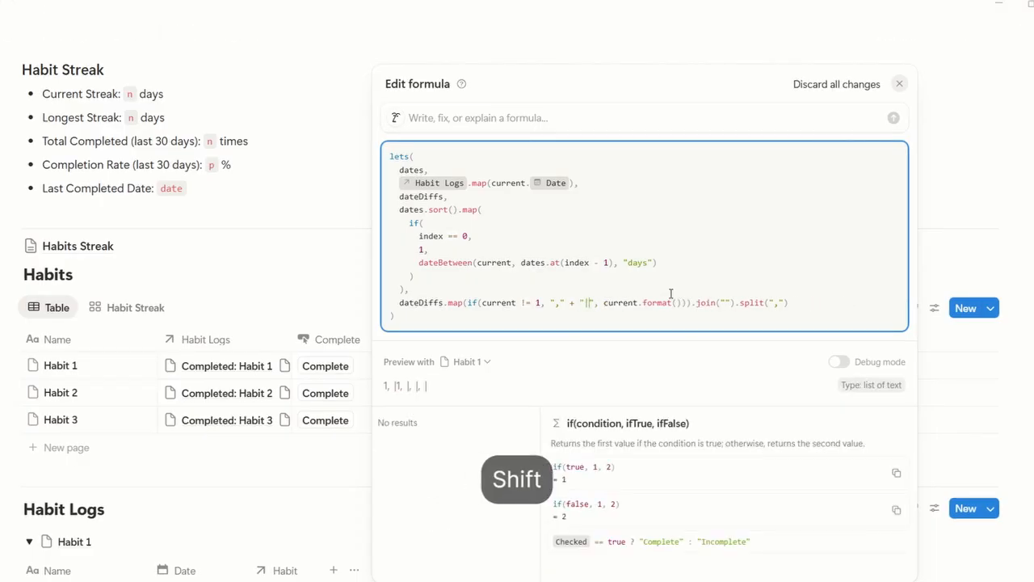
pyautogui.moveTo(603, 303); pyautogui.dragTo(680, 304)
pyautogui.write('"')
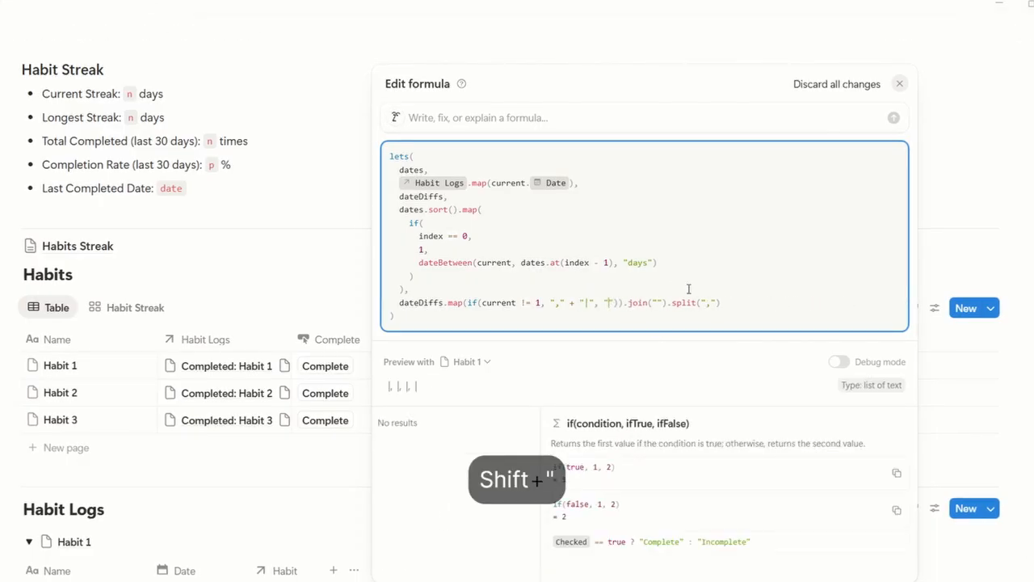
pyautogui.write('")')
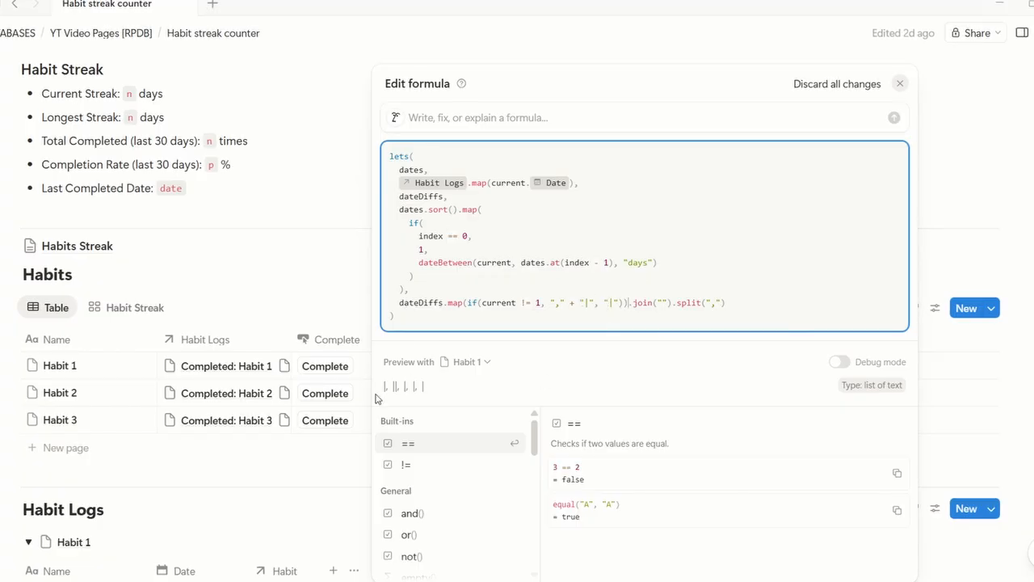
# Examine the "|" text items of the preview briefly in Debug mode.
pyautogui.click(838, 362)
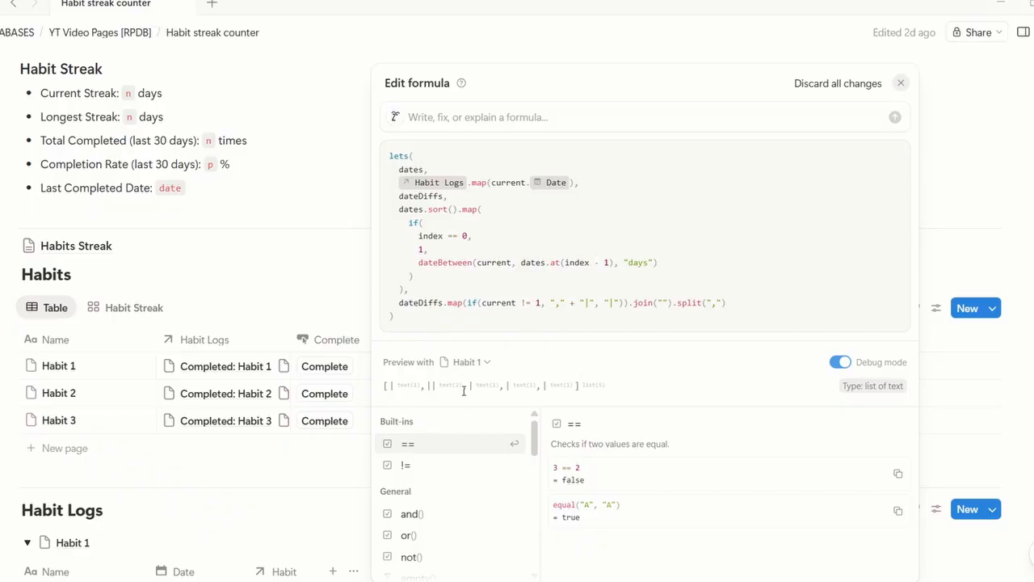
pyautogui.click(746, 303)
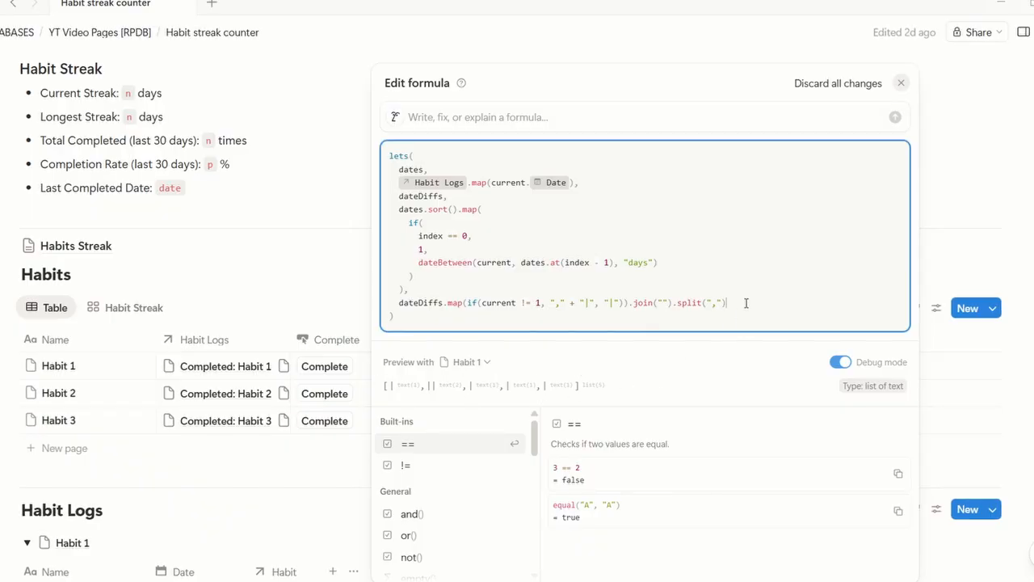
pyautogui.click(839, 363)
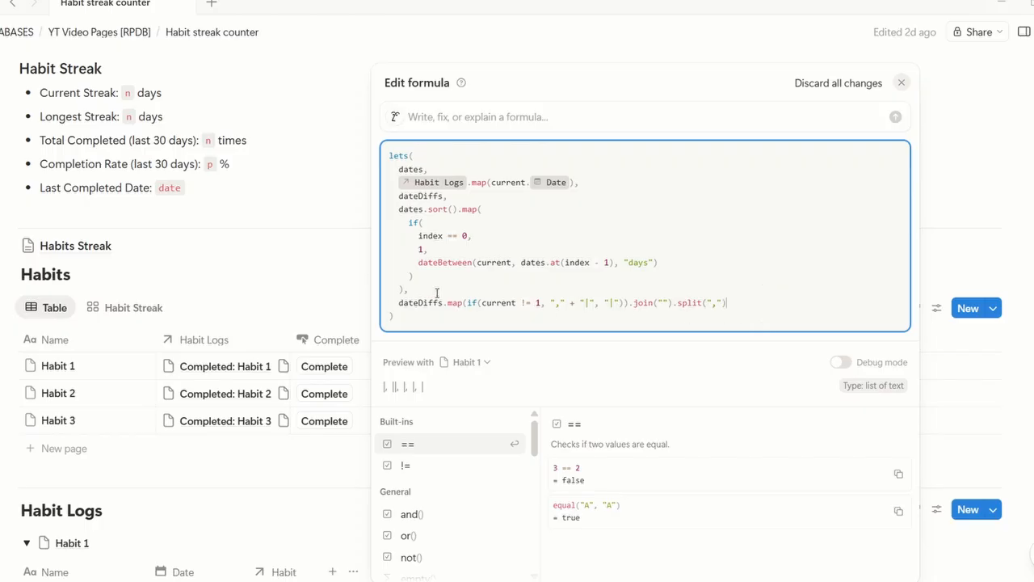
# Store the dateDiffs.map().join().split() expression in a new lets() variable named streaks, ending it with a comma.
pyautogui.moveTo(398, 303); pyautogui.dragTo(762, 299)
pyautogui.hotkey('ctrl', 'x')
pyautogui.write('streaks,')
pyautogui.hotkey('ctrl', 'Return')
pyautogui.hotkey('ctrl', 'v')
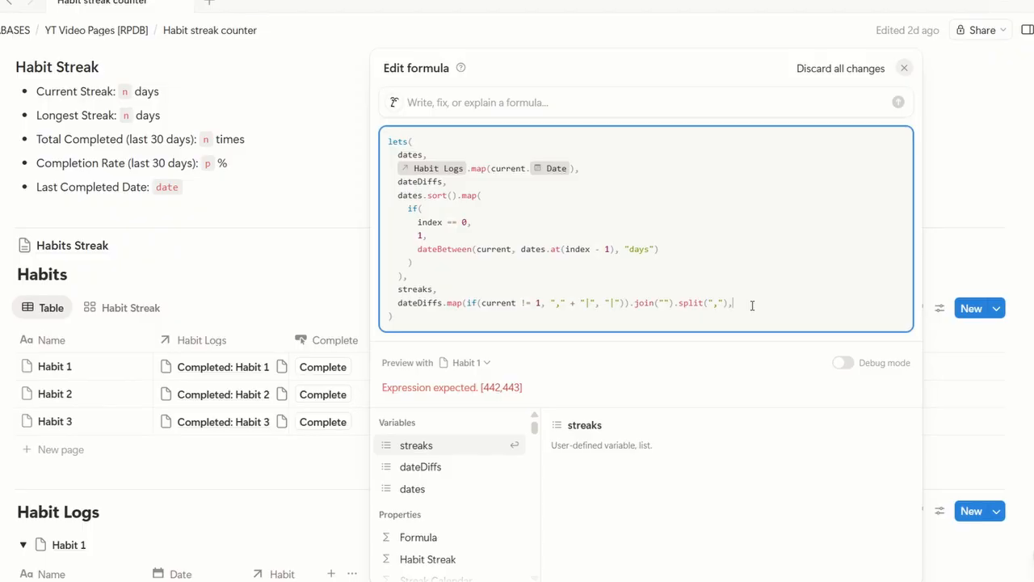
# Add streaks.at(-1) on a new line as the returned expression of lets().
pyautogui.press('Return')
pyautogui.write('streaks.')
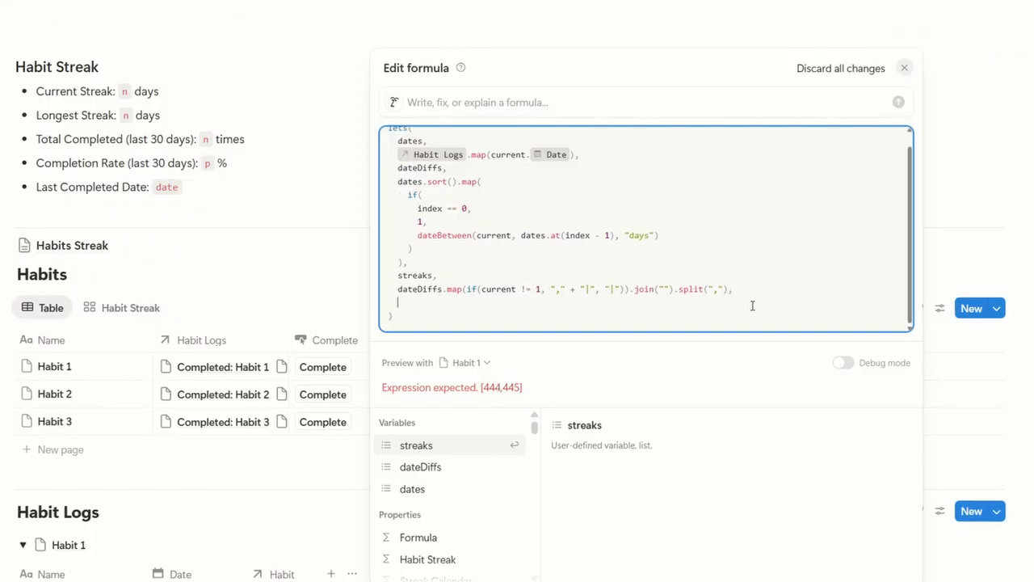
pyautogui.write('at(-1)')
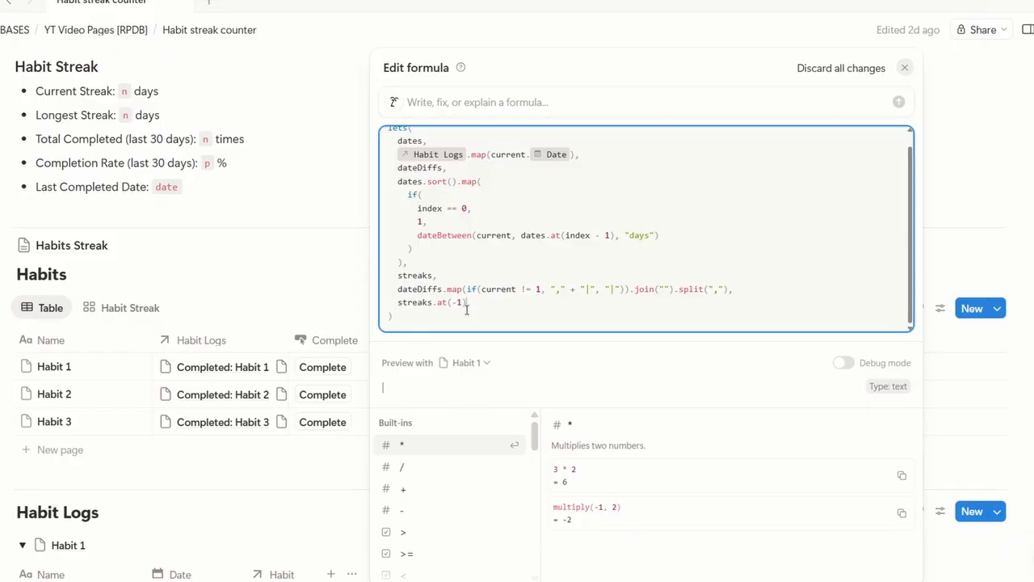
pyautogui.moveTo(454, 304); pyautogui.dragTo(462, 304)
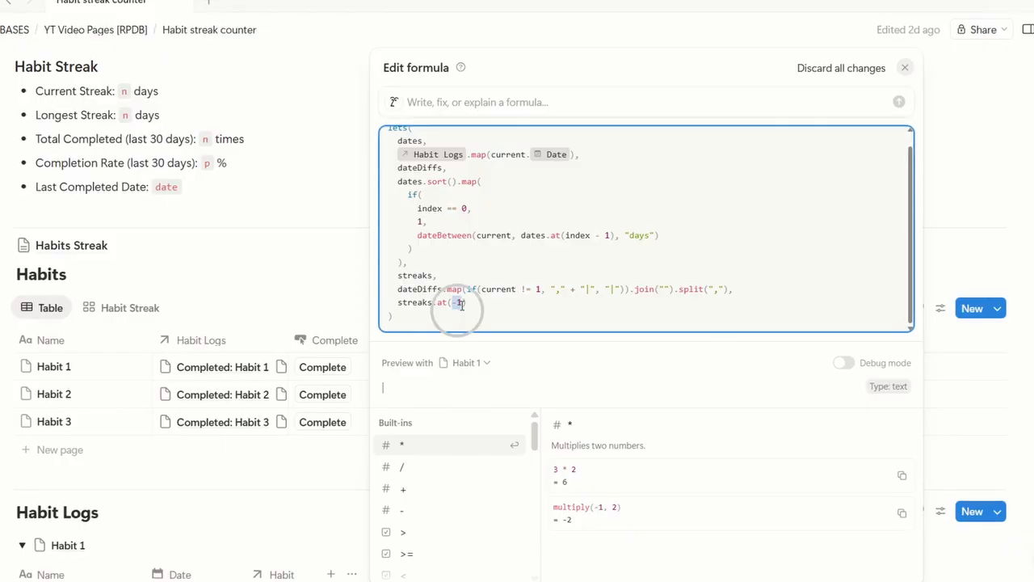
pyautogui.click(471, 303)
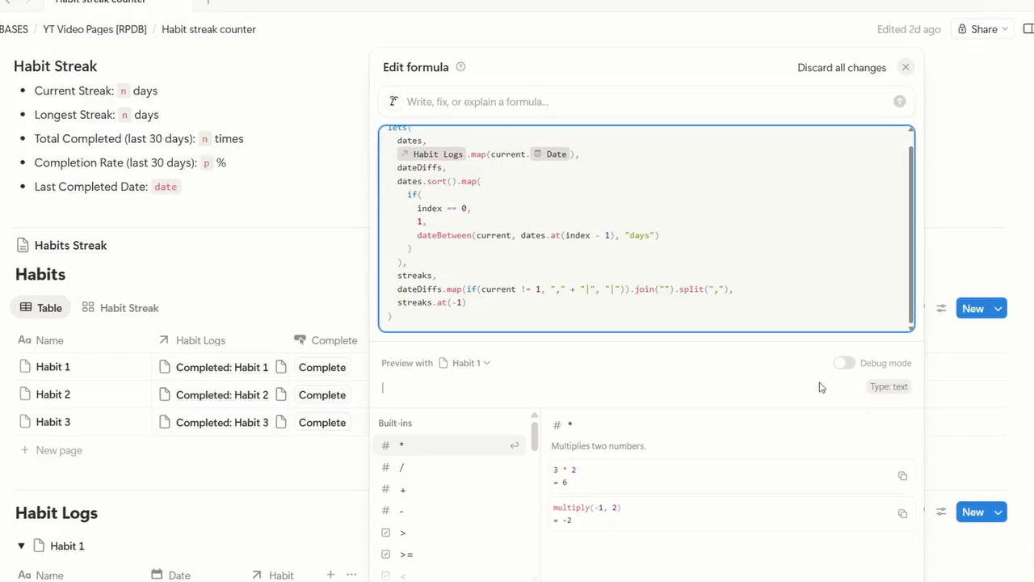
# Check the last streak item briefly in Debug mode and append .length() to streaks.at(-1).
pyautogui.click(841, 366)
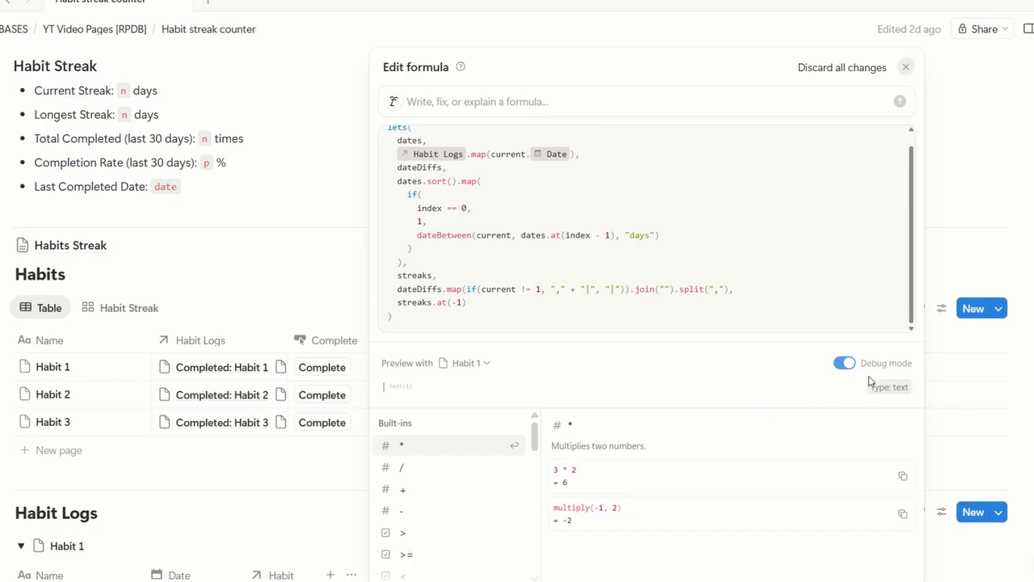
pyautogui.click(843, 364)
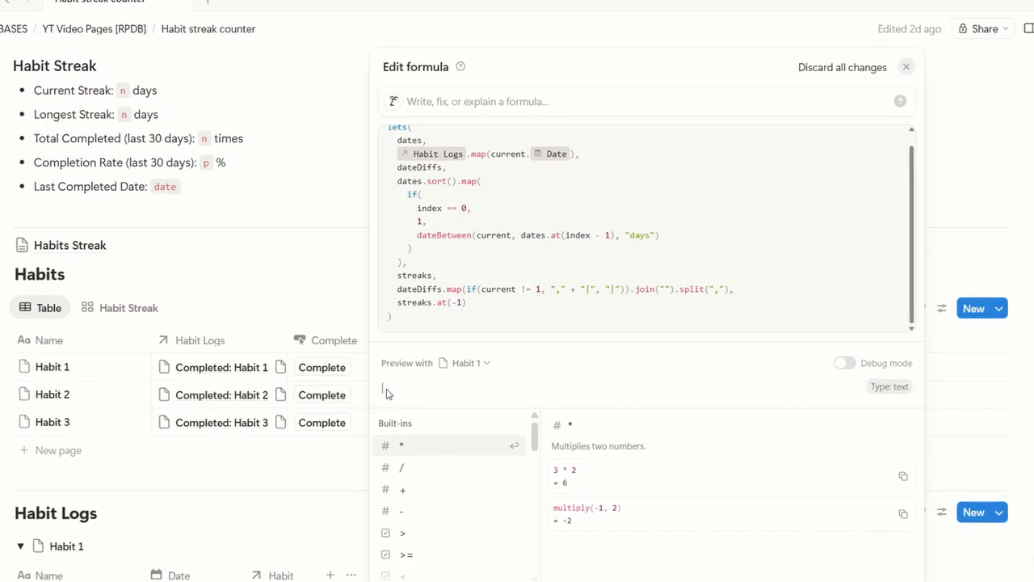
pyautogui.click(494, 302)
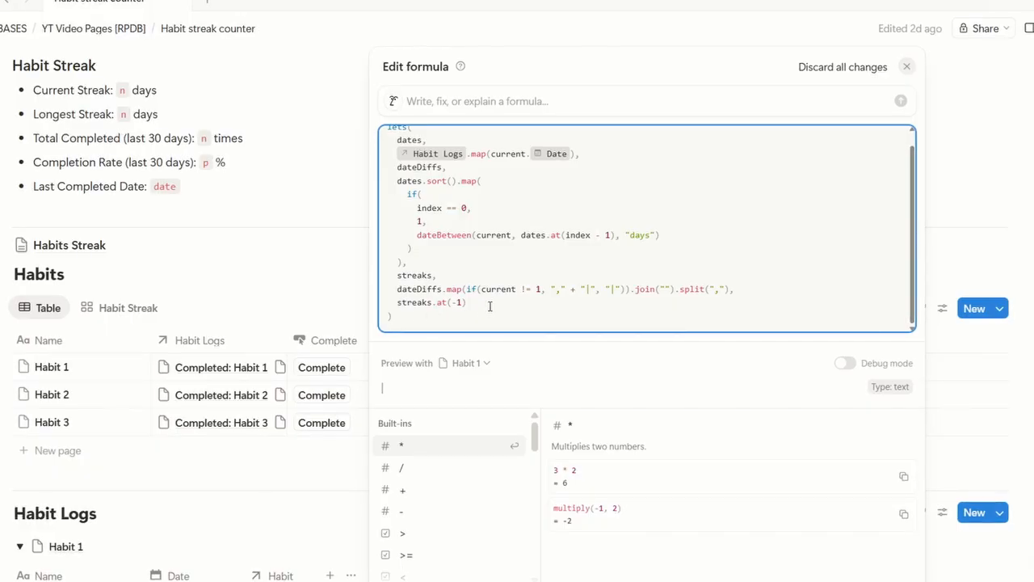
pyautogui.write('.length()')
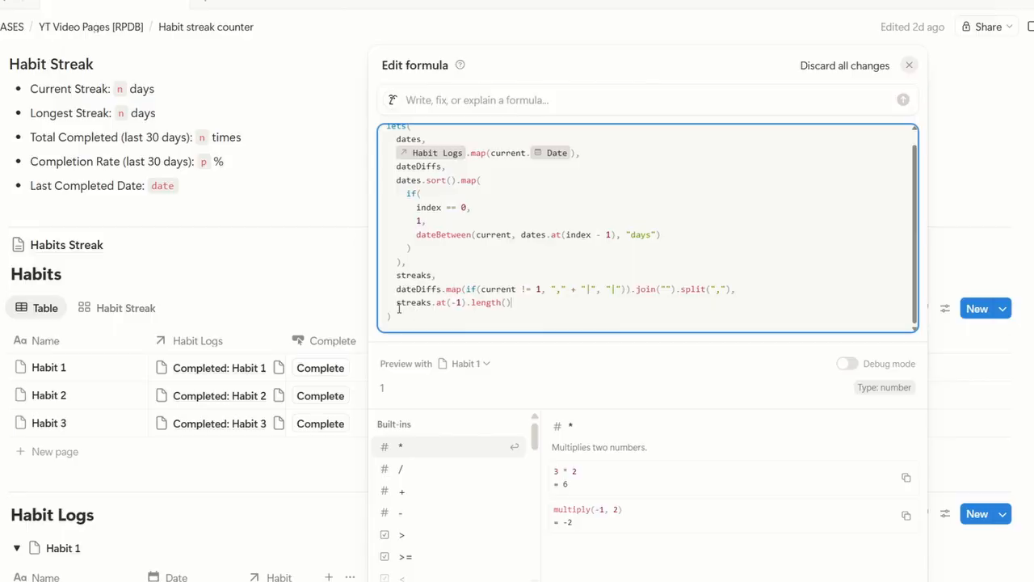
# Cut the streaks.at(-1).length() expression and start a multi-line if() in its place.
pyautogui.moveTo(398, 307); pyautogui.dragTo(517, 303)
pyautogui.hotkey('ctrl', 'x')
pyautogui.write('if(')
pyautogui.press('Return')
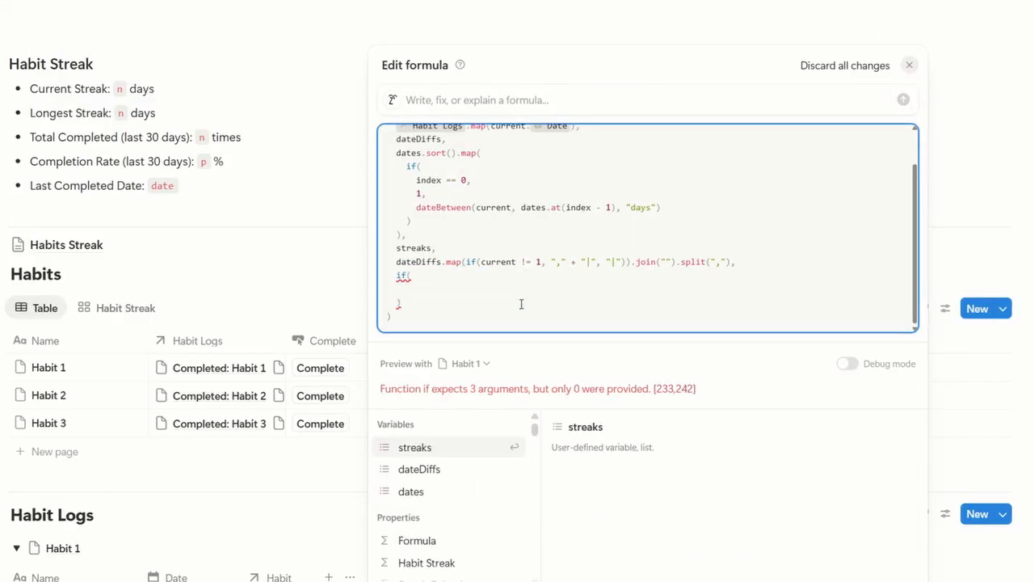
# Fill the if() with dates.sort().at(-1) != today() || dates.sort().at(-1) != today().dateSubtract(1, "days"), returning 0, otherwise streaks.at(-1).length().
pyautogui.scroll(3, 512, 293)
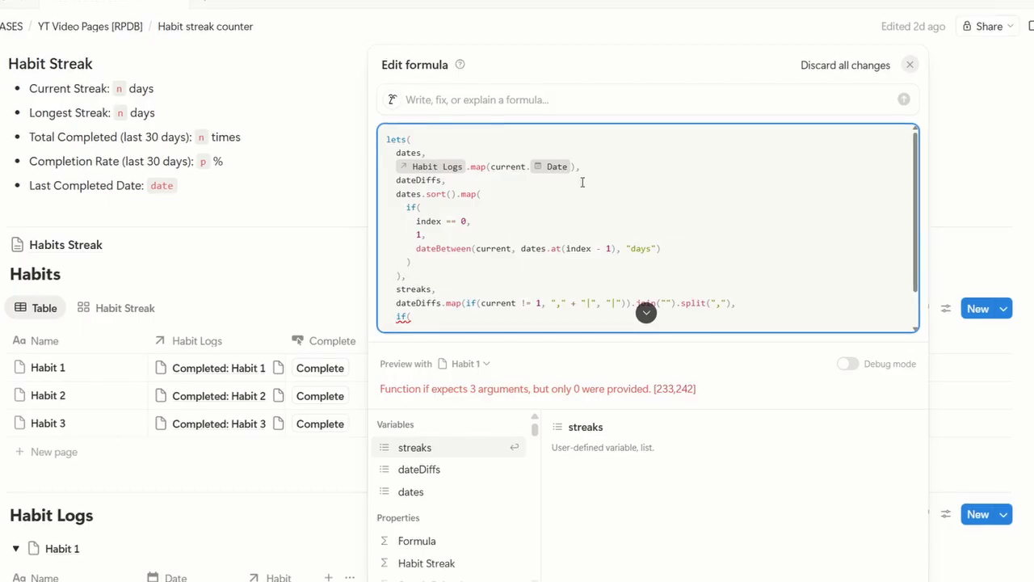
pyautogui.write('dates.sort(')
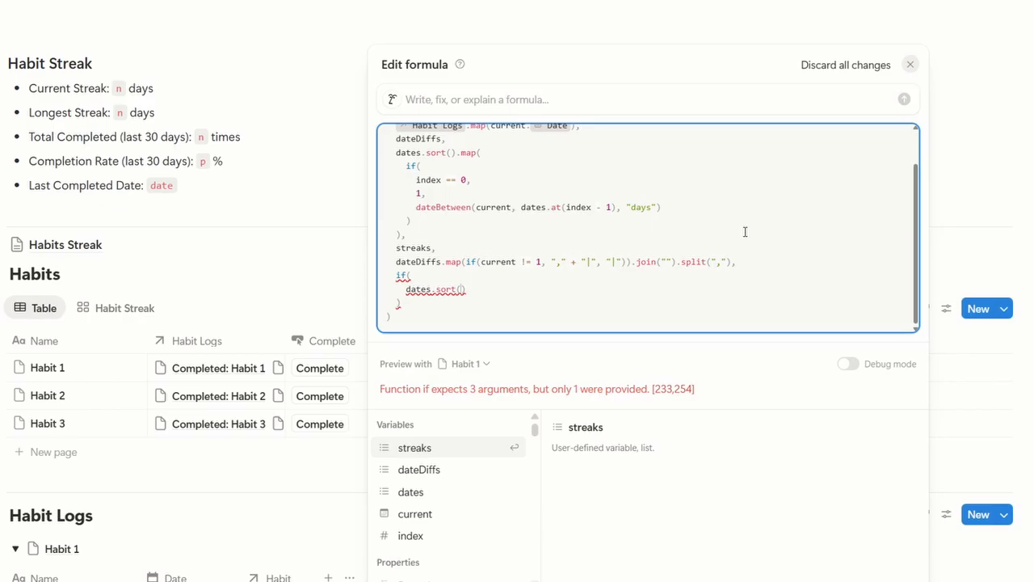
pyautogui.write(')')
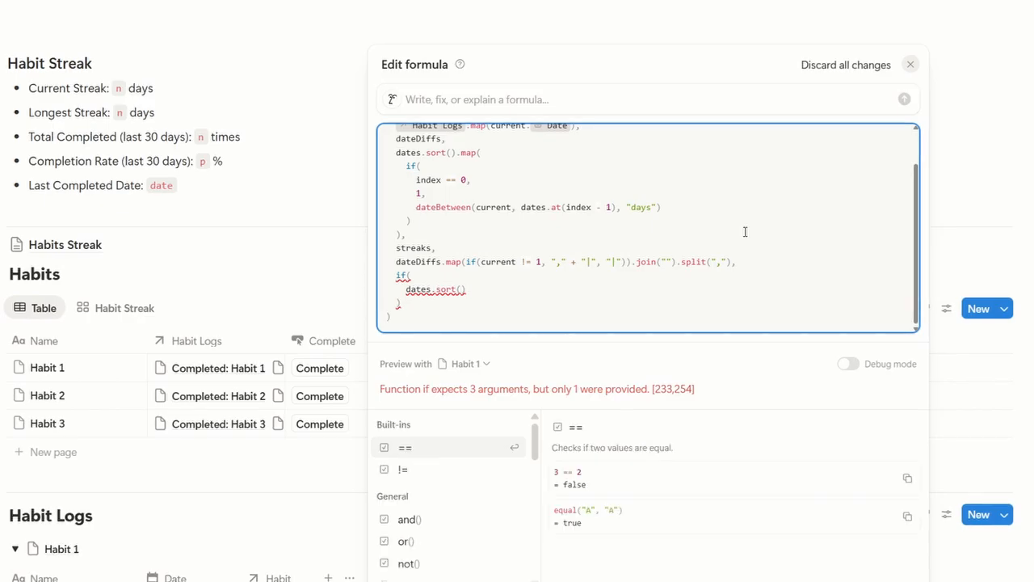
pyautogui.write('.at(-1) != t')
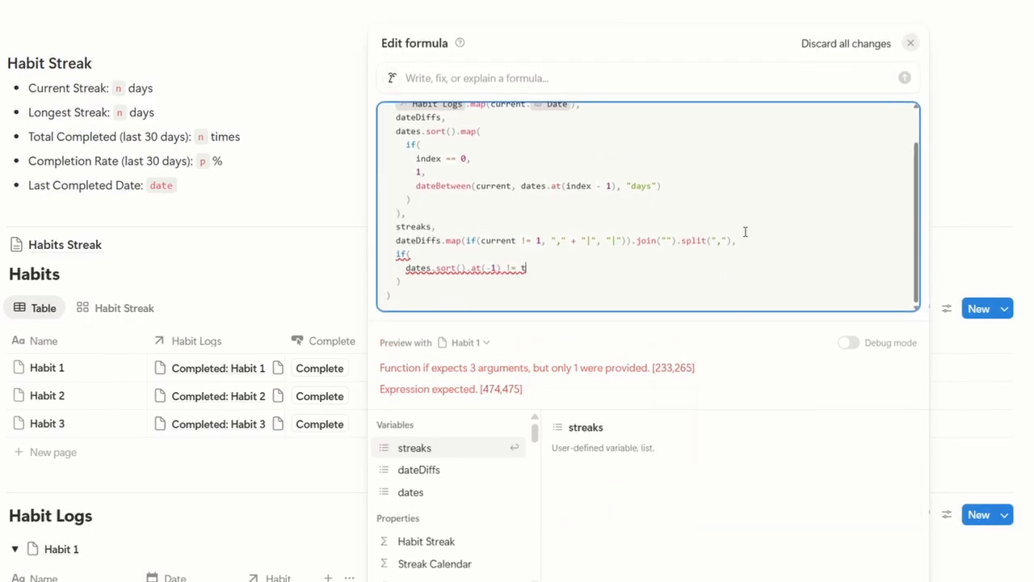
pyautogui.write('oday() || dates.sort().at(-1) !')
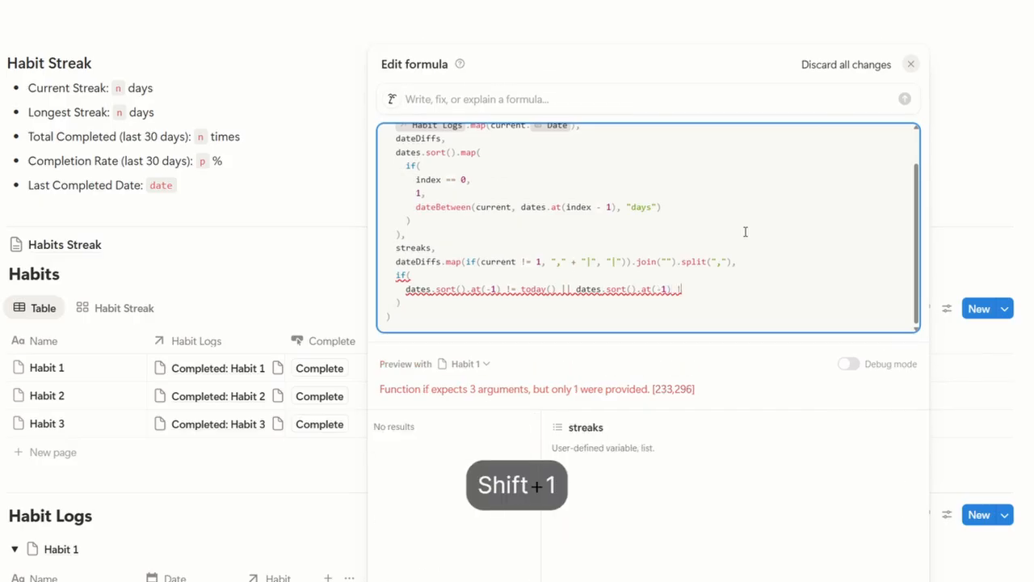
pyautogui.write('= today().dateSubtract(1, "days"),')
pyautogui.press('Return')
pyautogui.write('0')
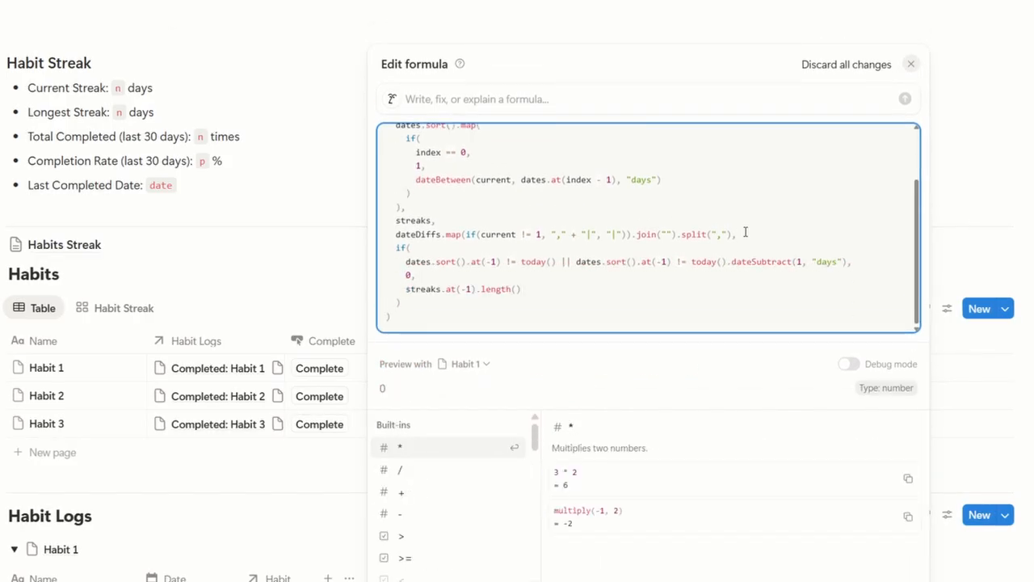
# Rewrite the if() condition as a multi-line or() with the today() and today().dateSubtract(1, "days") comparisons as separate arguments, removing the || operator.
pyautogui.moveTo(577, 263); pyautogui.dragTo(847, 263)
pyautogui.hotkey('ctrl', 'x')
pyautogui.hotkey('ctrl', 'z')
pyautogui.moveTo(406, 263); pyautogui.dragTo(848, 263)
pyautogui.hotkey('ctrl', 'x')
pyautogui.write('or()')
pyautogui.hotkey('shift', 'Return')
pyautogui.hotkey('ctrl', 'v')
pyautogui.moveTo(588, 248); pyautogui.dragTo(858, 245)
pyautogui.hotkey('ctrl', 'x')
pyautogui.press('BackSpace')
pyautogui.press('BackSpace')
pyautogui.press('BackSpace')
pyautogui.press('BackSpace')
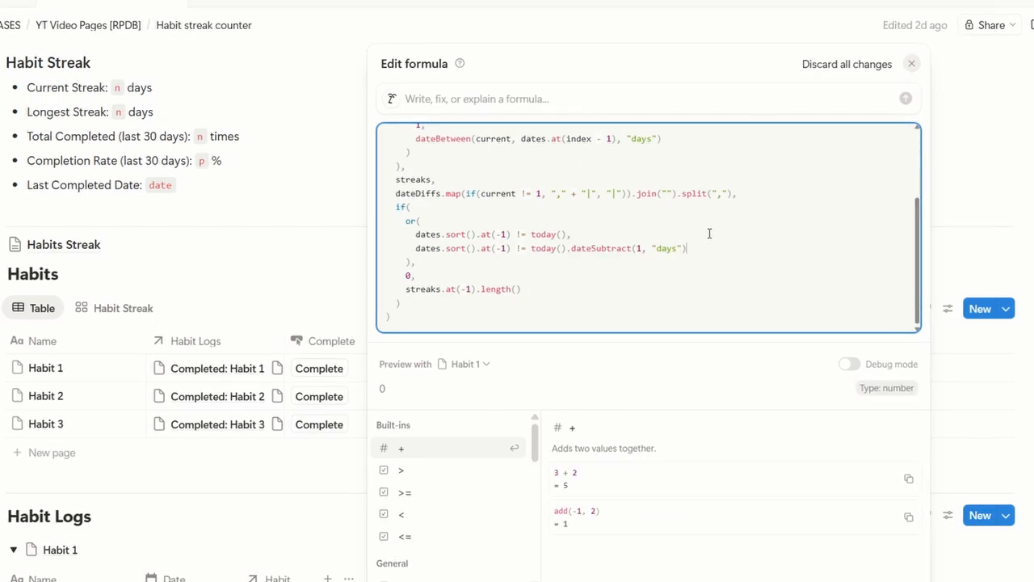
pyautogui.click(511, 238)
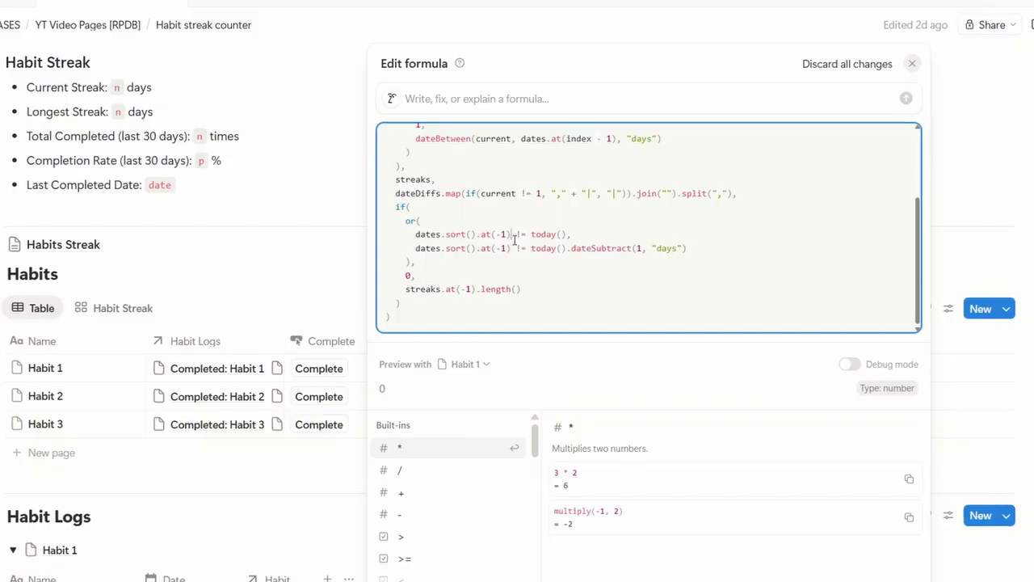
pyautogui.click(578, 238)
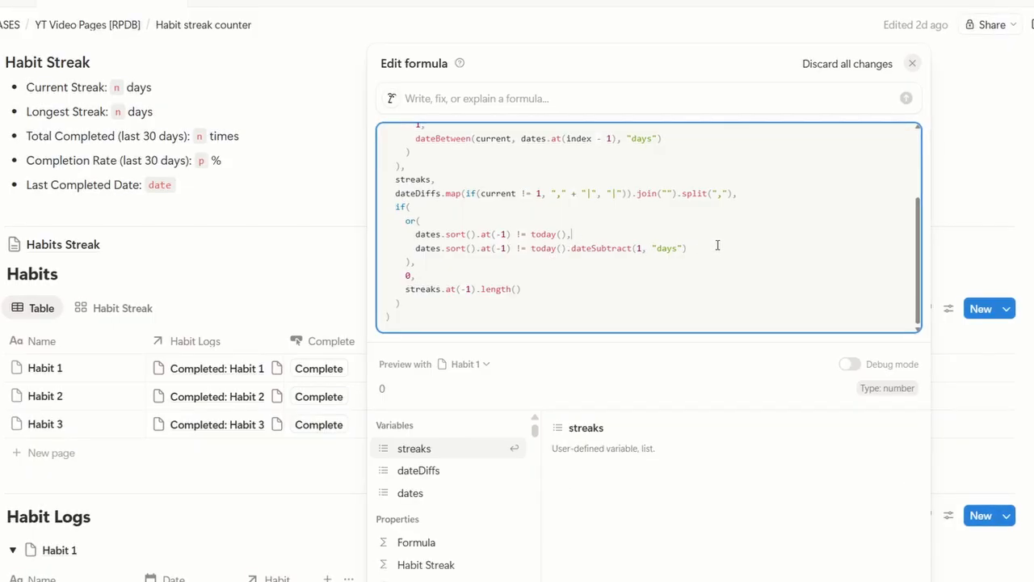
pyautogui.click(597, 288)
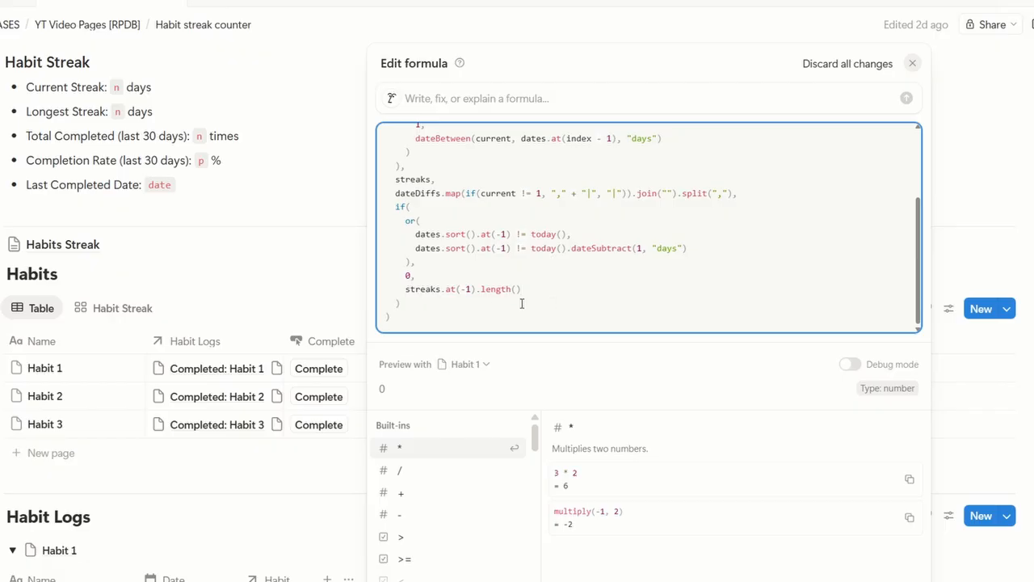
# Store the whole if() expression in a new lets() variable named currentStreak and return currentStreak as the final expression.
pyautogui.moveTo(395, 205); pyautogui.dragTo(417, 299)
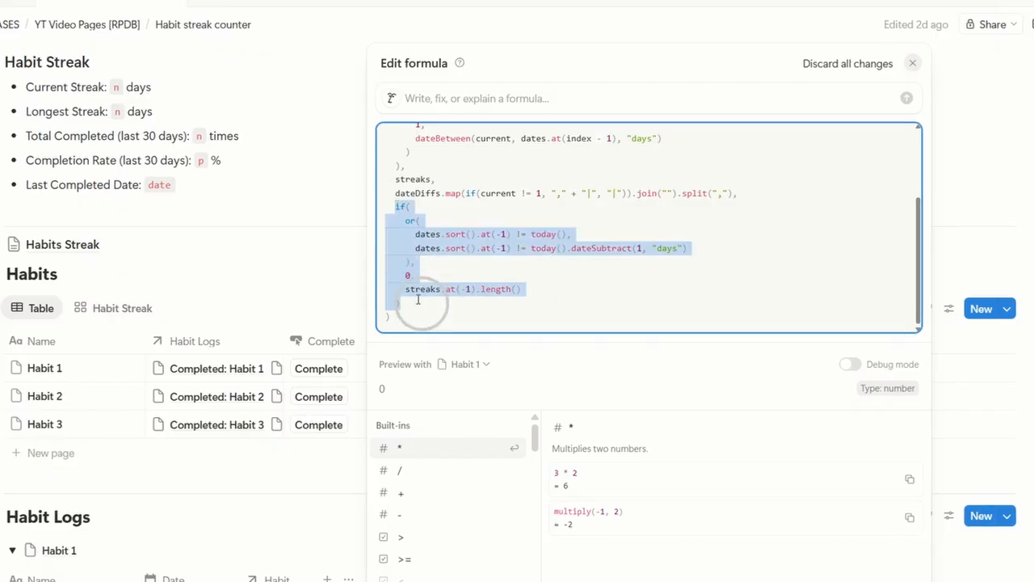
pyautogui.hotkey('ctrl', 'x')
pyautogui.write('currentStreak,')
pyautogui.hotkey('shift', 'Return')
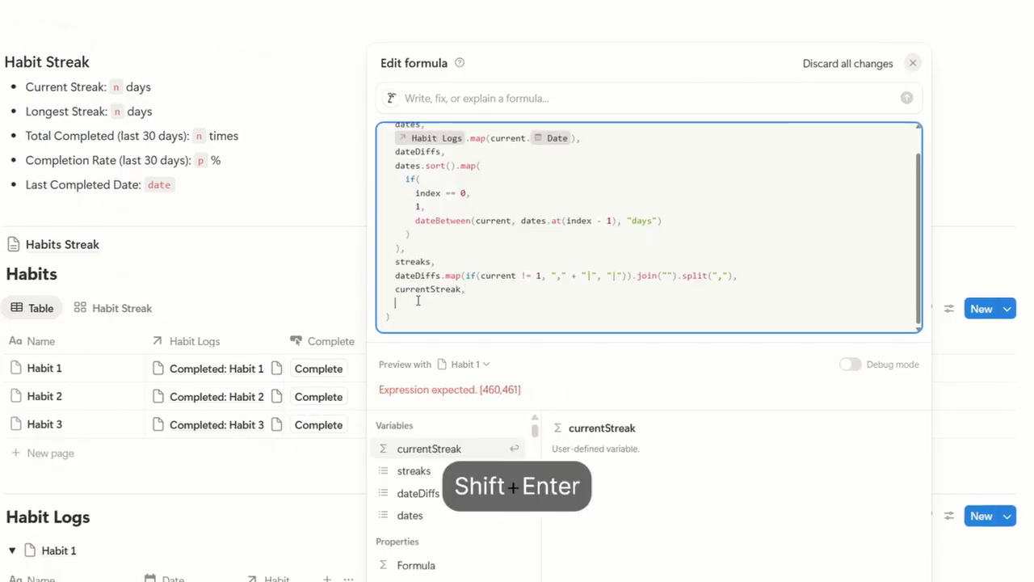
pyautogui.hotkey('ctrl', 'v')
pyautogui.hotkey('shift', 'Return')
pyautogui.write('currentStreak')
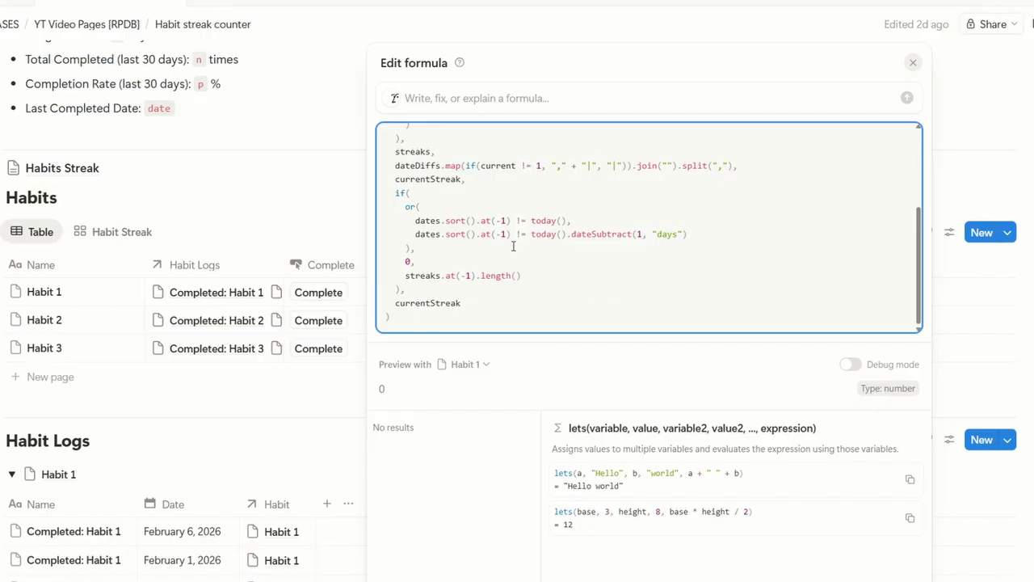
# Replace or() with and() in the currentStreak condition and save the formula.
pyautogui.click(416, 207)
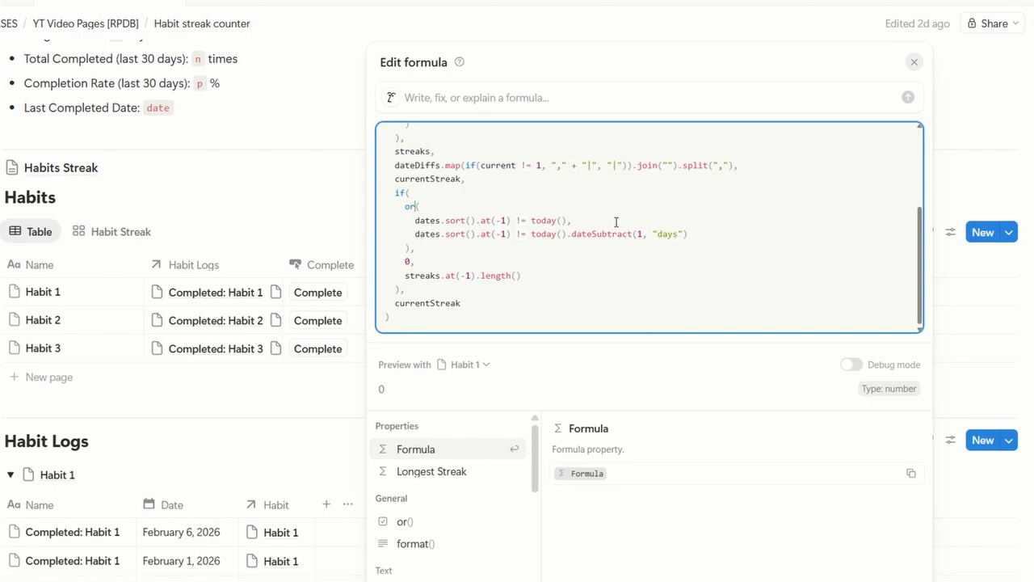
pyautogui.click(410, 261)
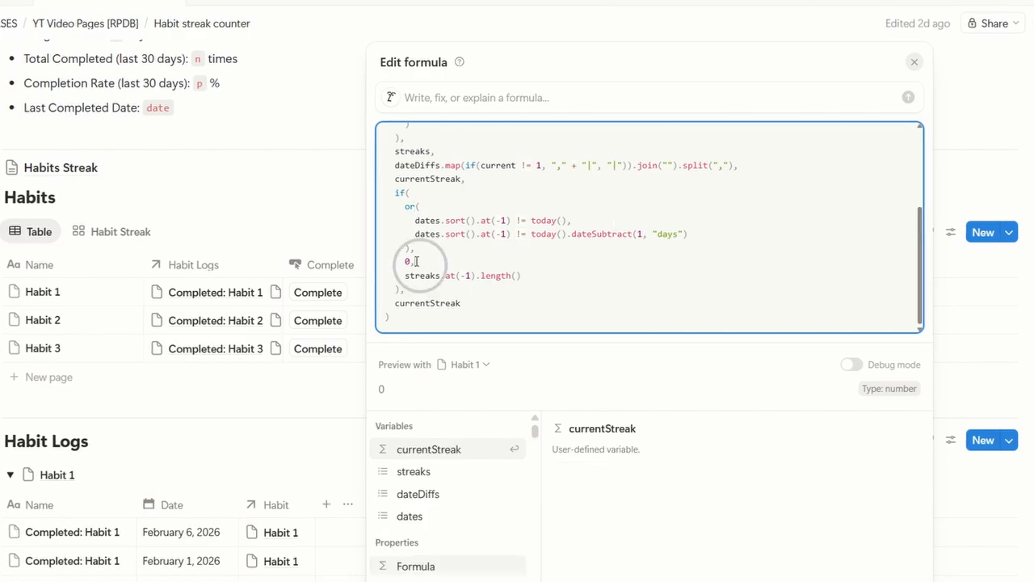
pyautogui.doubleClick(414, 207)
pyautogui.write('and')
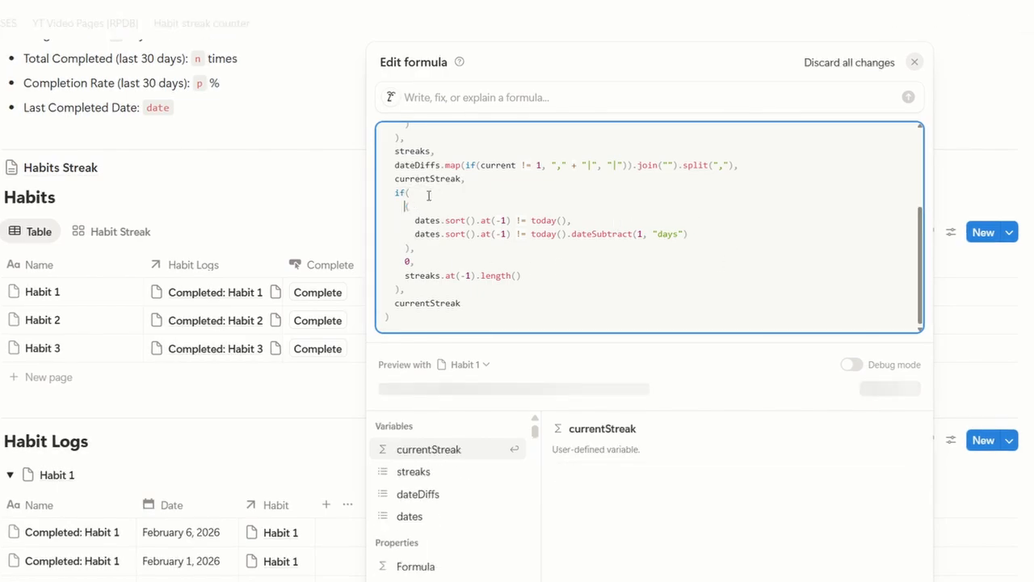
pyautogui.click(620, 315)
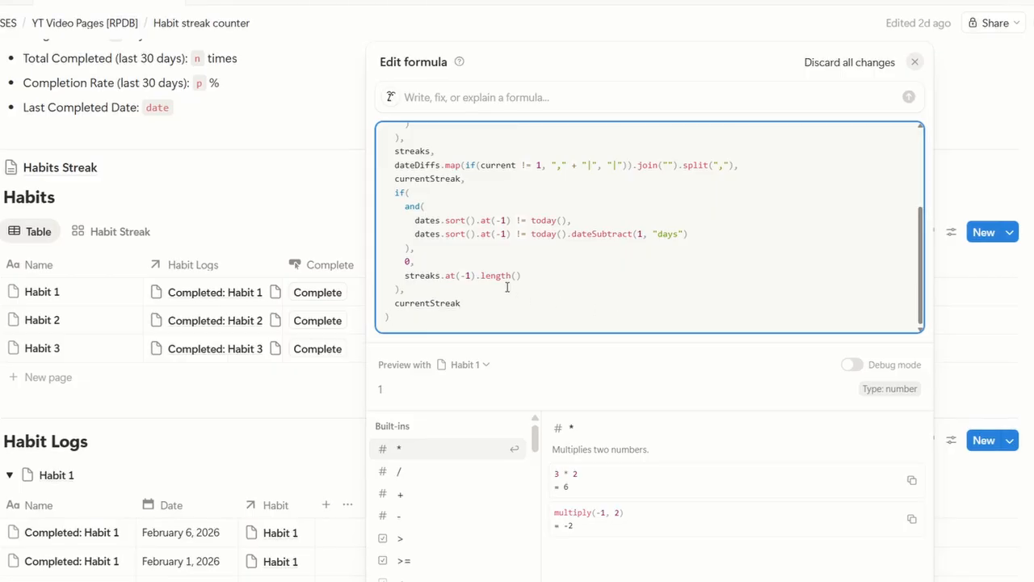
pyautogui.hotkey('ctrl', 'Return')
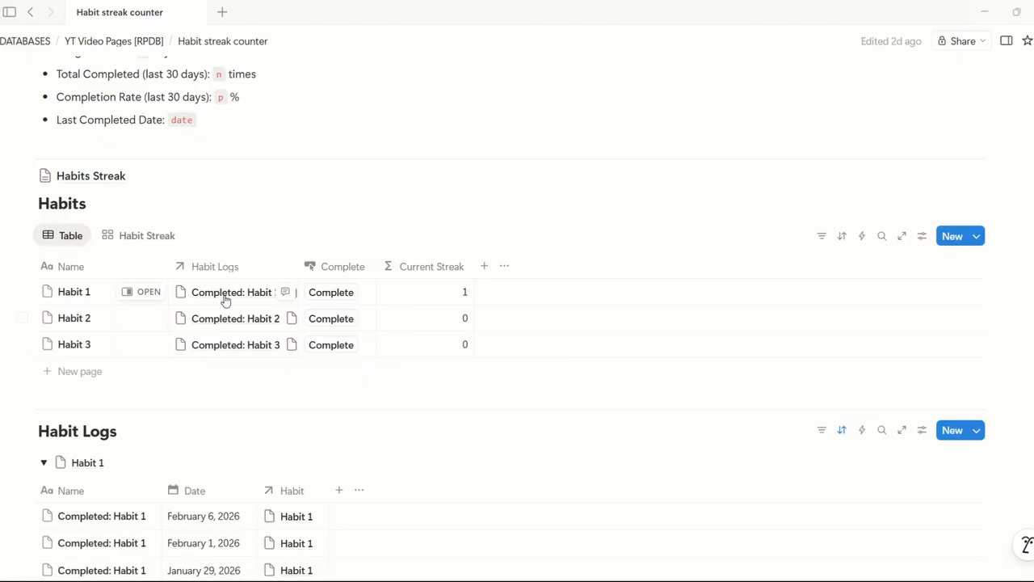
# Compare each habit's Current Streak value with its completion dates in the grouped Habit Logs table.
pyautogui.scroll(-1, 481, 382)
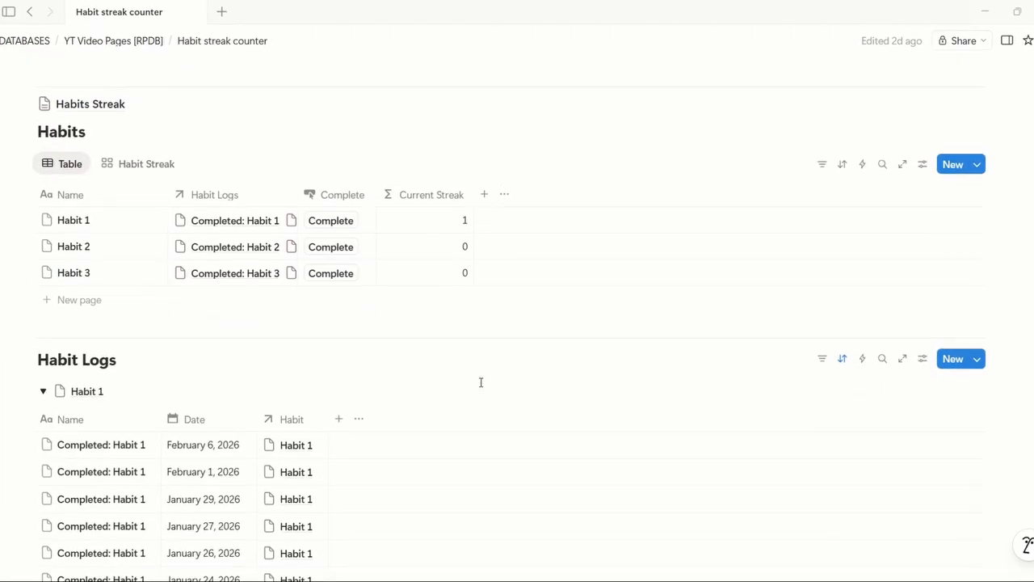
pyautogui.scroll(-1, 481, 382)
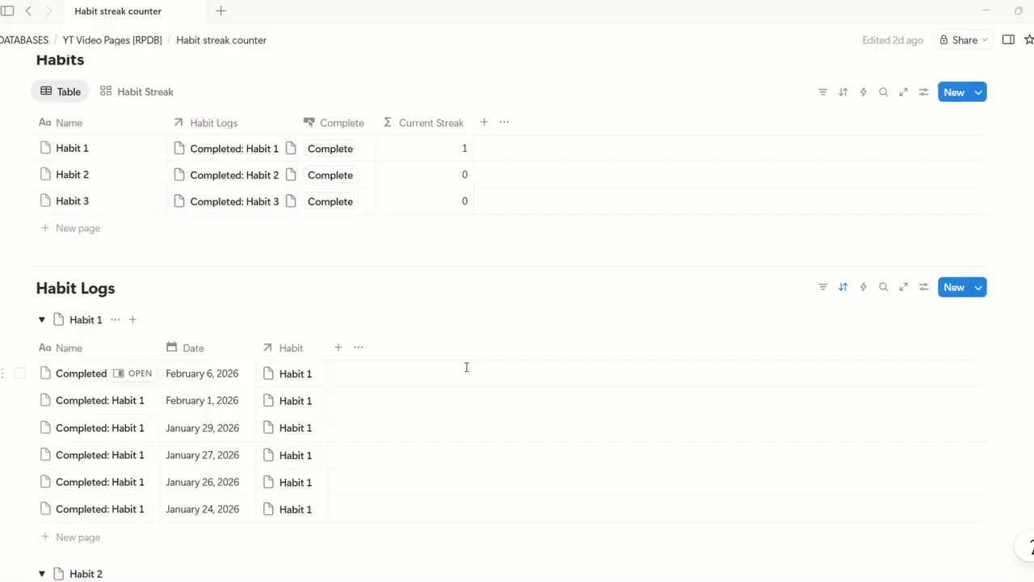
pyautogui.scroll(-3, 466, 364)
pyautogui.scroll(-3, 433, 404)
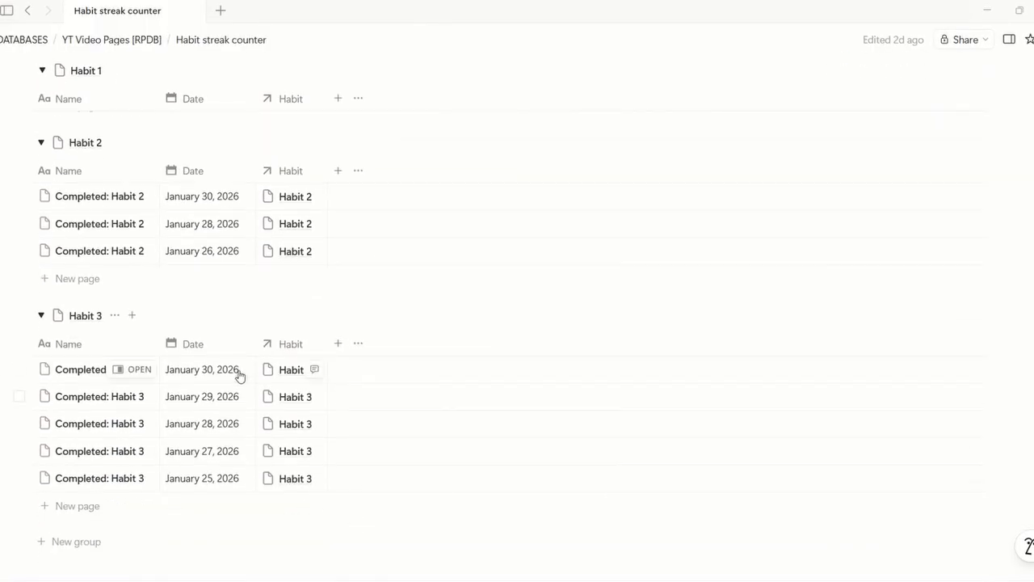
pyautogui.scroll(5, 505, 384)
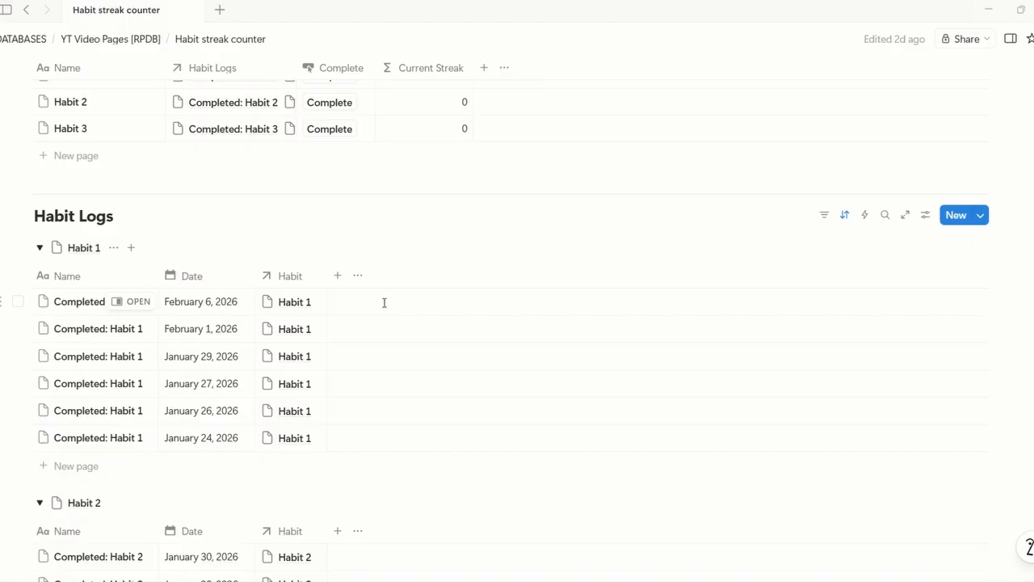
pyautogui.scroll(3, 384, 302)
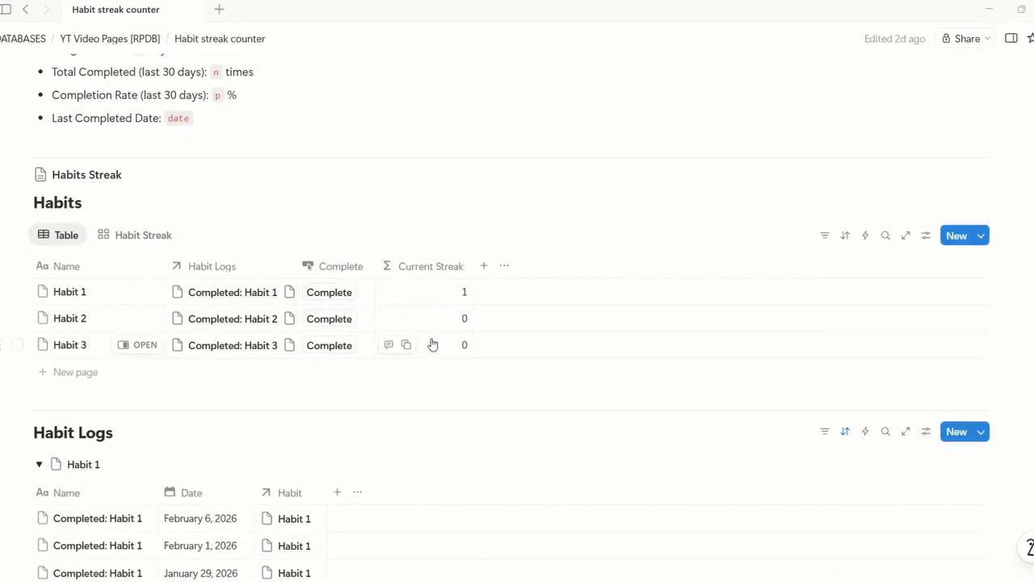
pyautogui.scroll(-4, 547, 426)
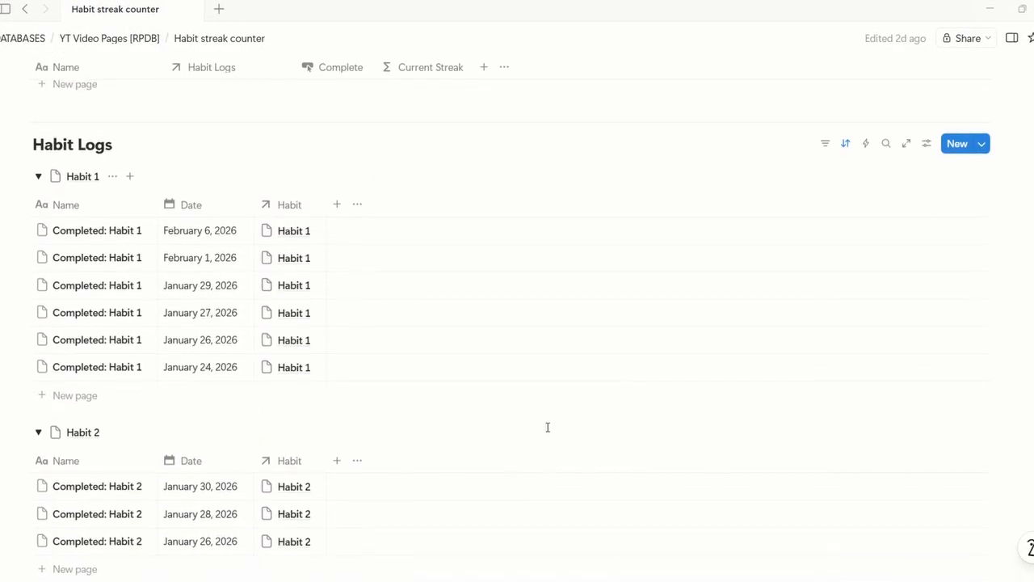
pyautogui.scroll(3, 547, 426)
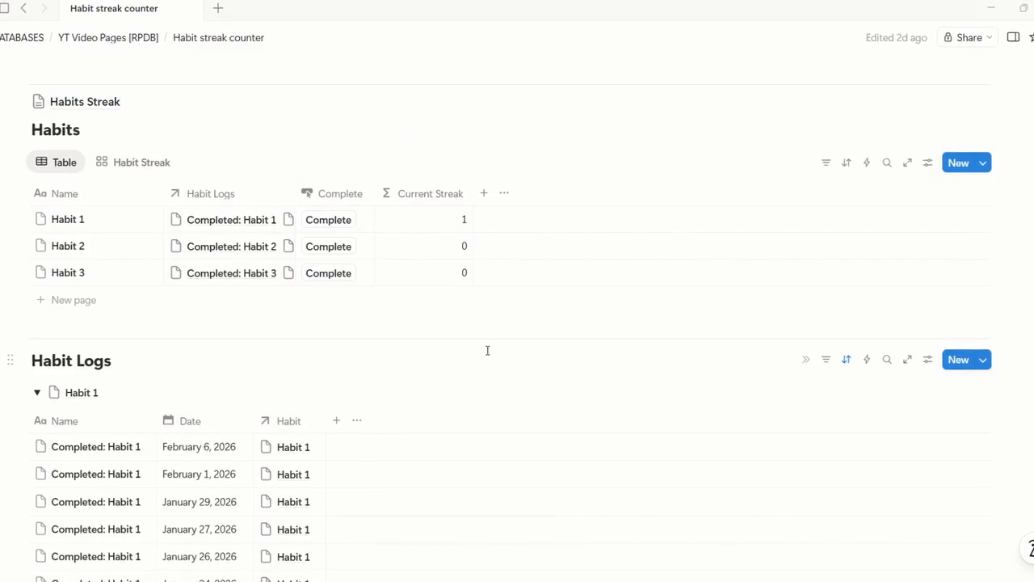
# Log a new completion for Habit 1 and for Habit 2 from the Habits table.
pyautogui.scroll(1, 465, 347)
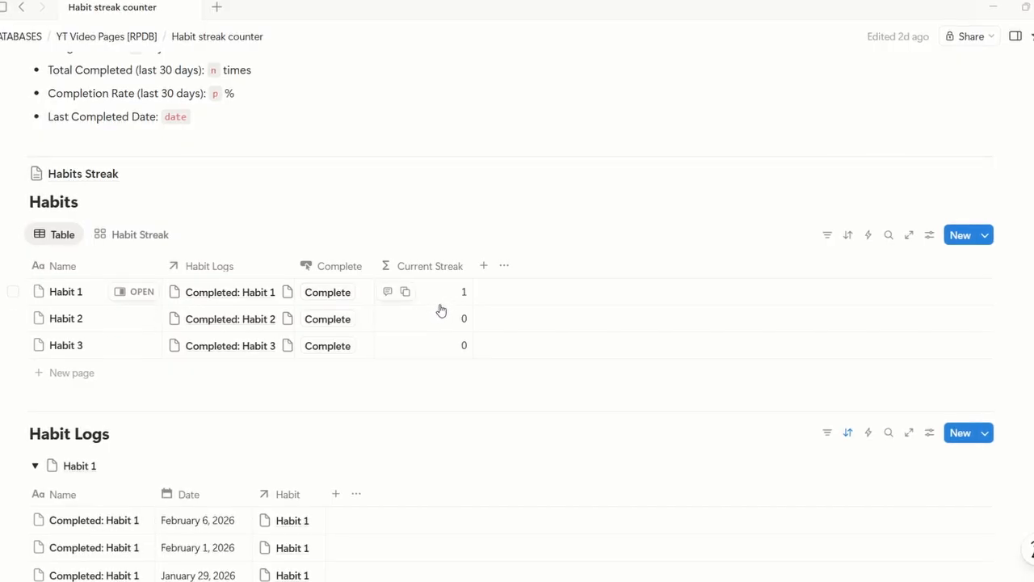
pyautogui.click(320, 295)
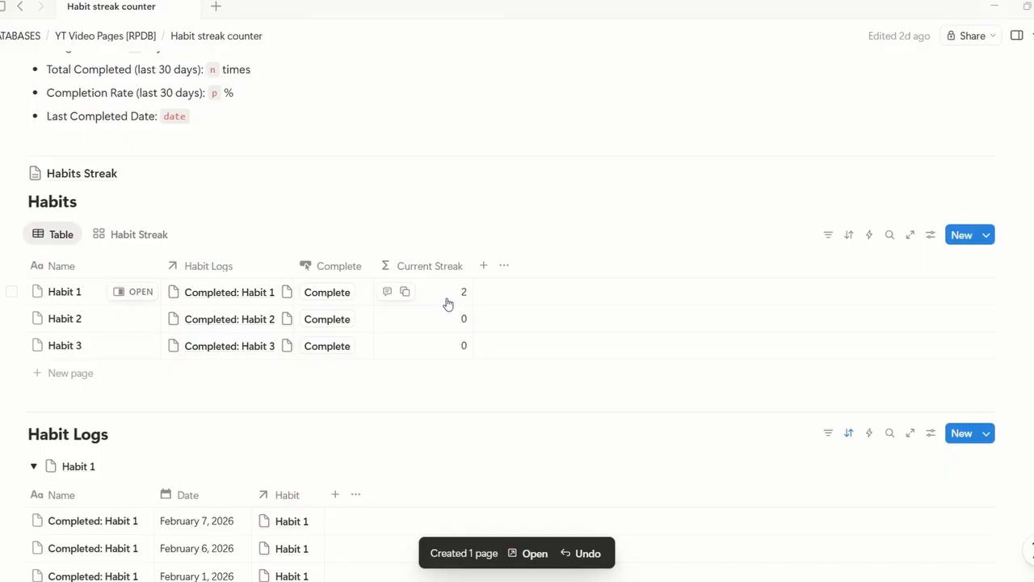
pyautogui.click(331, 320)
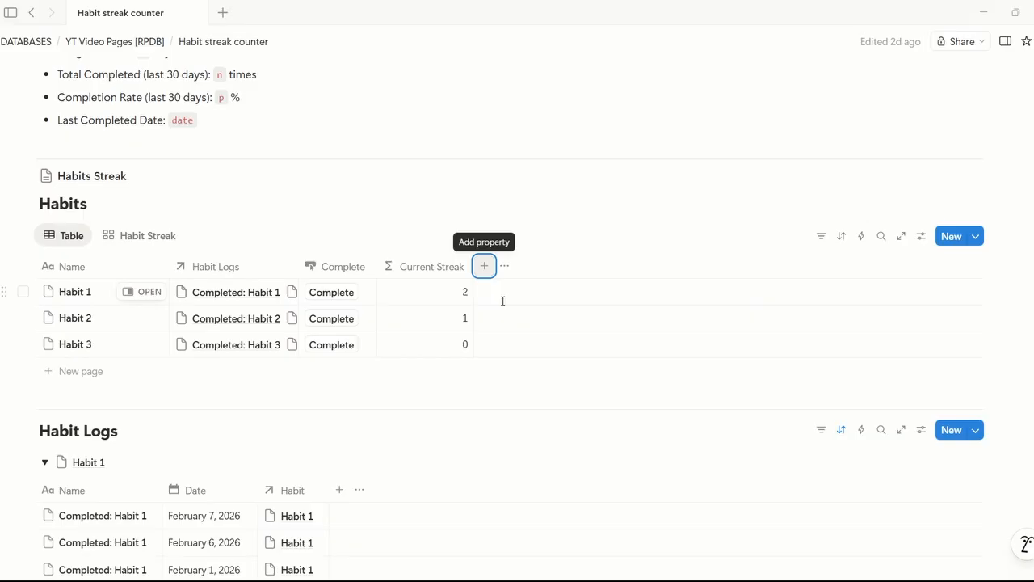
# Add a Formula property to the Habits table and name it Longest Streak.
pyautogui.click(488, 267)
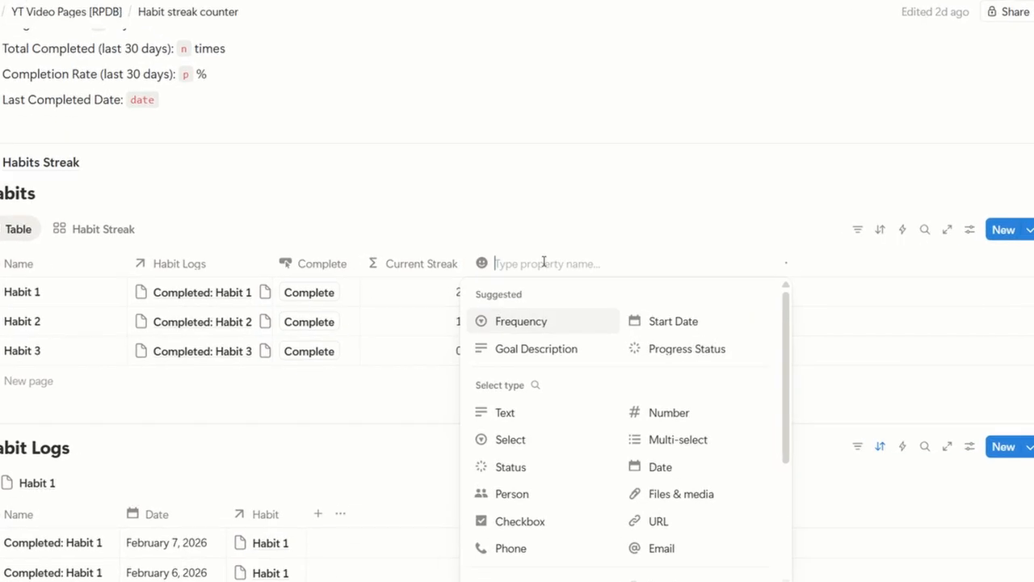
pyautogui.write('Formula')
pyautogui.press('Return')
pyautogui.click(558, 269)
pyautogui.click(581, 297)
pyautogui.hotkey('ctrl', 'a')
pyautogui.write('Longes')
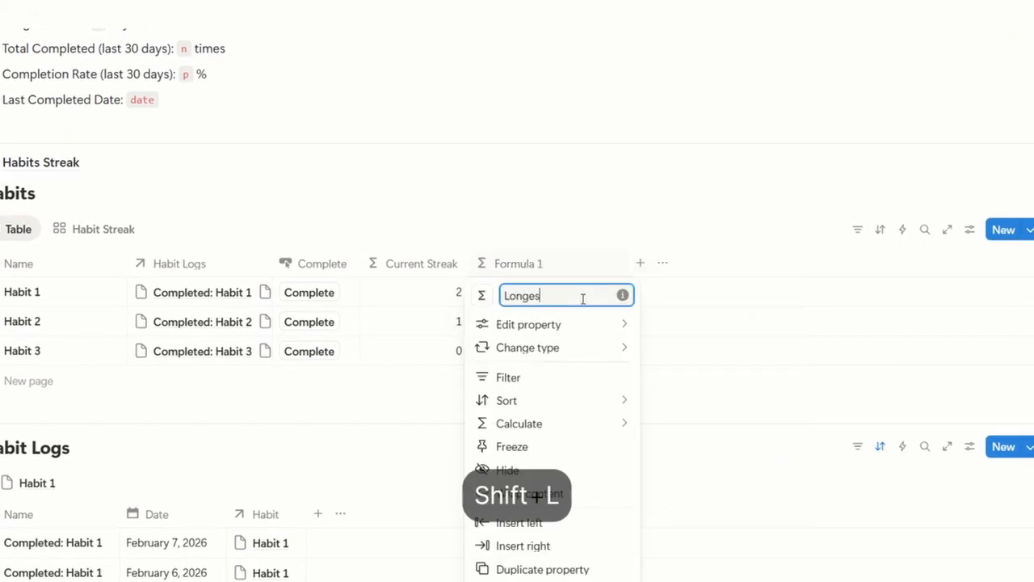
pyautogui.write('t Streak')
pyautogui.press('Return')
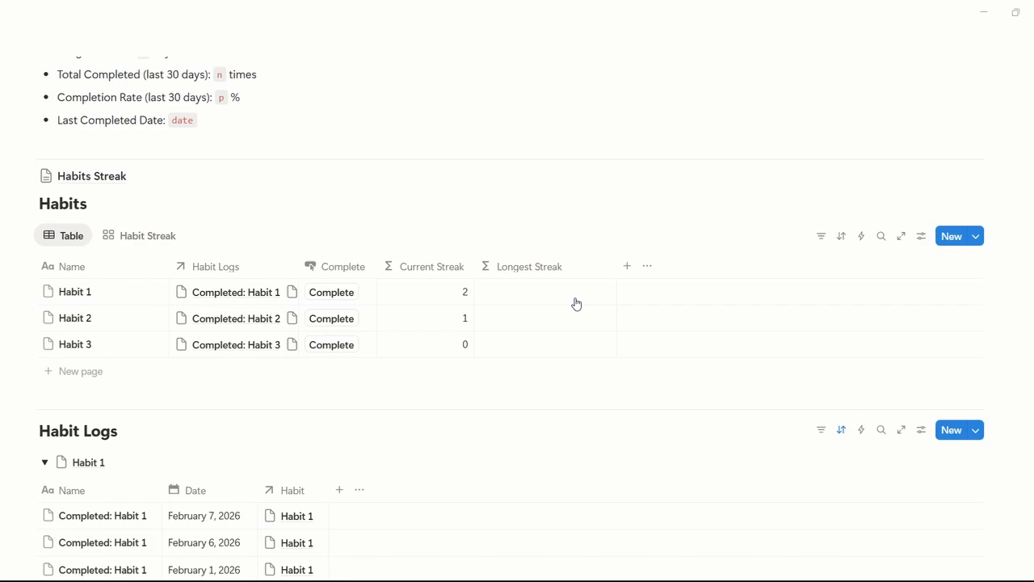
# Copy the full Current Streak formula and paste it into the Longest Streak formula.
pyautogui.click(452, 295)
pyautogui.scroll(3, 538, 299)
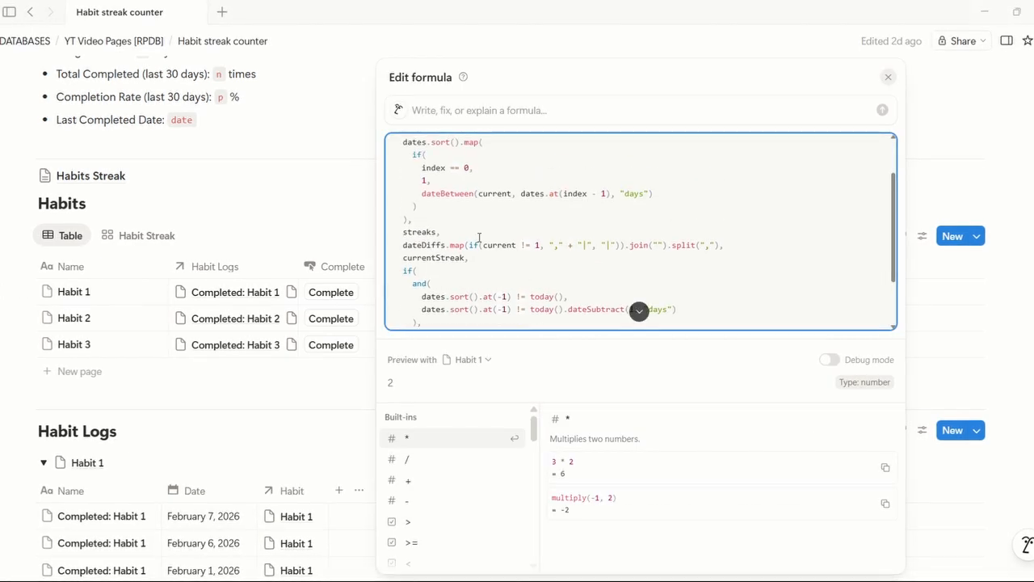
pyautogui.scroll(2, 479, 236)
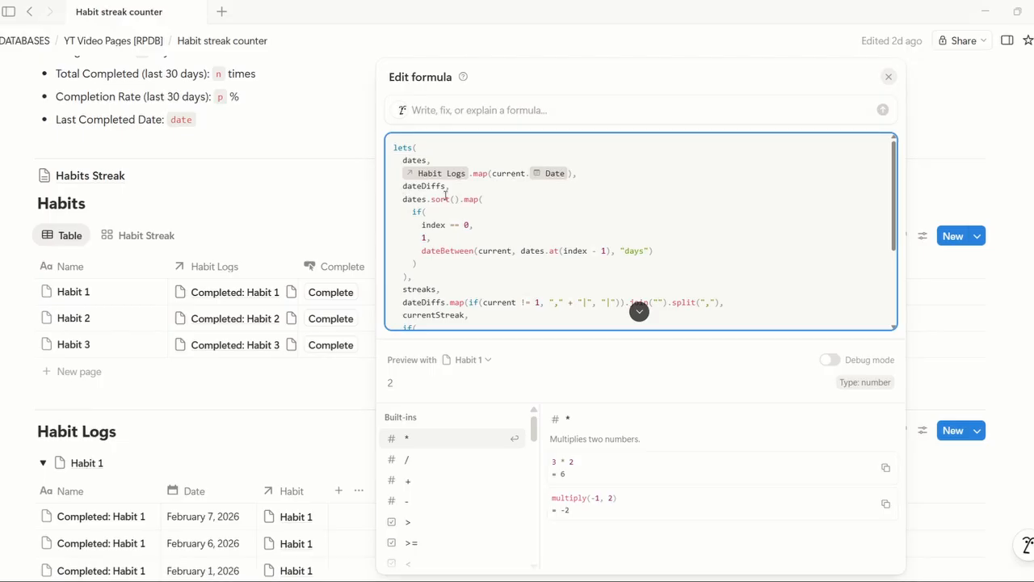
pyautogui.scroll(-2, 449, 242)
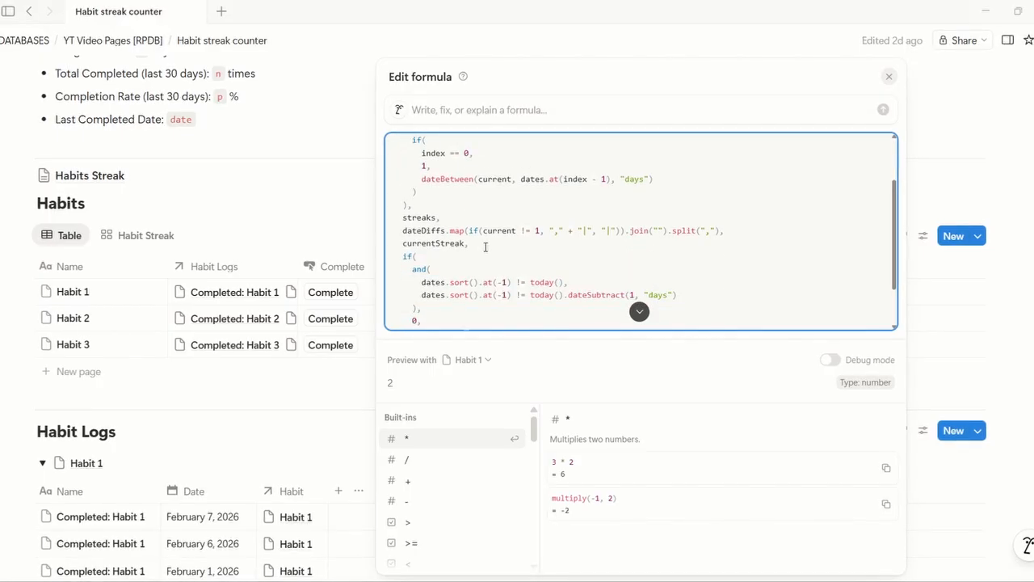
pyautogui.scroll(-2, 485, 247)
pyautogui.scroll(4, 533, 271)
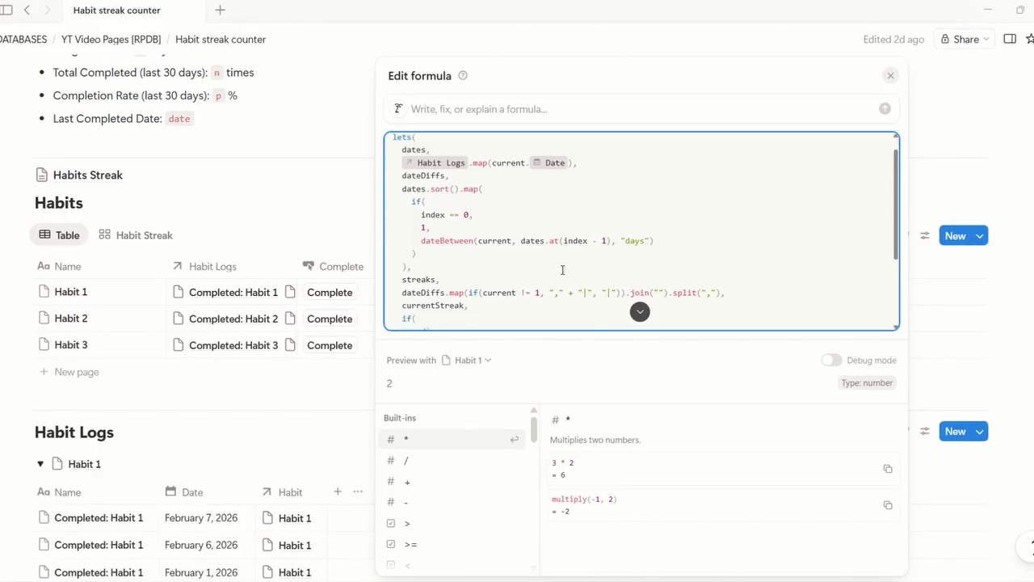
pyautogui.moveTo(393, 146); pyautogui.dragTo(445, 318)
pyautogui.hotkey('ctrl', 'c')
pyautogui.press('Escape')
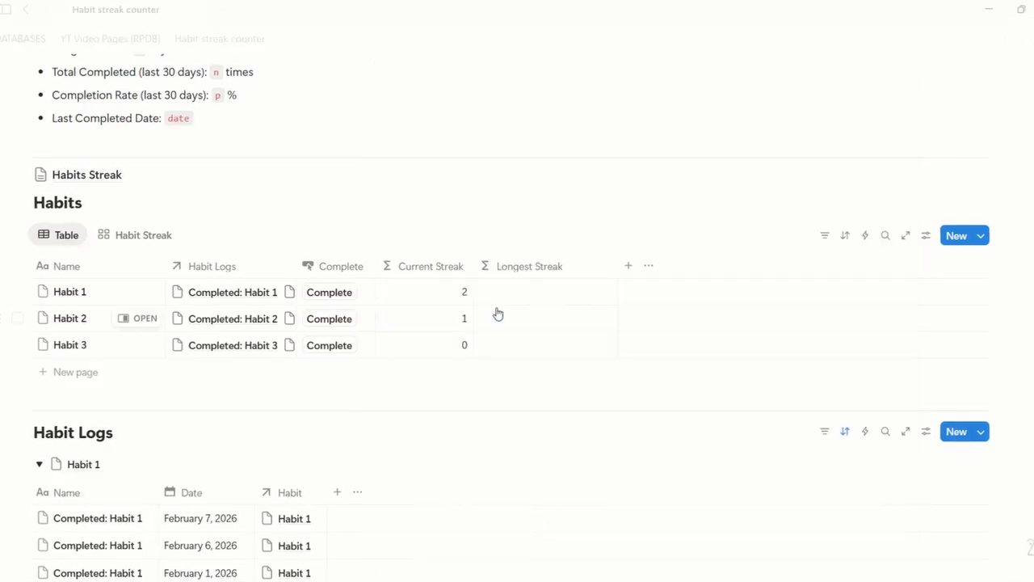
pyautogui.click(496, 311)
pyautogui.hotkey('ctrl', 'v')
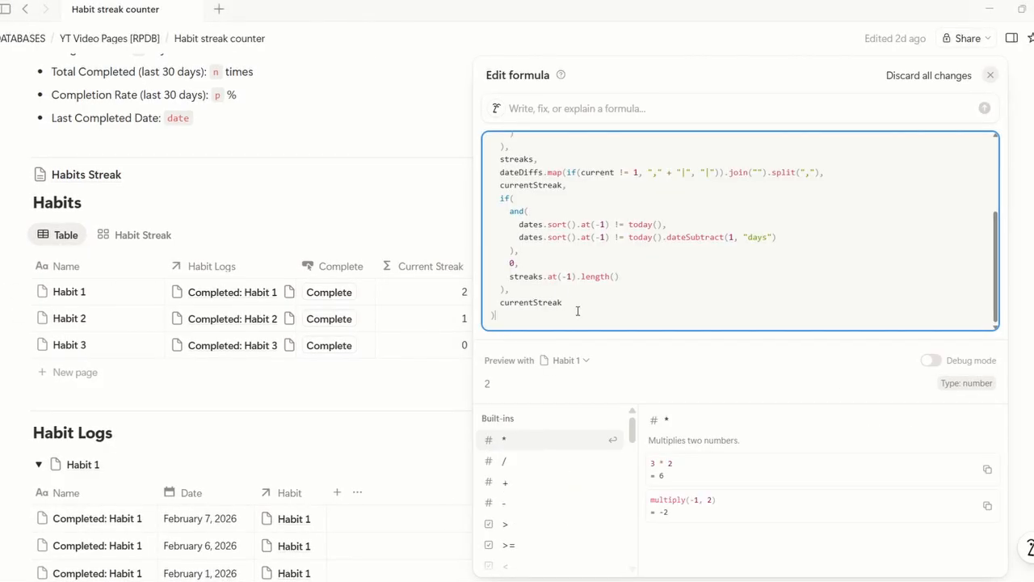
# Replace the currentStreak variable, its if() expression and the returned currentStreak with streaks as the final expression in the Longest Streak formula.
pyautogui.scroll(1, 738, 309)
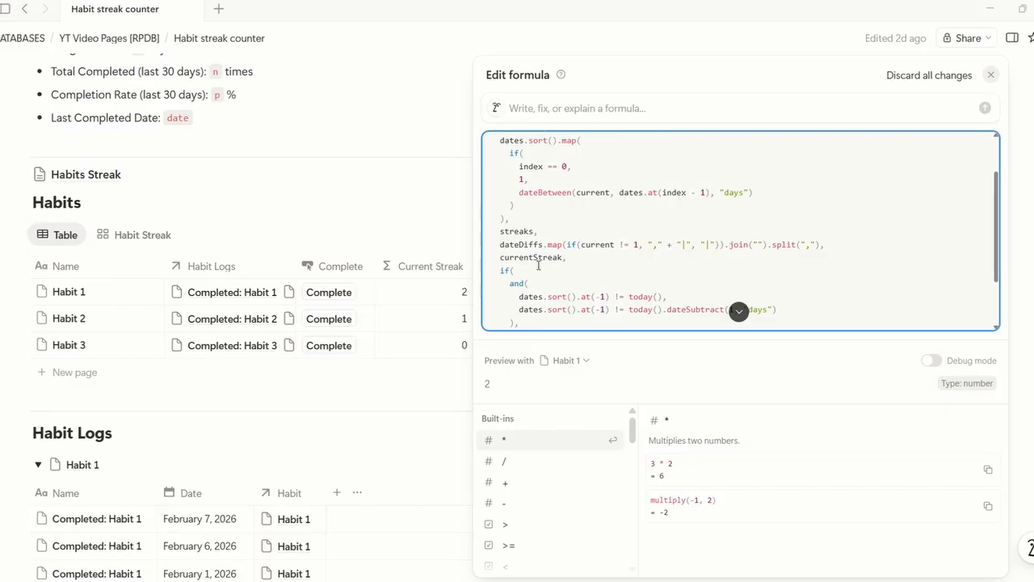
pyautogui.scroll(-1, 738, 310)
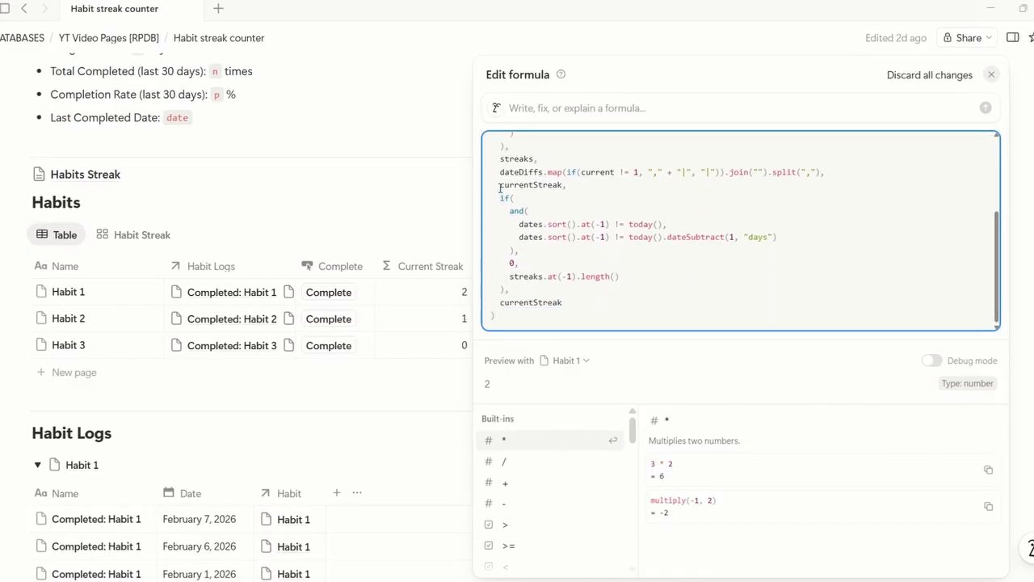
pyautogui.moveTo(500, 188); pyautogui.dragTo(577, 302)
pyautogui.press('BackSpace')
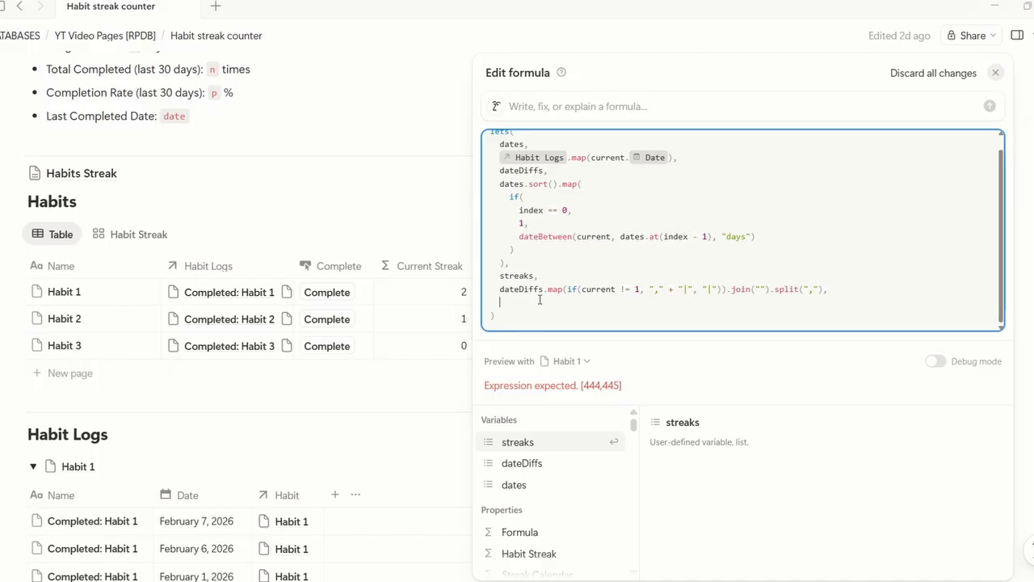
pyautogui.write('streaks')
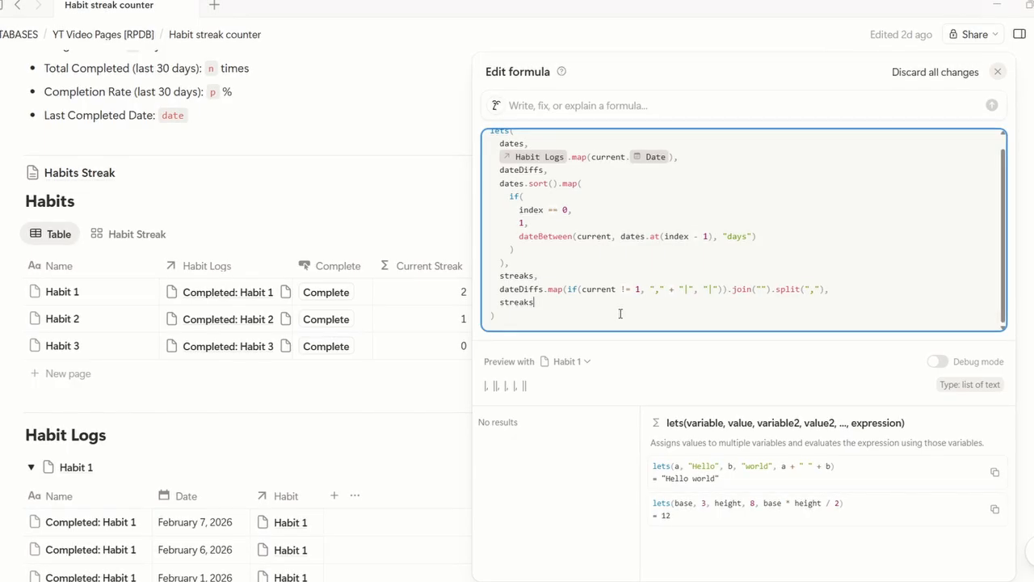
# Extend the final expression of the Longest Streak formula to streaks.map(current.length()).max(), checking the list of lengths in debug mode.
pyautogui.write('.map(current.length(')
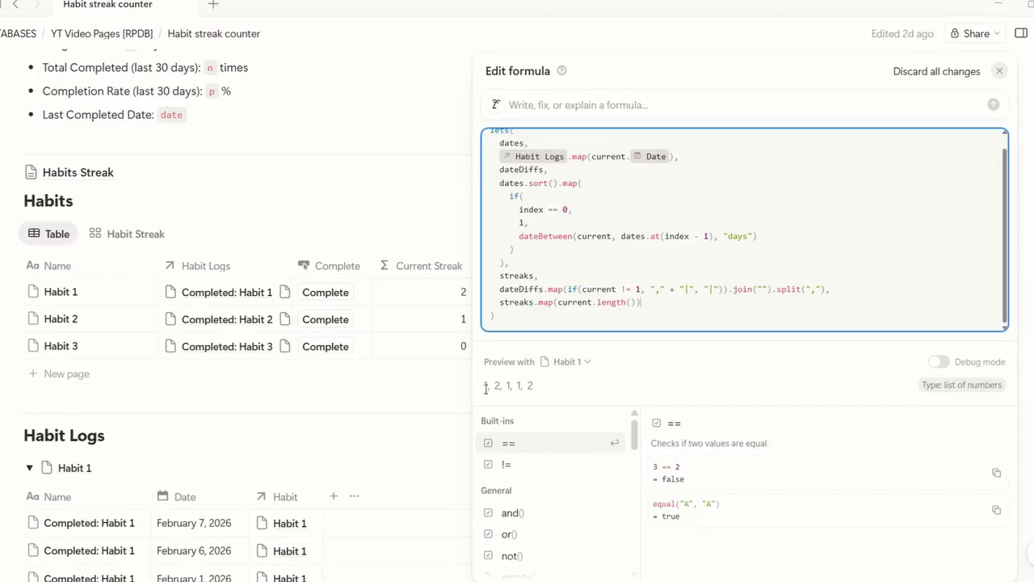
pyautogui.click(938, 362)
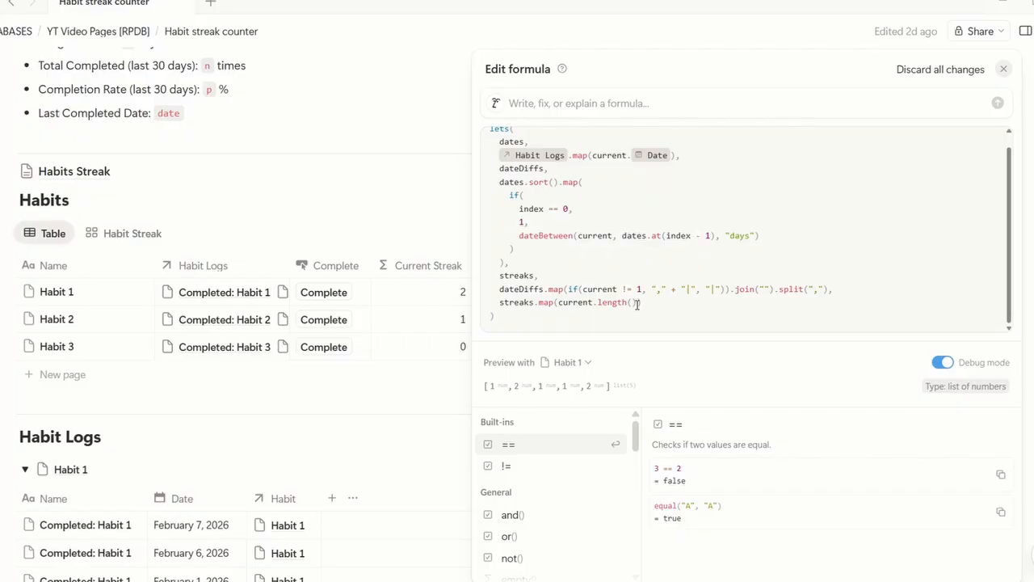
pyautogui.click(729, 302)
pyautogui.write(').max()')
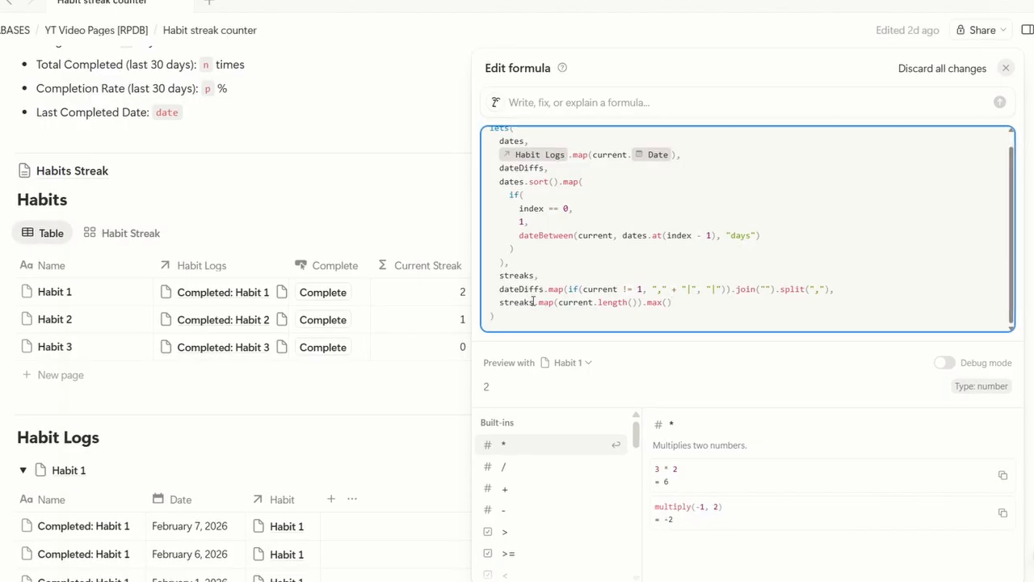
# Store streaks.map(current.length()).max() in a longestStreak variable, return longestStreak as the final expression, and save the formula.
pyautogui.moveTo(500, 302); pyautogui.dragTo(687, 301)
pyautogui.hotkey('ctrl', 'x')
pyautogui.write('longestStreak')
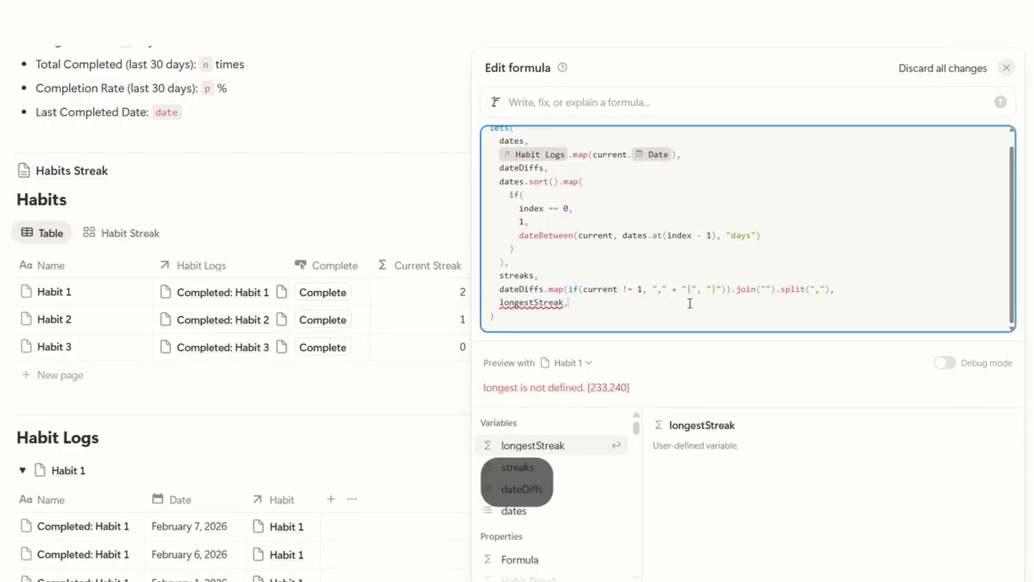
pyautogui.write(',')
pyautogui.press('Return')
pyautogui.hotkey('ctrl', 'v')
pyautogui.write(',')
pyautogui.hotkey('shift', 'Return')
pyautogui.write('longestStreak')
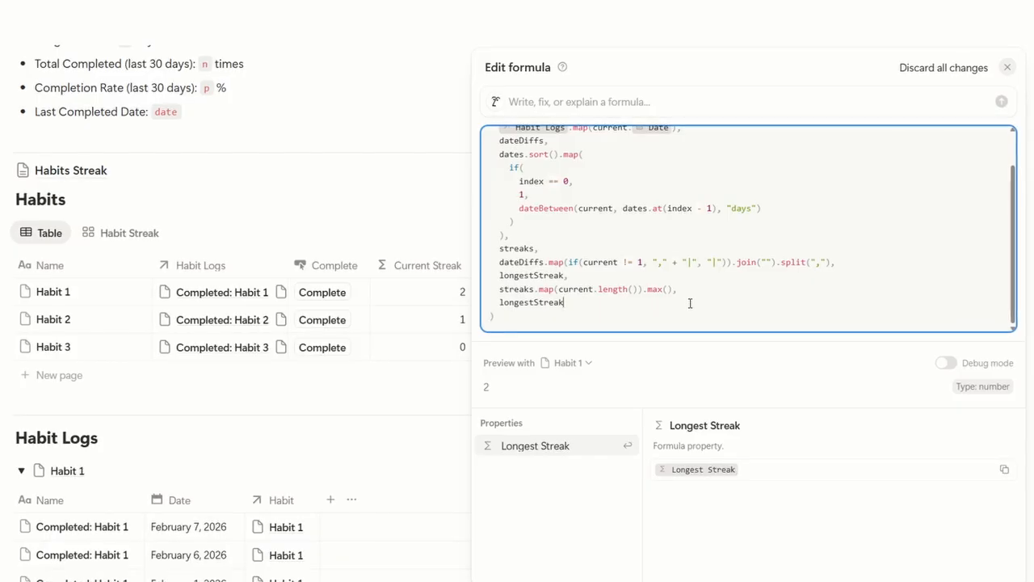
pyautogui.hotkey('ctrl', 'Return')
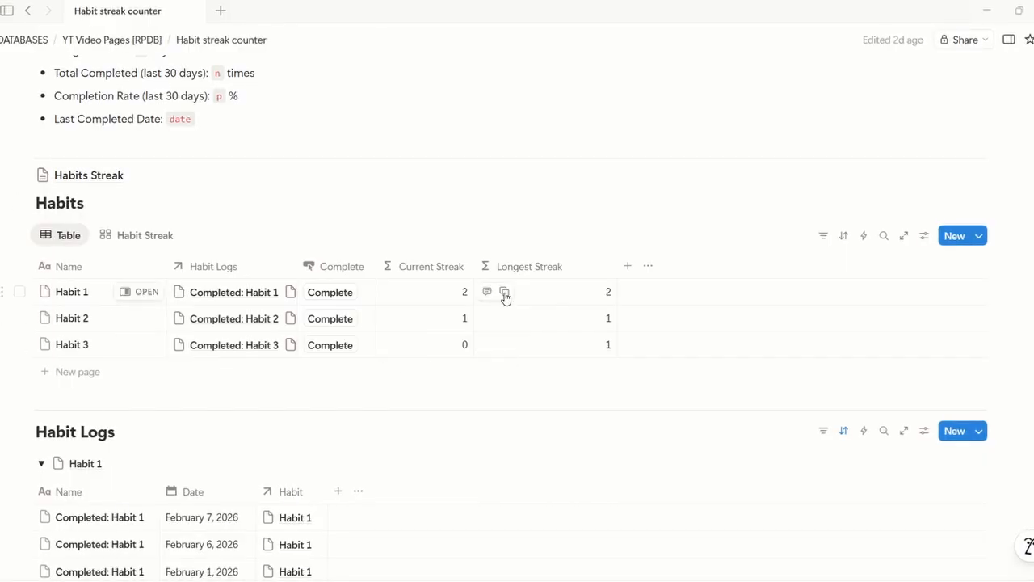
# Change the date of Habit 1's February 1, 2026 log to February 5, 2026.
pyautogui.scroll(-1, 415, 491)
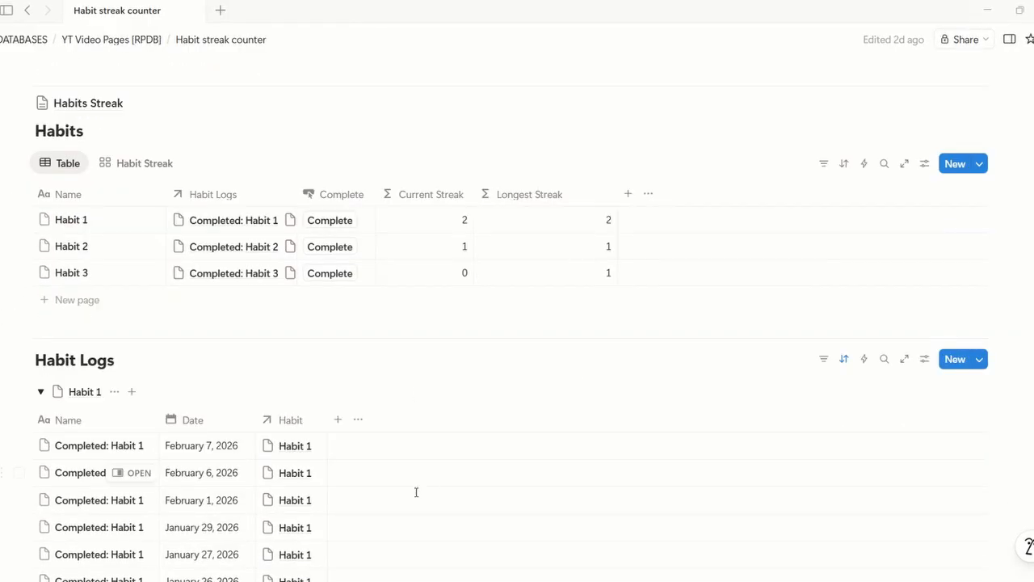
pyautogui.click(190, 503)
pyautogui.click(269, 240)
pyautogui.press('Escape')
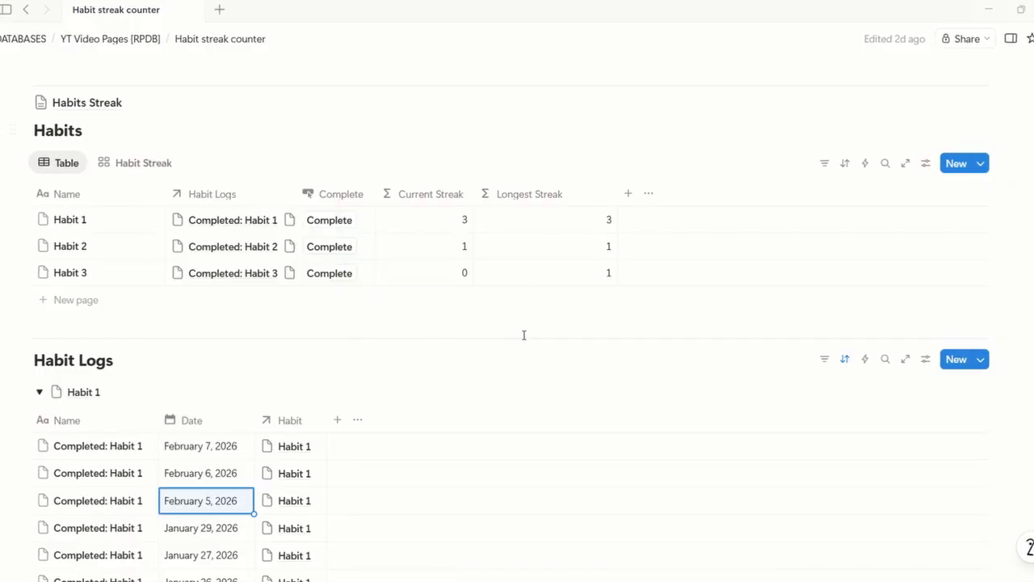
pyautogui.scroll(1, 534, 339)
pyautogui.scroll(-1, 601, 375)
pyautogui.press('Escape')
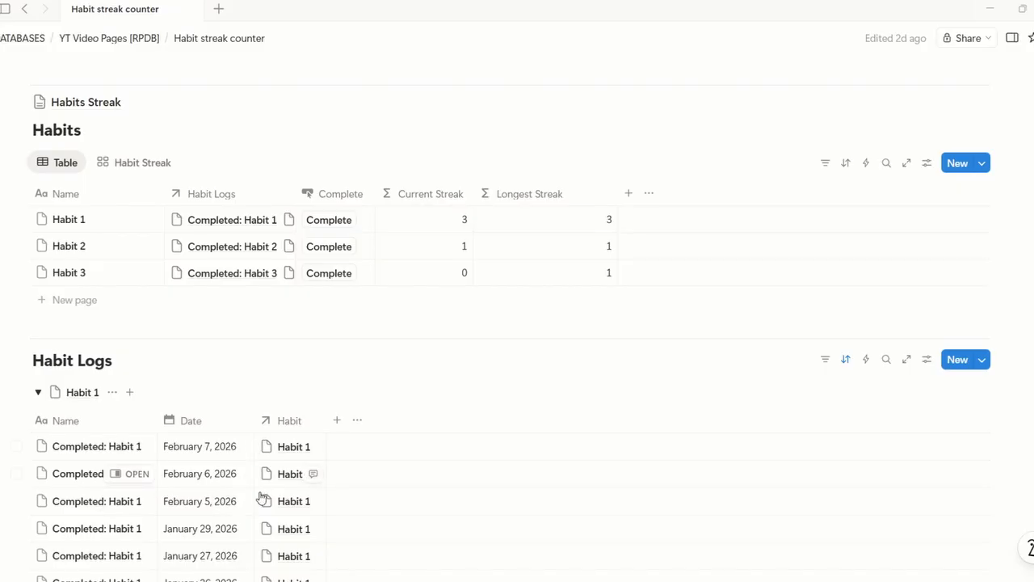
pyautogui.scroll(1, 452, 364)
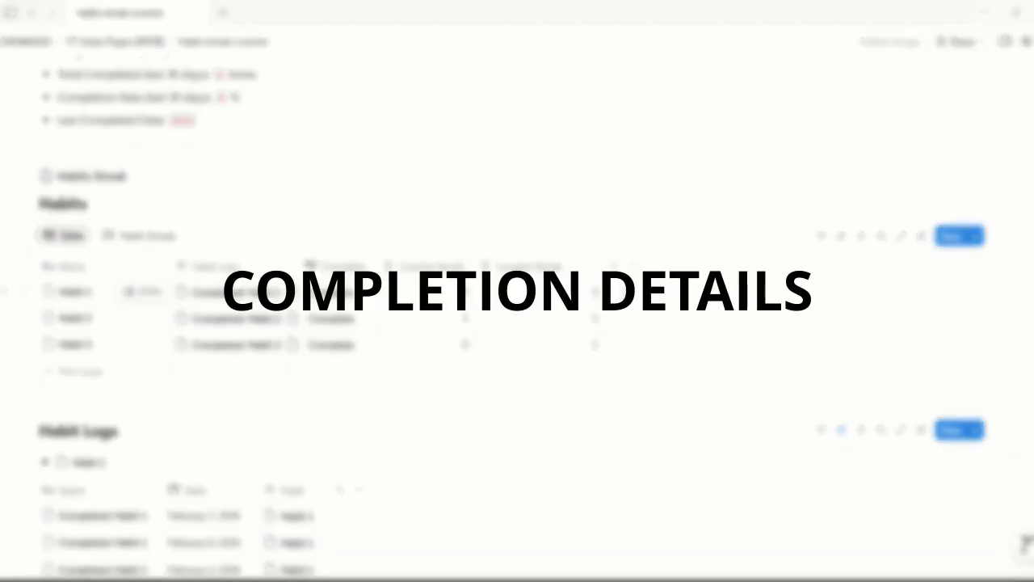
# Add a Formula property to the Habits table and name it Completion Details.
pyautogui.scroll(1, 504, 276)
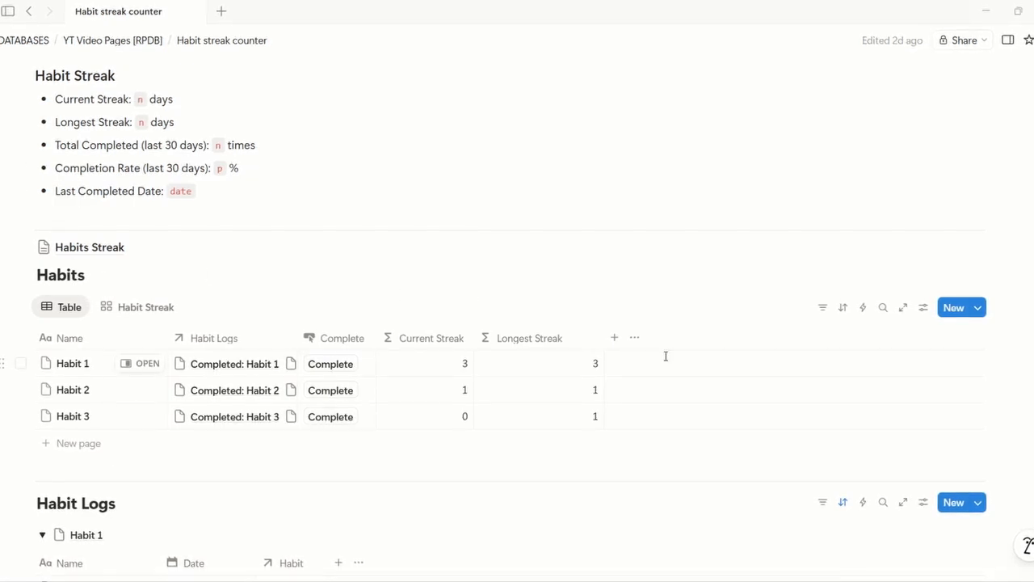
pyautogui.click(614, 338)
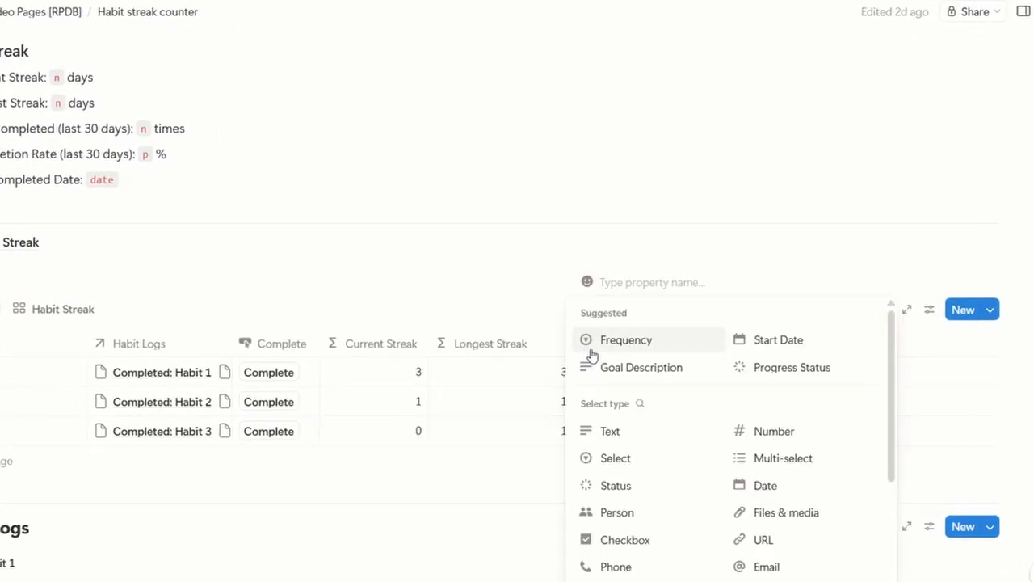
pyautogui.write('Formula')
pyautogui.press('Return')
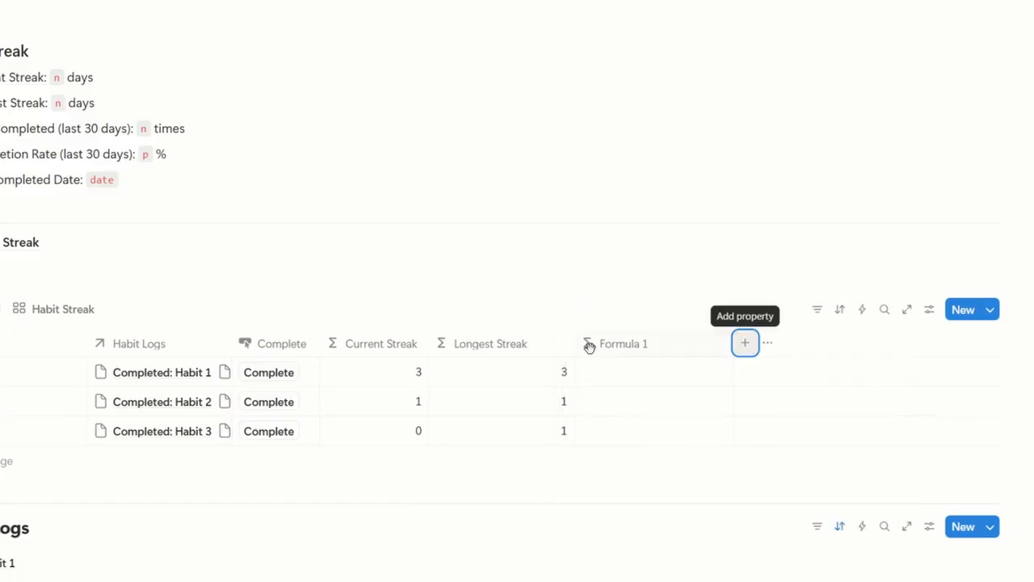
pyautogui.click(588, 345)
pyautogui.click(683, 292)
pyautogui.hotkey('ctrl', 'a')
pyautogui.write('Completion Details')
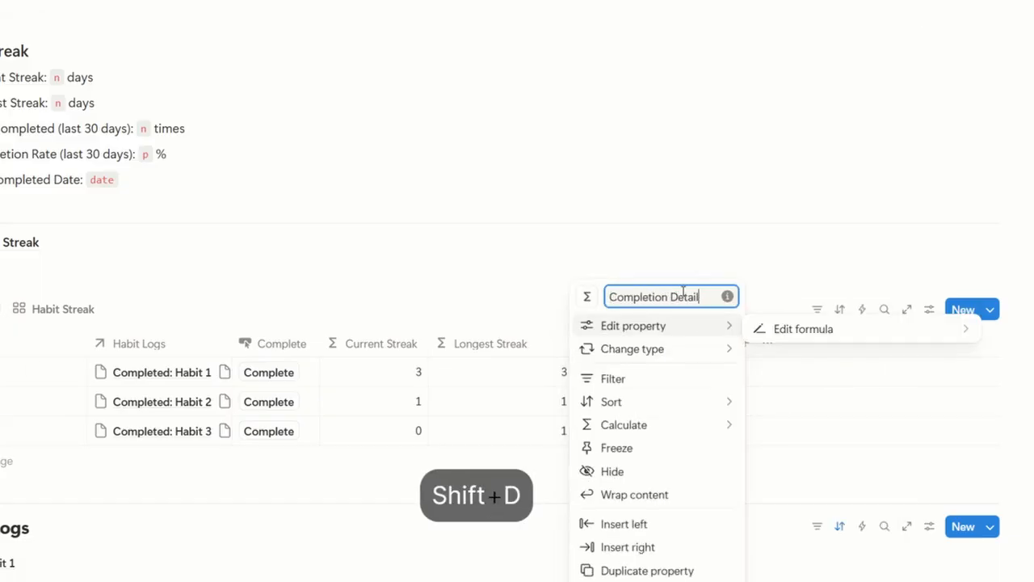
pyautogui.press('Return')
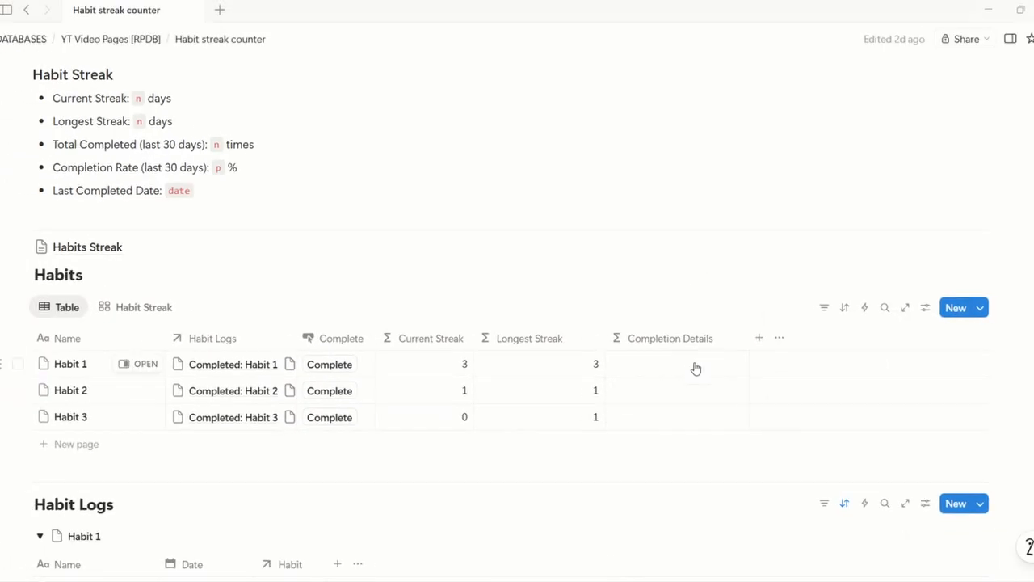
# Enter a Completion Details formula that maps Habit Logs to their dates with map(current.Date).
pyautogui.click(695, 368)
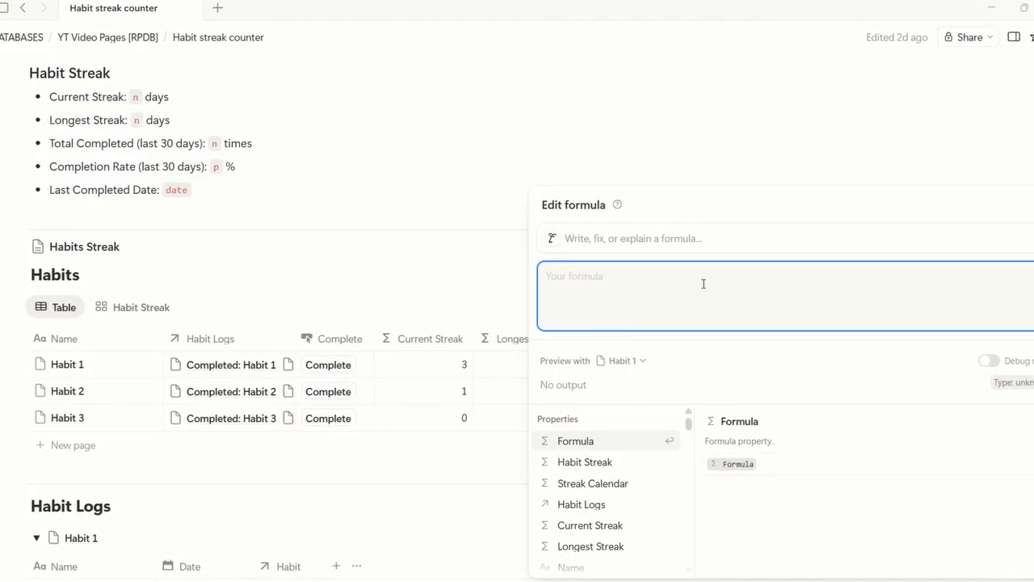
pyautogui.write('Habit Logs.map(current')
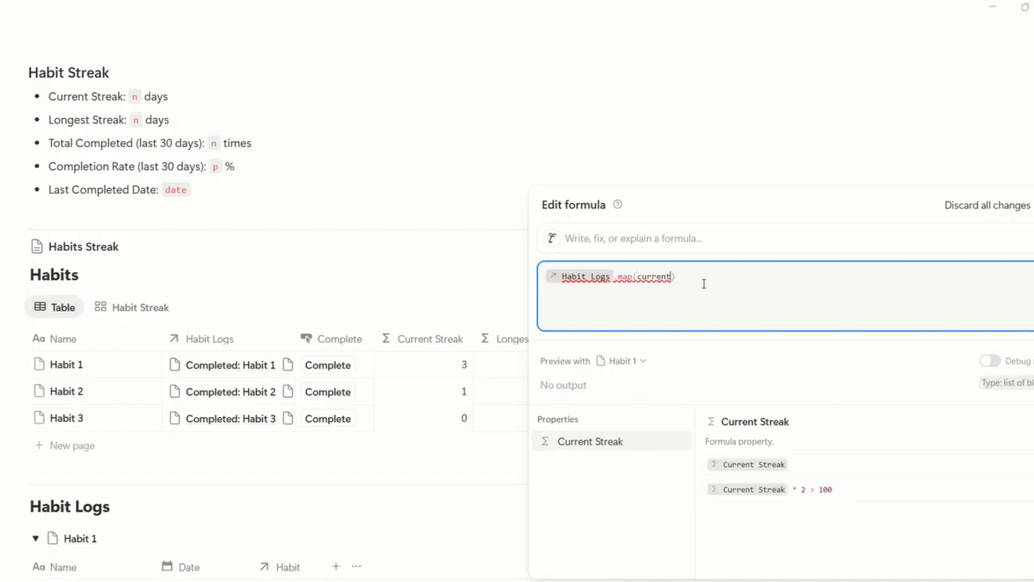
pyautogui.write('.Date')
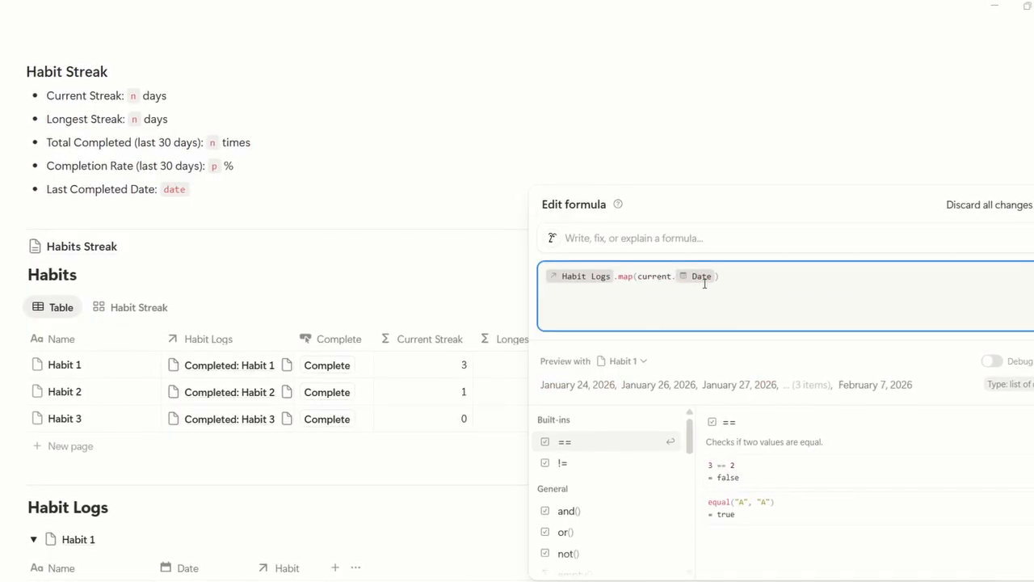
# Wrap the Habit Logs date mapping in a lets() function as the value of a dates variable.
pyautogui.click(552, 283)
pyautogui.hotkey('ctrl', 'a')
pyautogui.press('BackSpace')
pyautogui.write('lets')
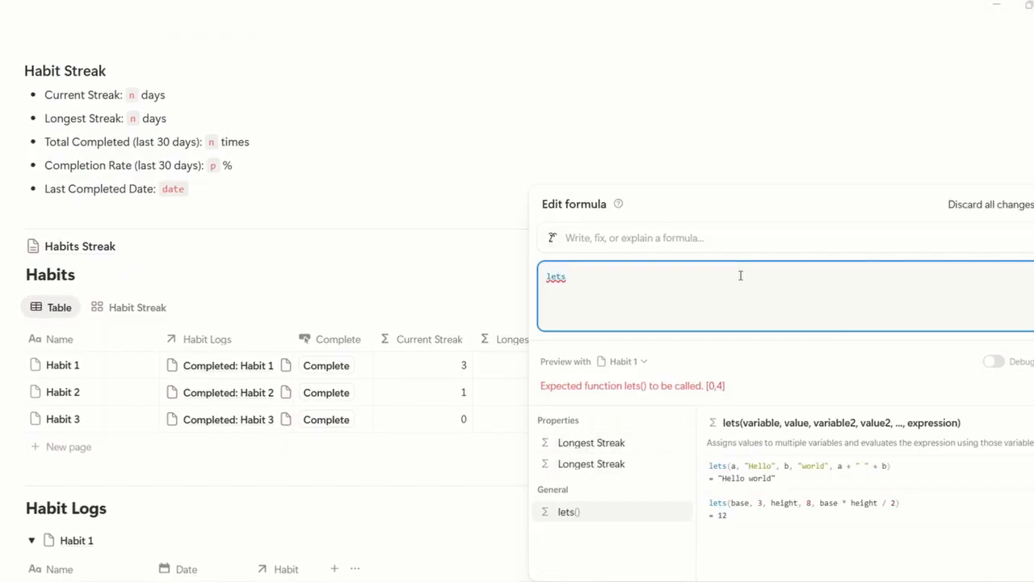
pyautogui.write('(')
pyautogui.hotkey('shift', 'Return')
pyautogui.hotkey('shift', 'Return')
pyautogui.write('dates,')
pyautogui.hotkey('shift', 'Return')
pyautogui.hotkey('ctrl', 'v')
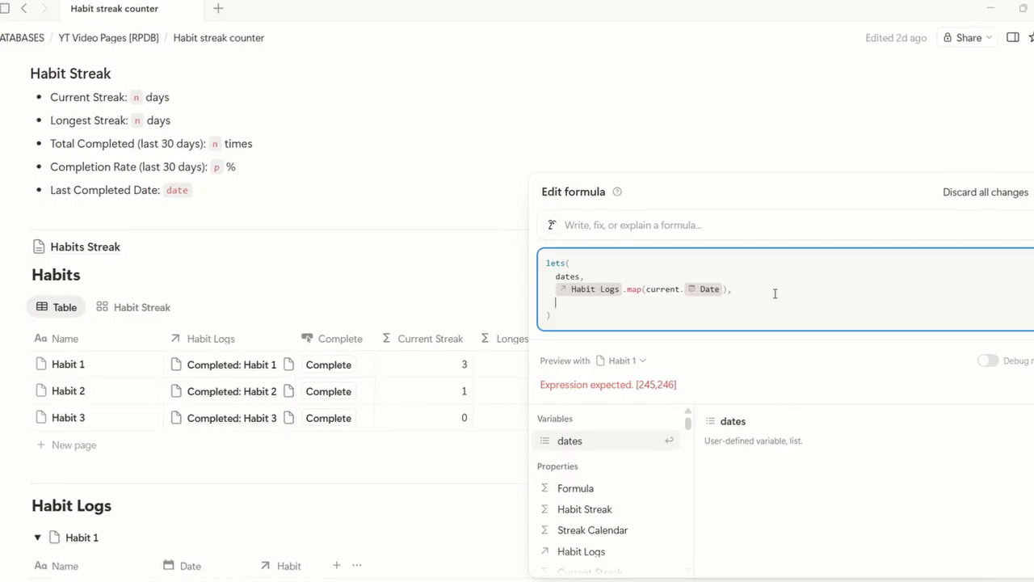
# Add the final expression dates.filter(current > today().dateSubtract(30, "days")).length() to count completions from the last 30 days.
pyautogui.write('dates.filter(')
pyautogui.write('current > ')
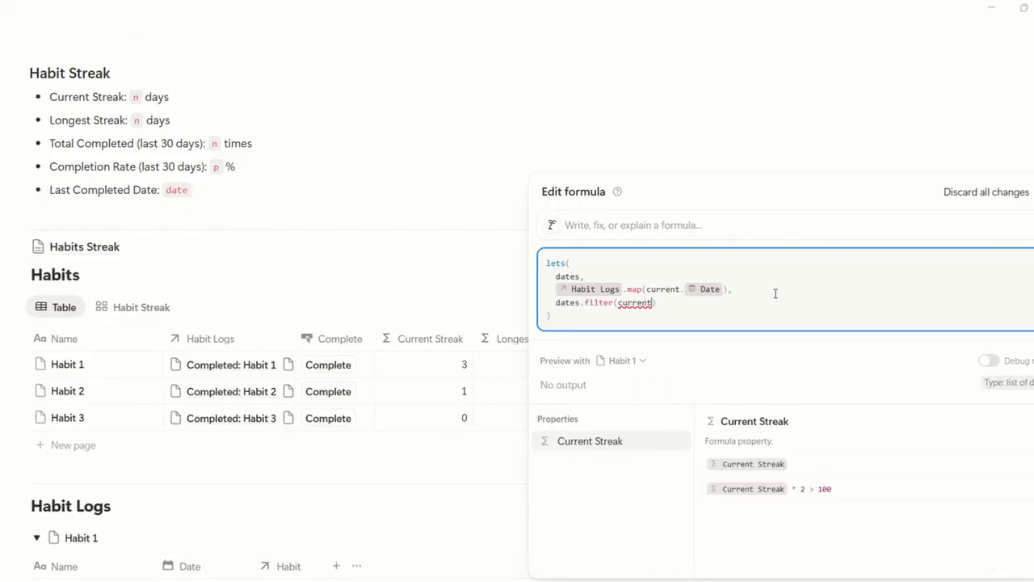
pyautogui.write('today().dateSubtract(30, ')
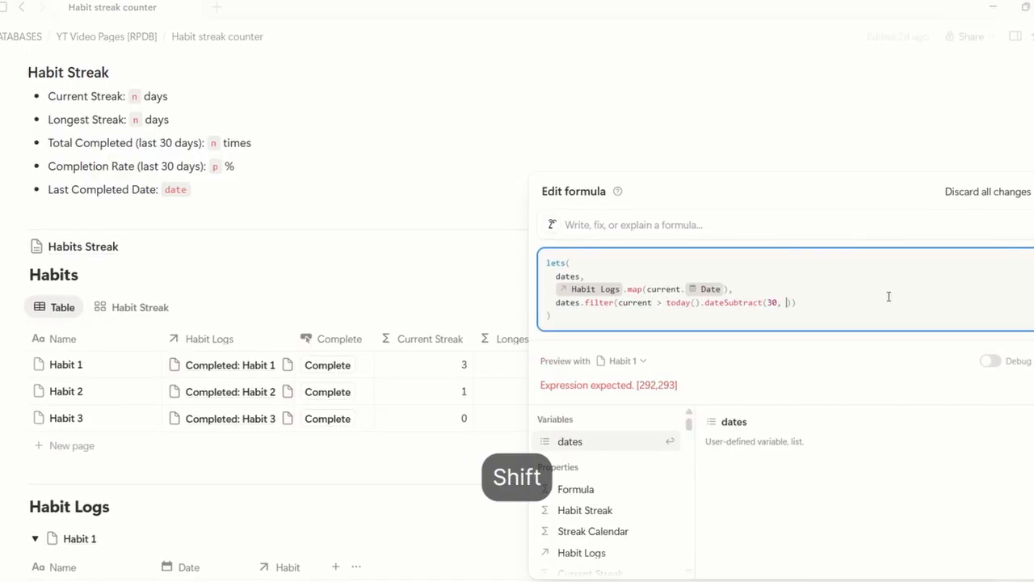
pyautogui.write('"days"')
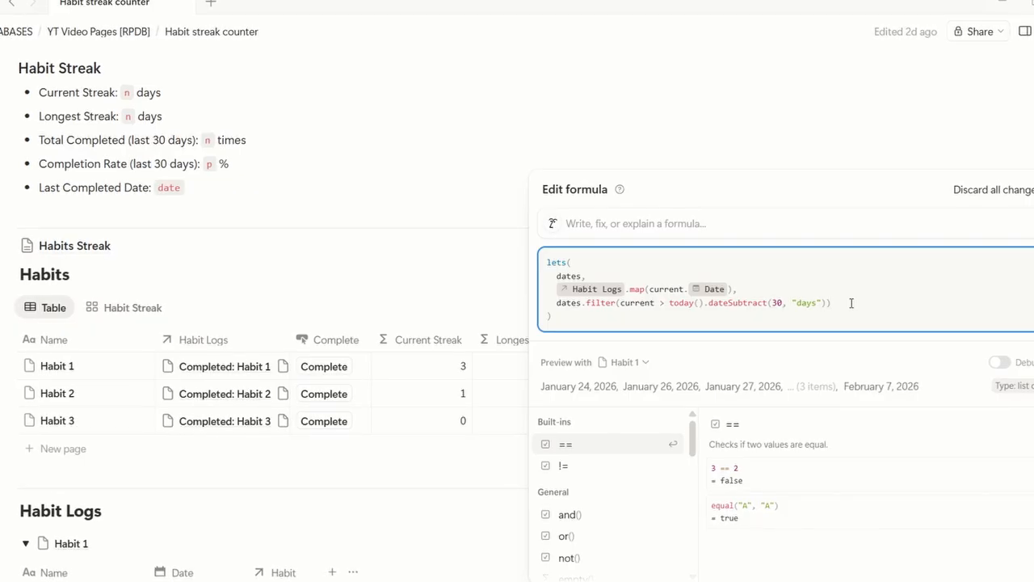
pyautogui.write('.length()')
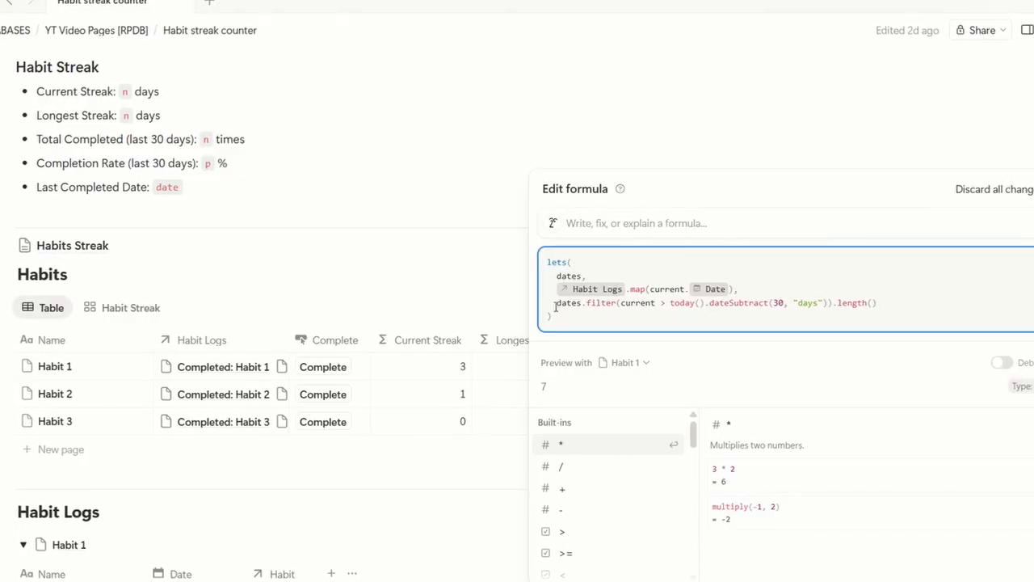
# Store the 30-day count expression in a totalCompleted variable, return totalCompleted, and save the Completion Details formula.
pyautogui.moveTo(557, 311); pyautogui.dragTo(895, 298)
pyautogui.write('totalCompleted,')
pyautogui.hotkey('shift', 'Return')
pyautogui.write('dates.filter(current > today().dateSubtract(30, "days")).length()')
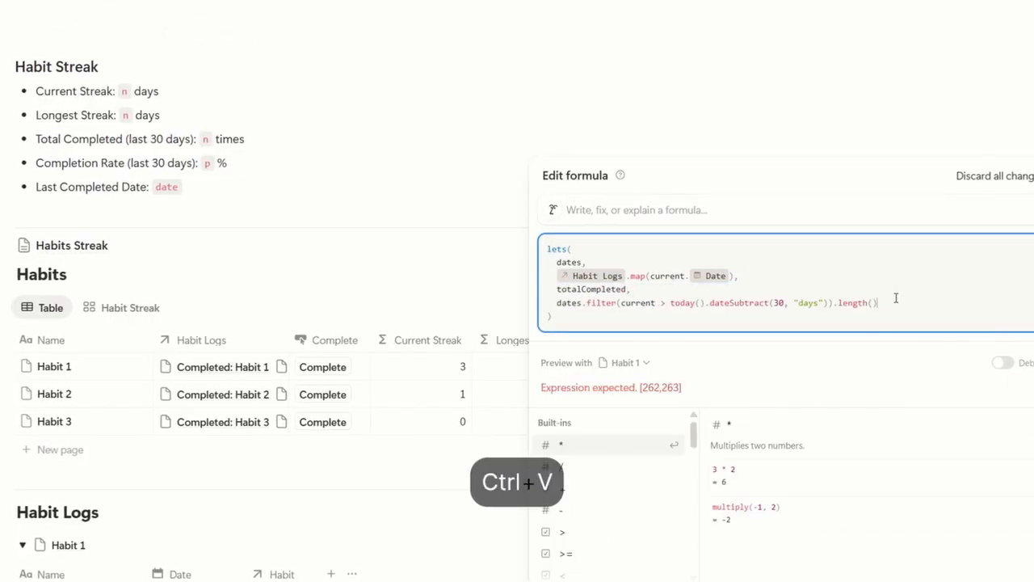
pyautogui.write(',')
pyautogui.hotkey('shift', 'Return')
pyautogui.write('totalCompleted')
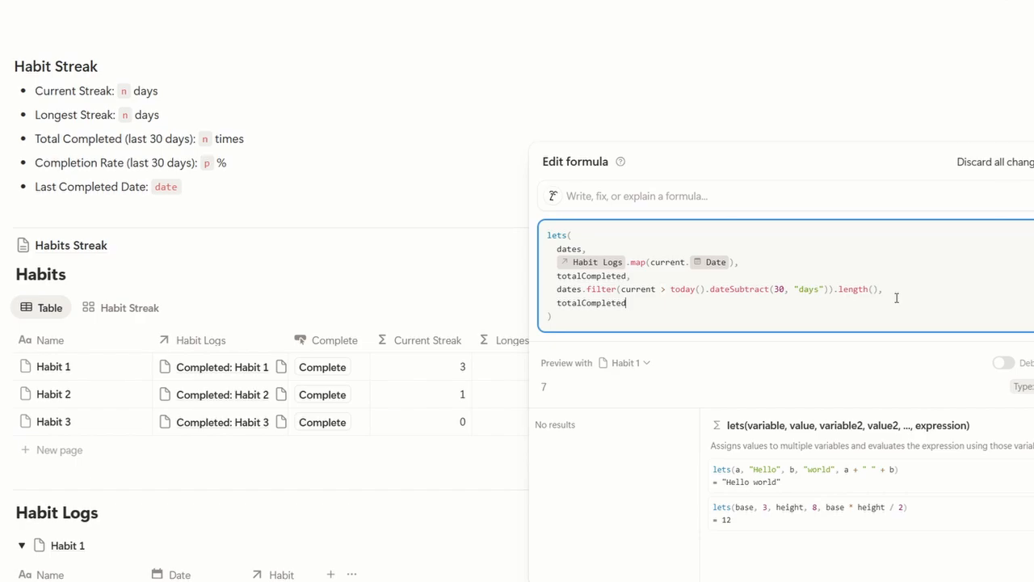
pyautogui.hotkey('ctrl', 'Return')
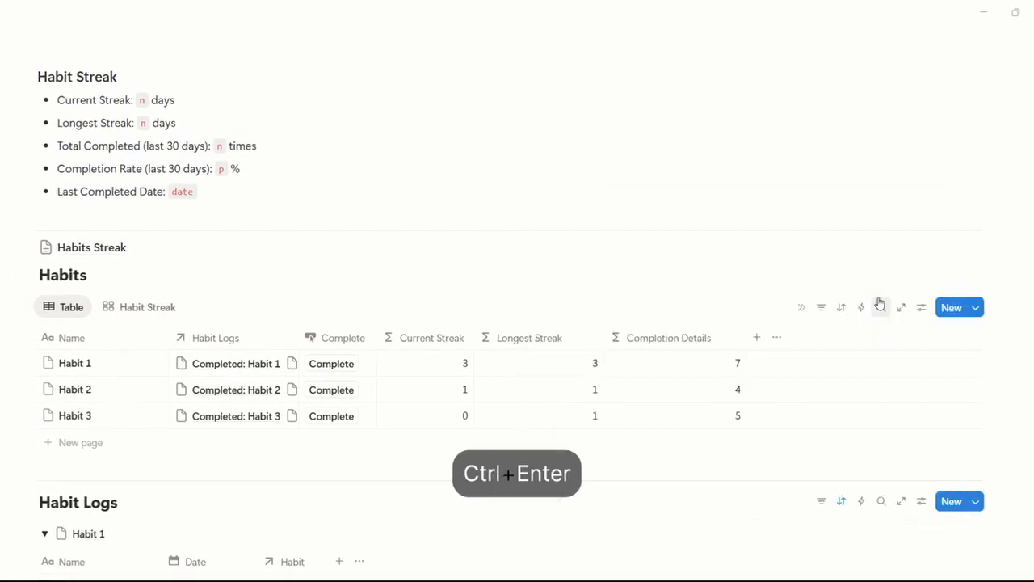
# Change the date of Habit 1's oldest log to January 5, 2026 and check the Completion Details counts against the logs.
pyautogui.scroll(-2, 990, 278)
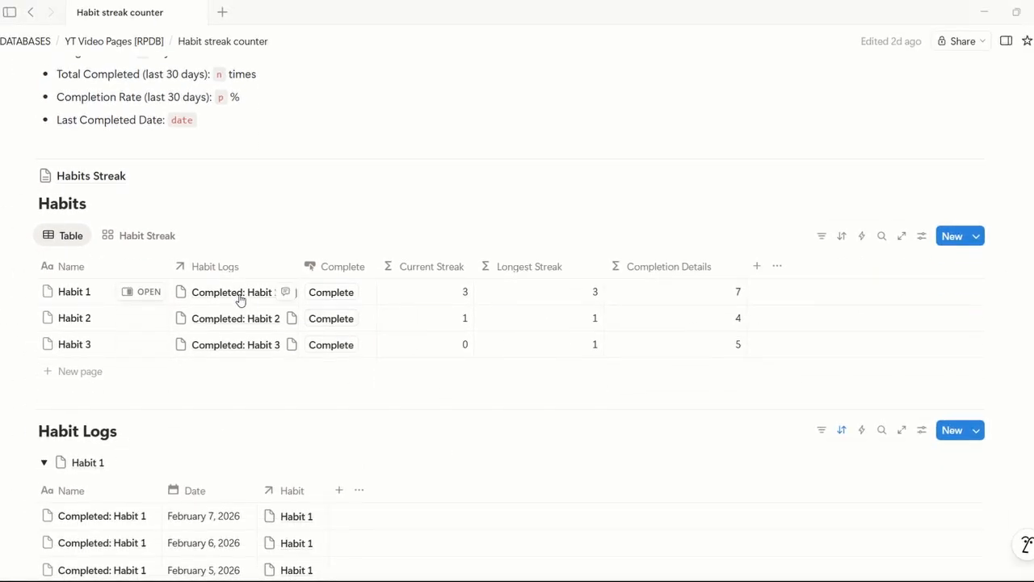
pyautogui.scroll(-5, 397, 393)
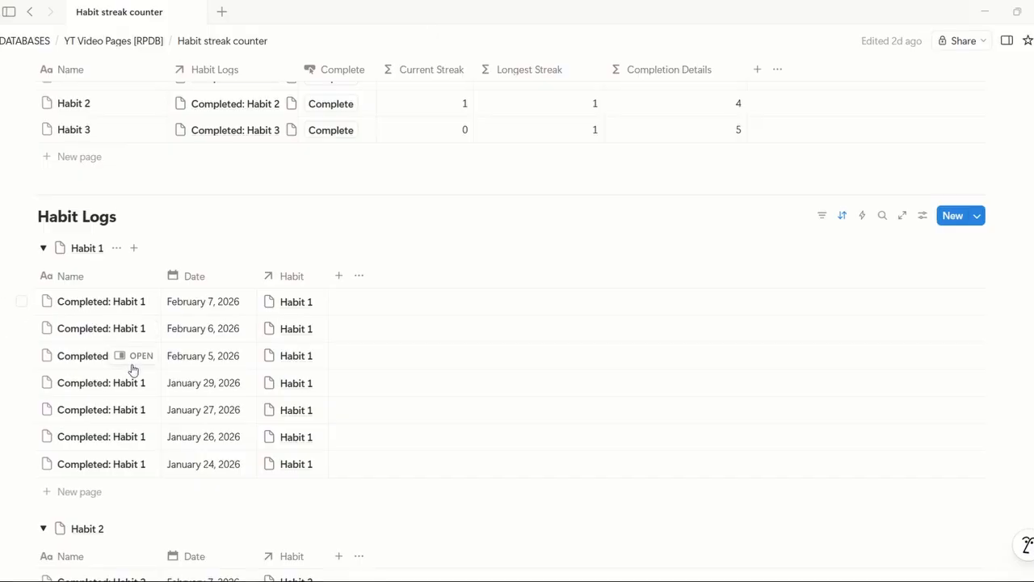
pyautogui.scroll(1, 819, 298)
pyautogui.scroll(3, 819, 299)
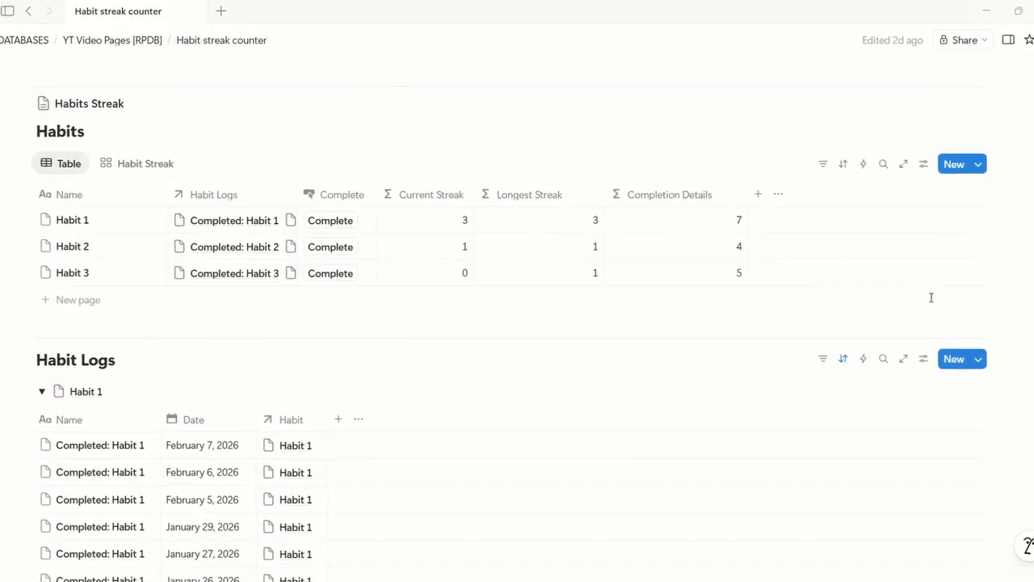
pyautogui.scroll(-2, 790, 321)
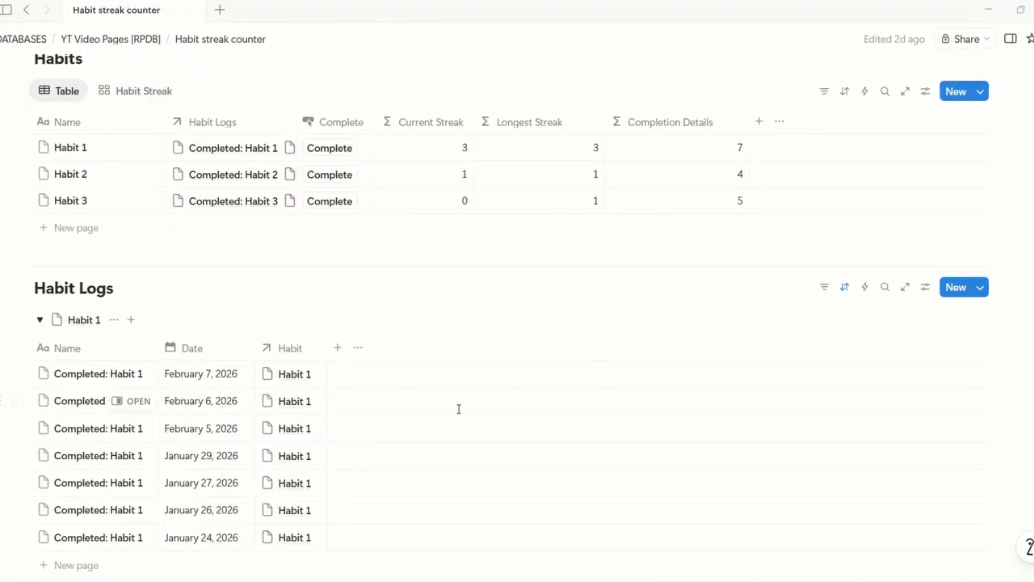
pyautogui.click(199, 539)
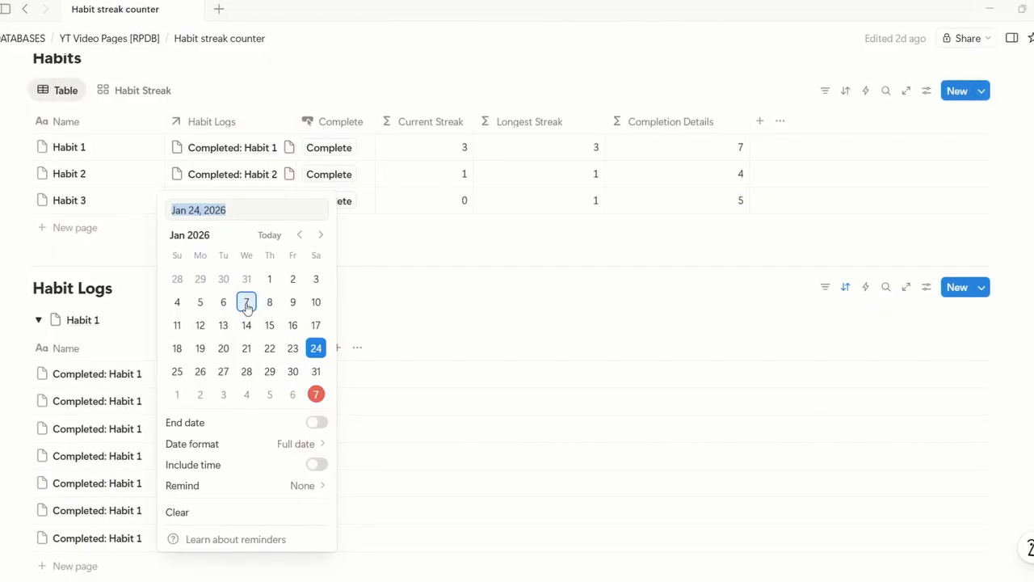
pyautogui.click(201, 302)
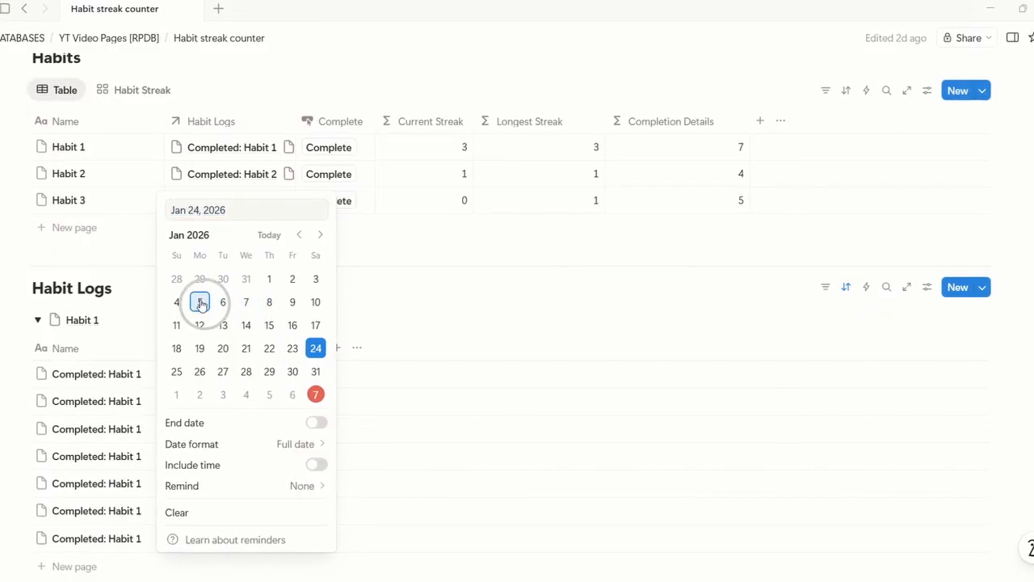
pyautogui.press('Escape')
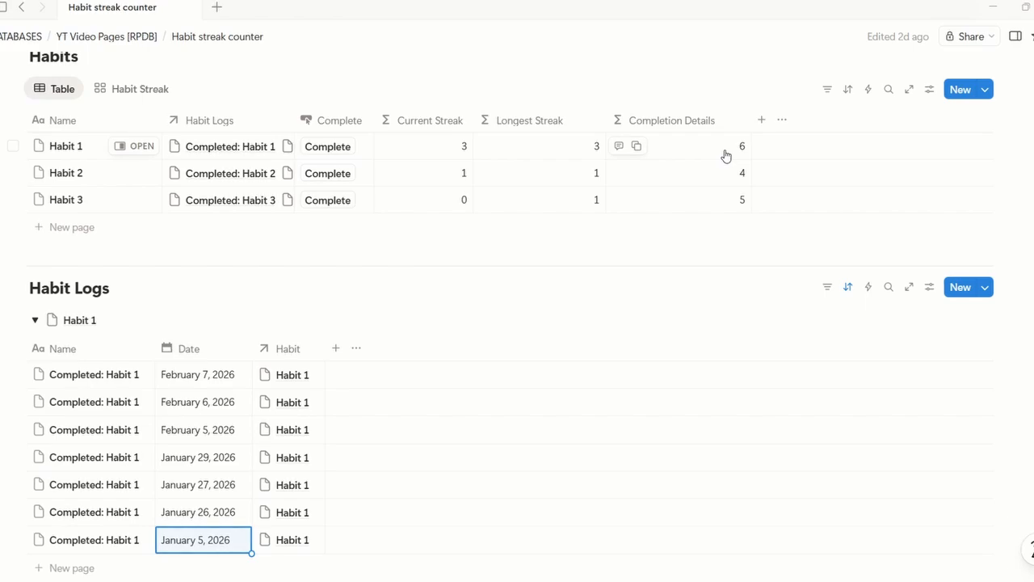
pyautogui.scroll(2, 727, 158)
pyautogui.scroll(-5, 998, 299)
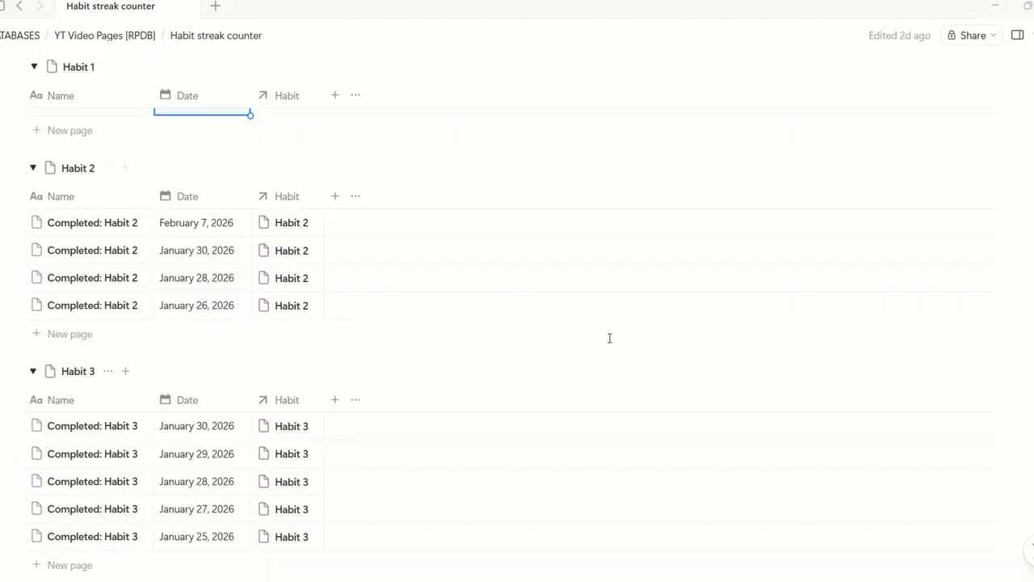
# Reopen the Completion Details formula and replace its returned totalCompleted with a nested lets() function.
pyautogui.scroll(6, 969, 315)
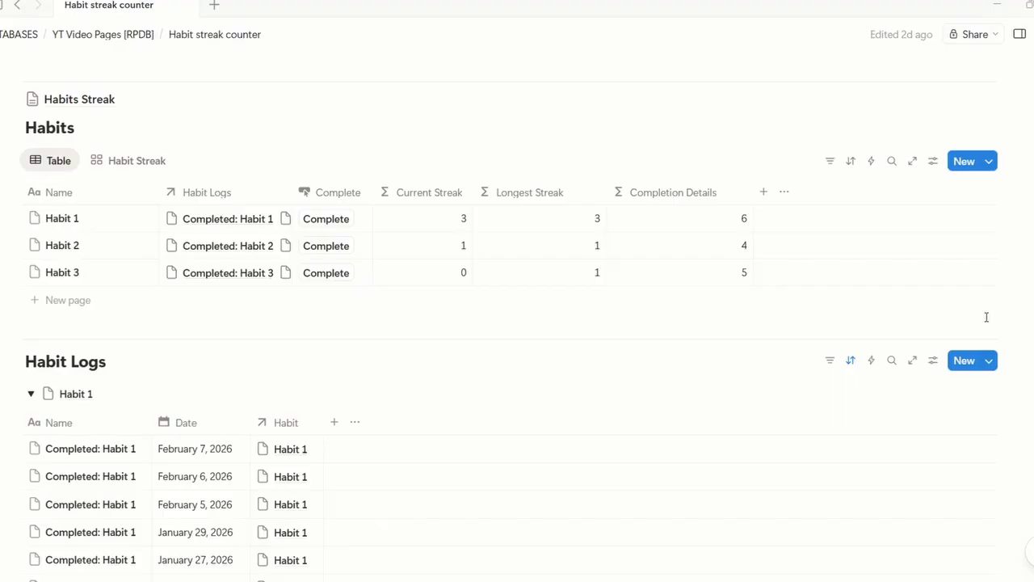
pyautogui.scroll(1, 985, 318)
pyautogui.click(729, 301)
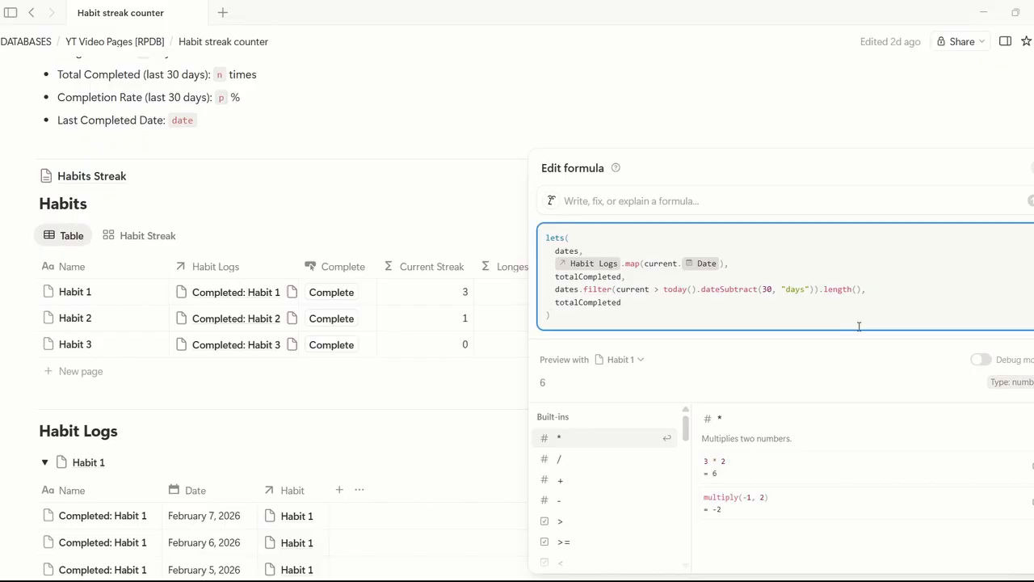
pyautogui.click(916, 303)
pyautogui.hotkey('ctrl', 'BackSpace')
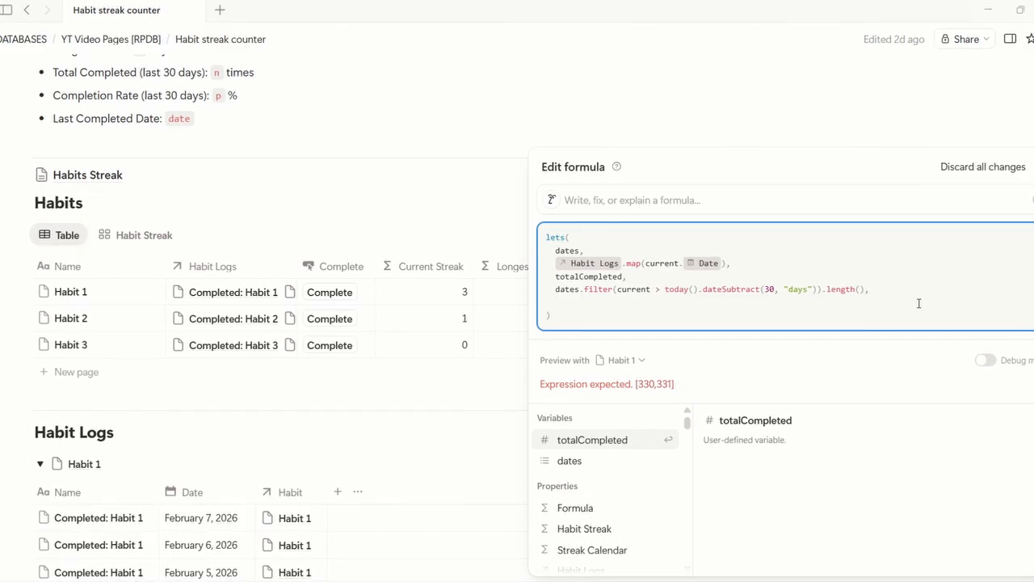
pyautogui.write('lets(     ')
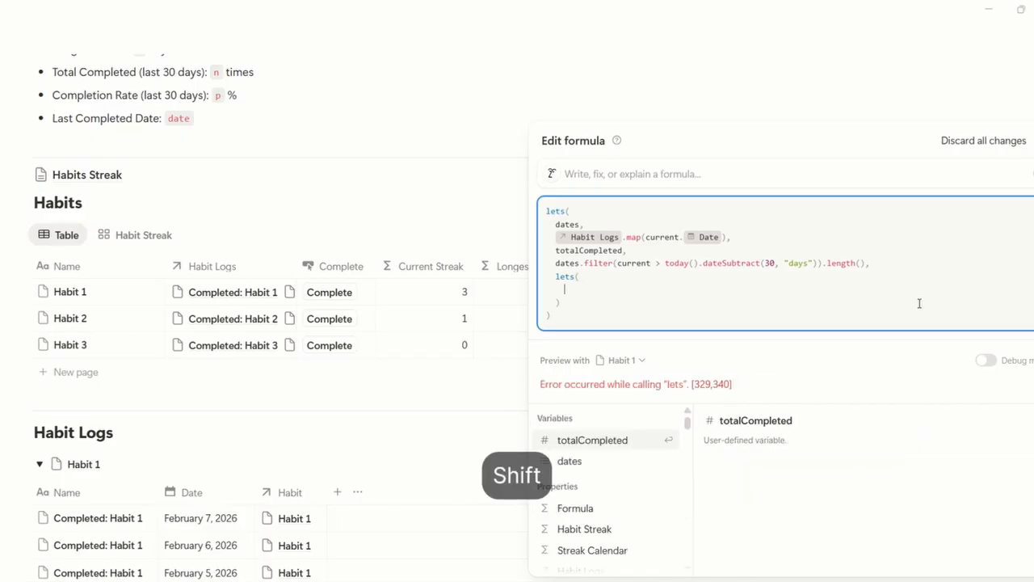
# Lay out the nested lets() with empty completed and total variables and completed / total as its result.
pyautogui.write('completed,')
pyautogui.press('Return')
pyautogui.write(',')
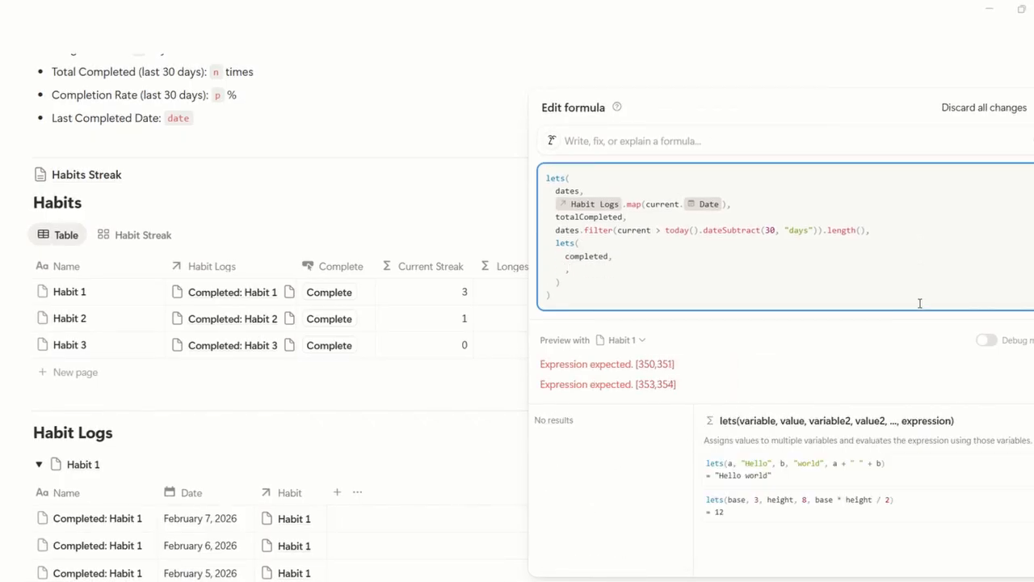
pyautogui.hotkey('shift', 'Return')
pyautogui.write('total,')
pyautogui.hotkey('shift', 'Return')
pyautogui.write(',')
pyautogui.hotkey('shift', 'Return')
pyautogui.write('complete')
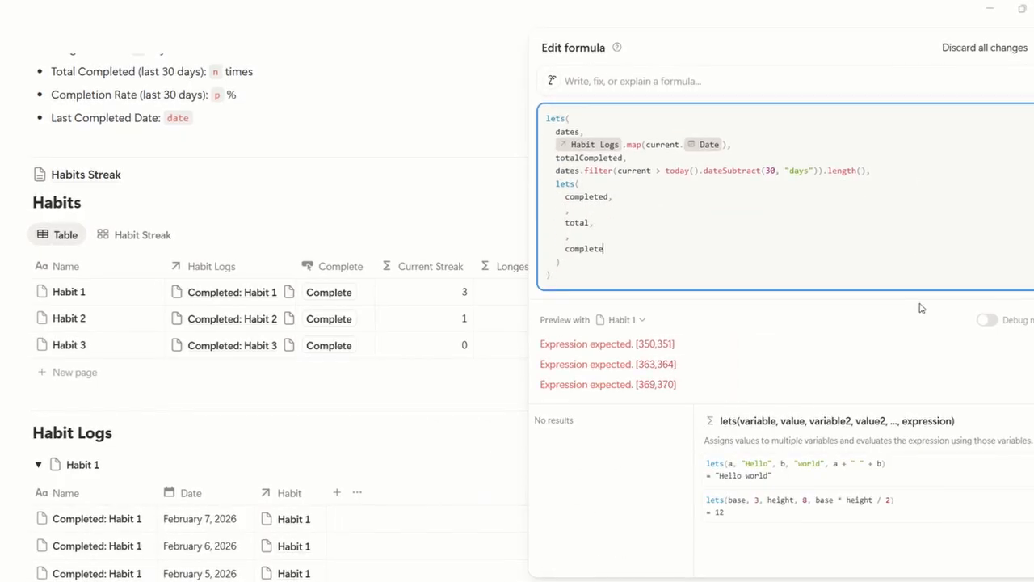
pyautogui.write('d / total')
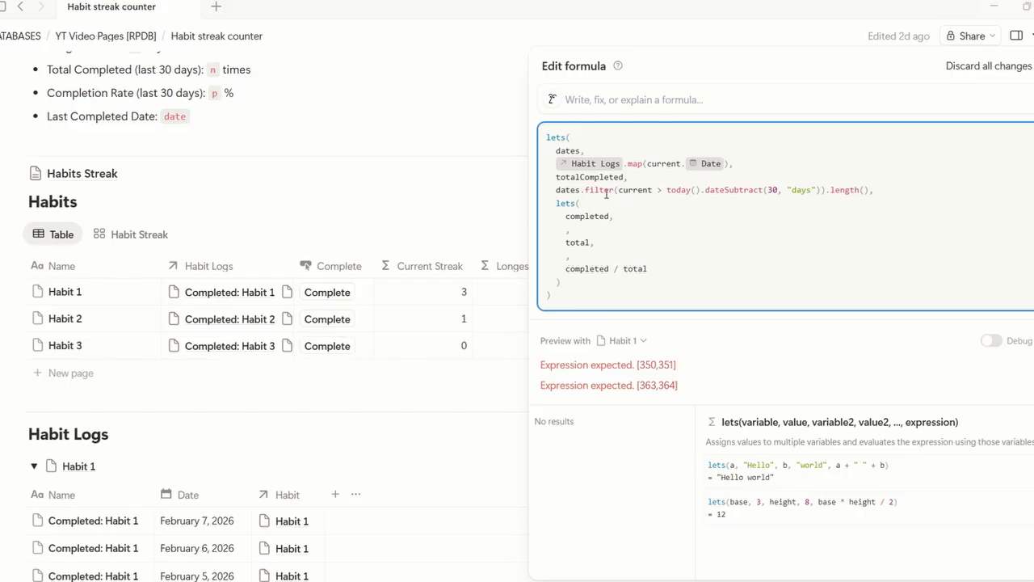
# Assign totalCompleted to the completed variable and 30 to the total variable.
pyautogui.click(567, 233)
pyautogui.write('tot')
pyautogui.press('Return')
pyautogui.write(',')
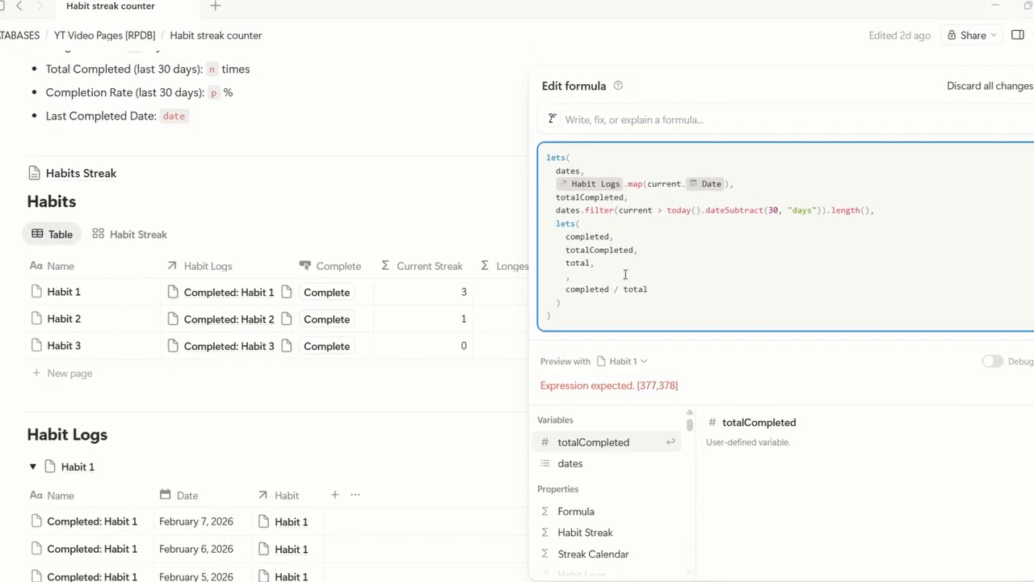
pyautogui.click(570, 276)
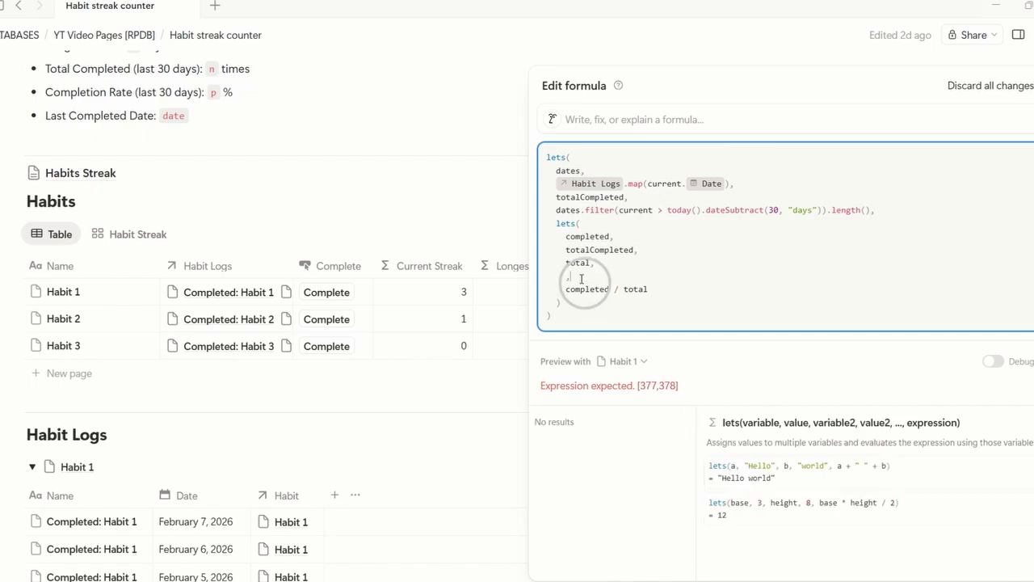
pyautogui.write('30')
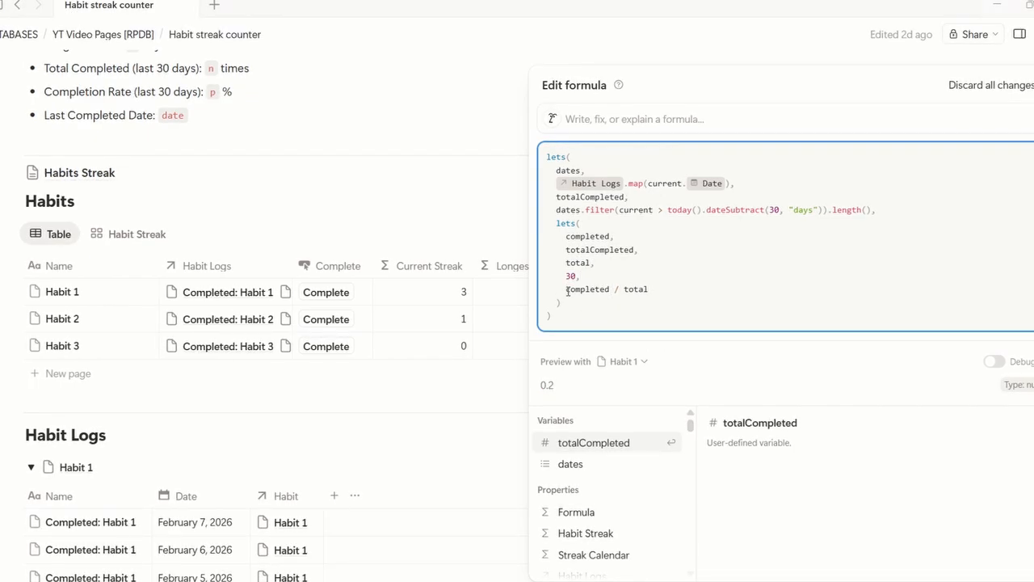
# Turn the result expression into a rounded percentage: round((completed / total) * 100).
pyautogui.moveTo(567, 289); pyautogui.dragTo(662, 291)
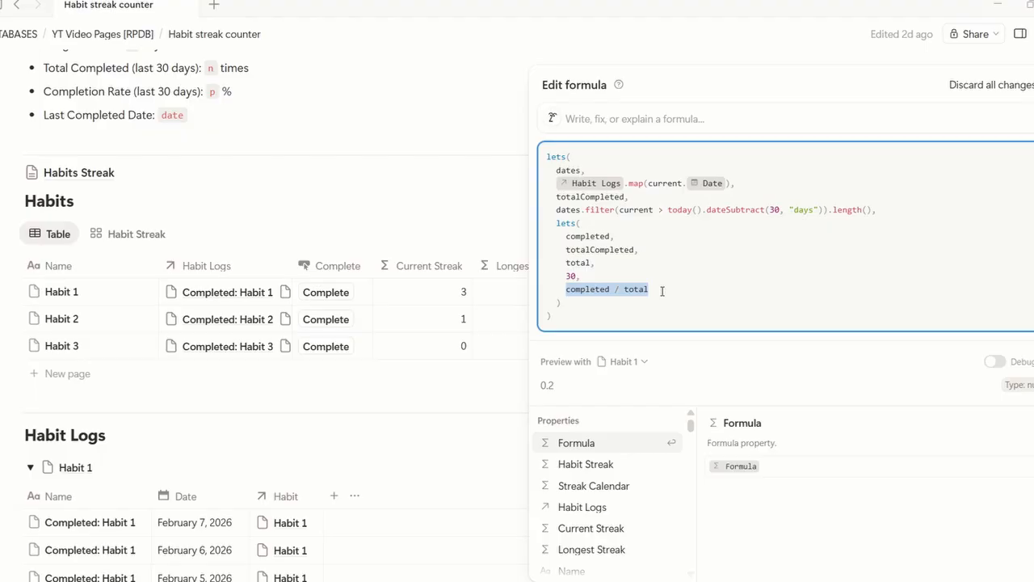
pyautogui.hotkey('ctrl', 'x')
pyautogui.write('(')
pyautogui.hotkey('ctrl', 'v')
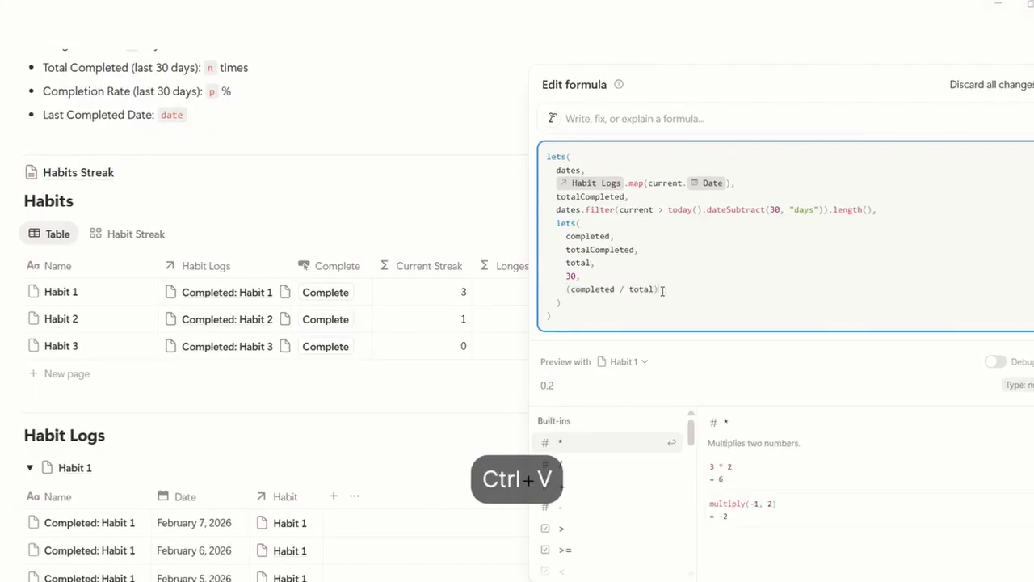
pyautogui.write(') * 100')
pyautogui.moveTo(567, 290); pyautogui.dragTo(688, 291)
pyautogui.hotkey('ctrl', 'x')
pyautogui.write('round(')
pyautogui.hotkey('ctrl', 'v')
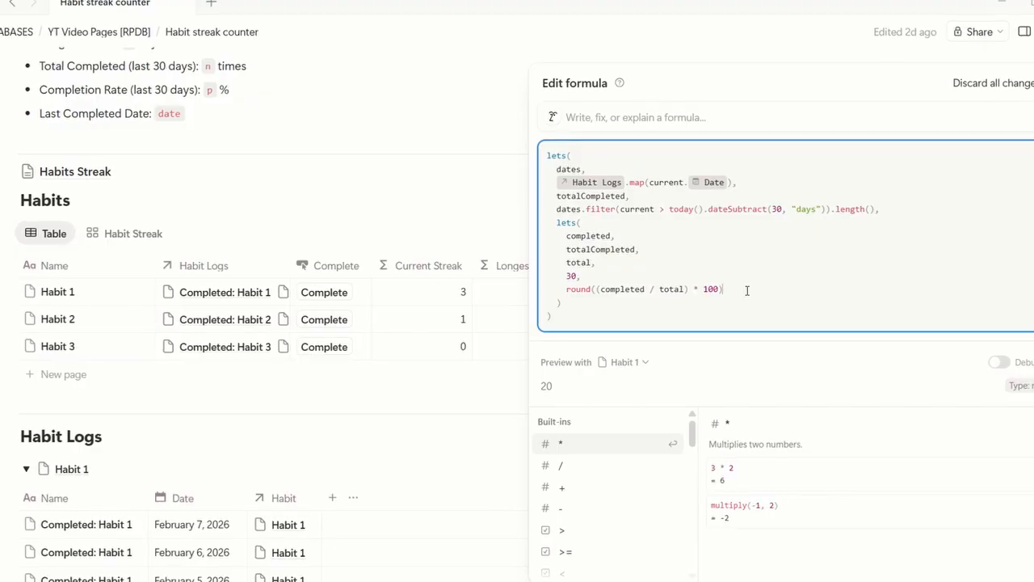
# Replace the total value 30 with an if() whose condition is dates.sort().at(0) > today().dateSubtract(30, "days").
pyautogui.click(611, 269)
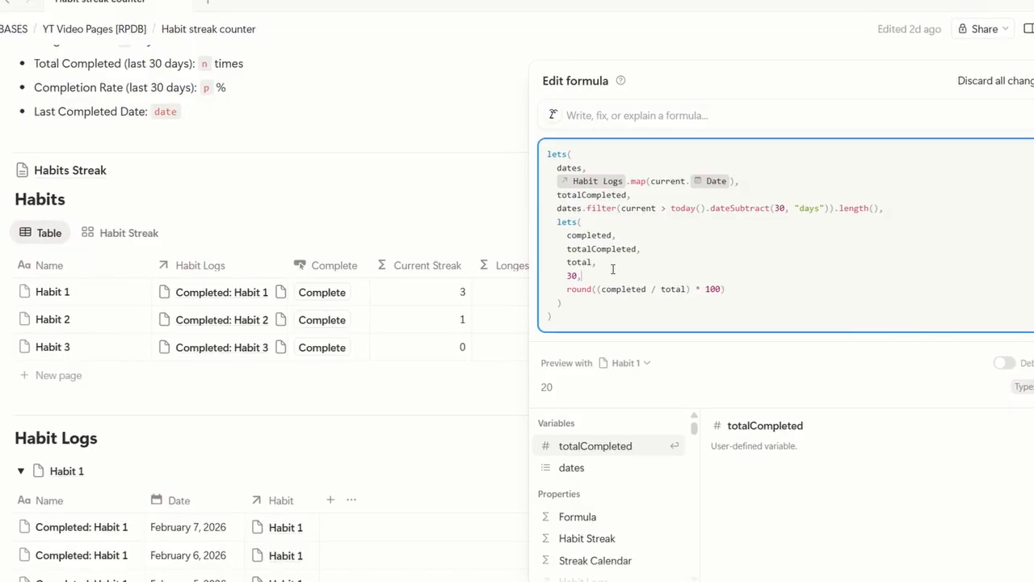
pyautogui.press('Left')
pyautogui.press('BackSpace')
pyautogui.press('BackSpace')
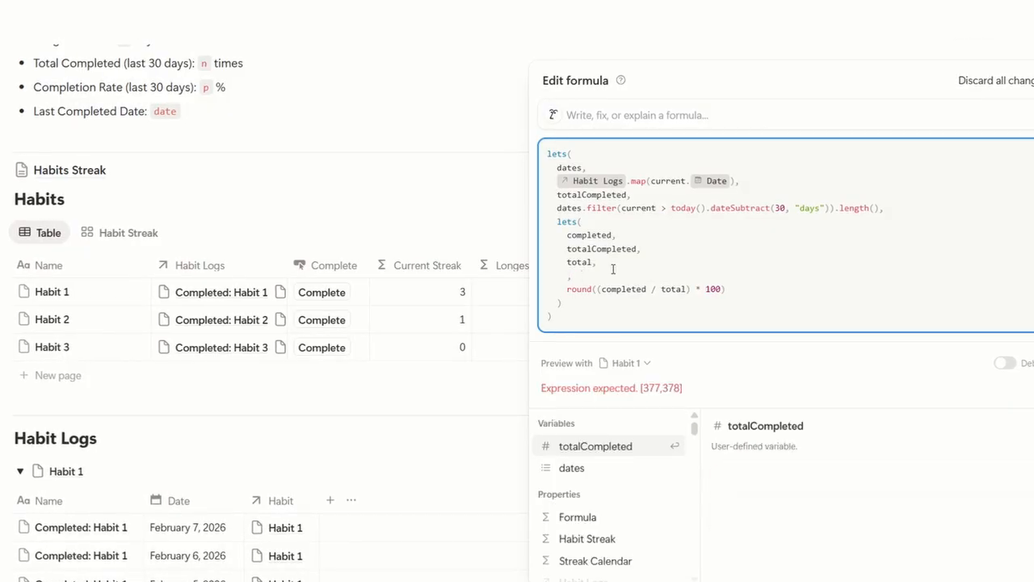
pyautogui.write('if(')
pyautogui.hotkey('shift', 'Return')
pyautogui.write('dates.sort().at(0) >')
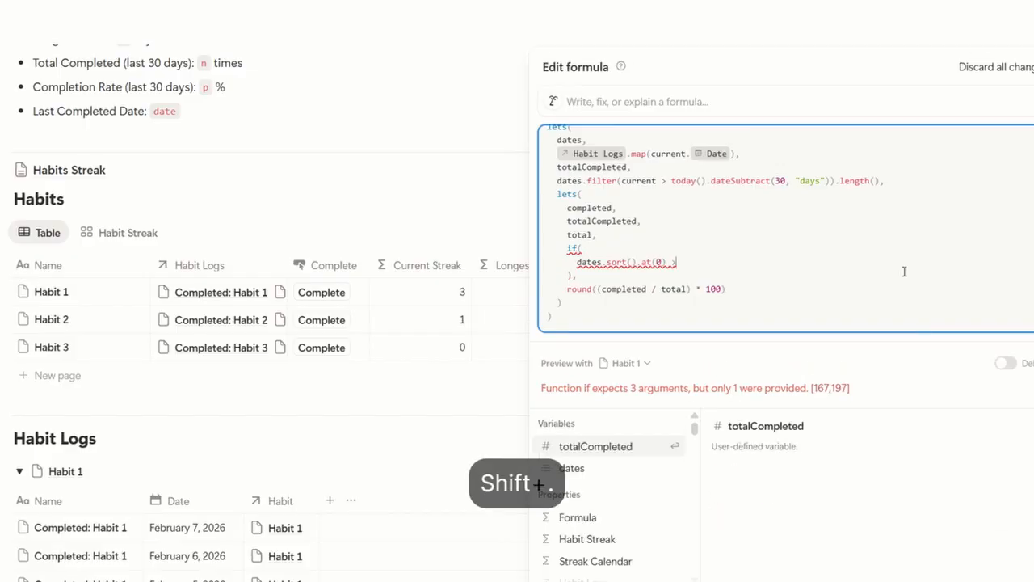
pyautogui.write(' today().dateSubtract(30, "days"),')
pyautogui.hotkey('shift', 'Return')
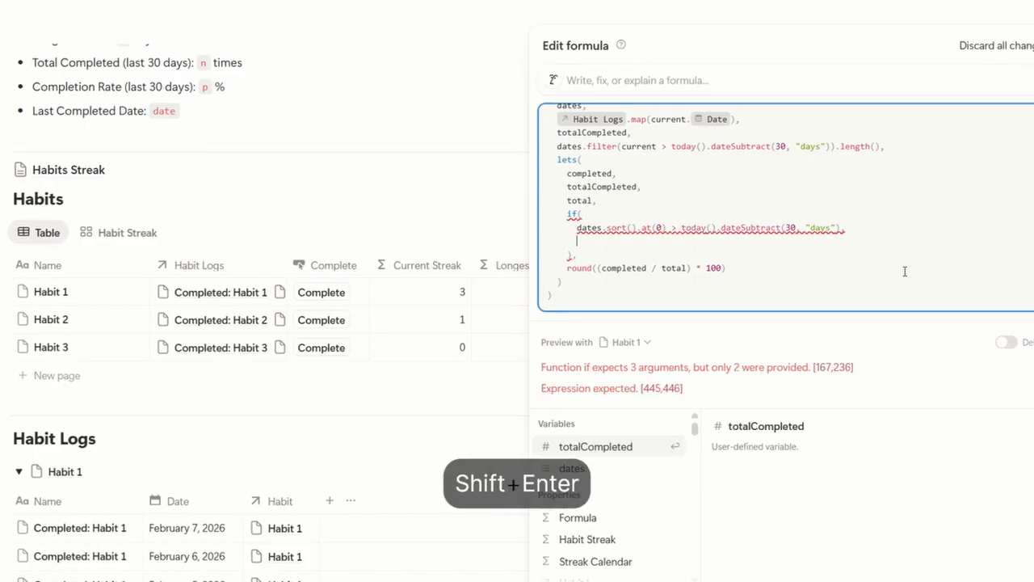
# Give the if() dateBetween(today(), dates.sort().at(0), "days") as its true result and 30 as its false result.
pyautogui.write('dateBetween(today(), ')
pyautogui.write('dates.sort().at(0), ')
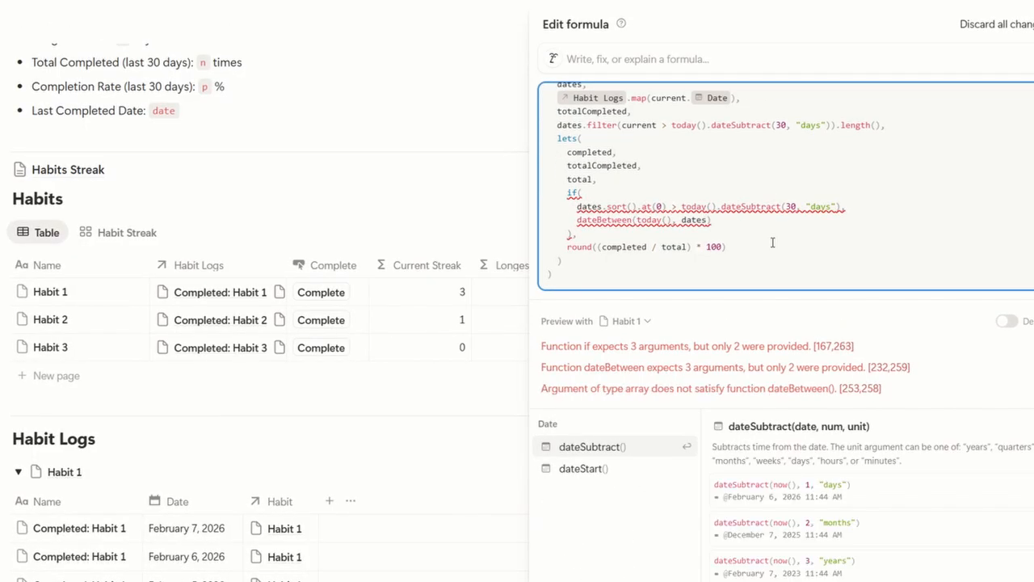
pyautogui.write('"days"),')
pyautogui.hotkey('shift', 'Return')
pyautogui.write('30')
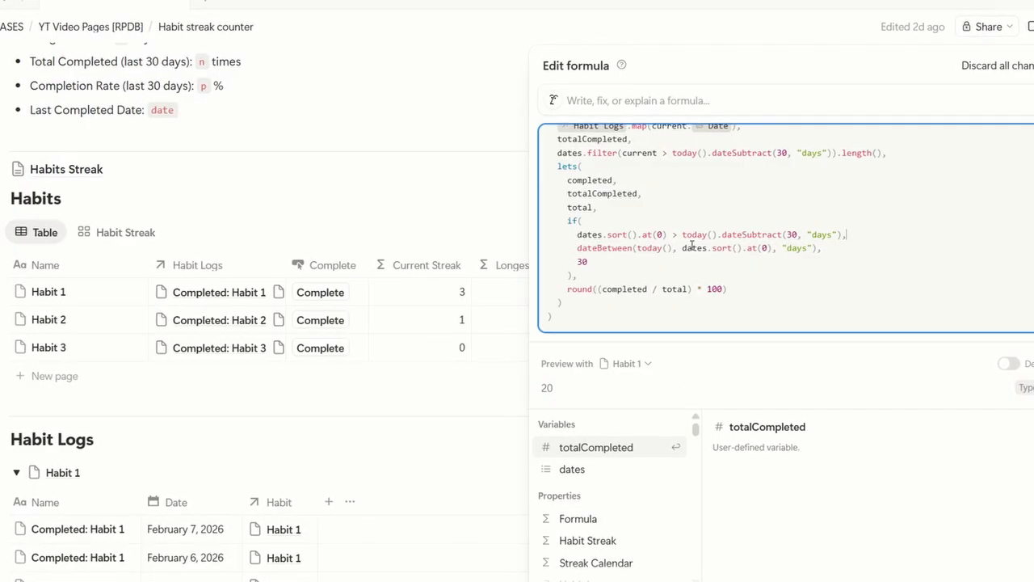
pyautogui.click(838, 254)
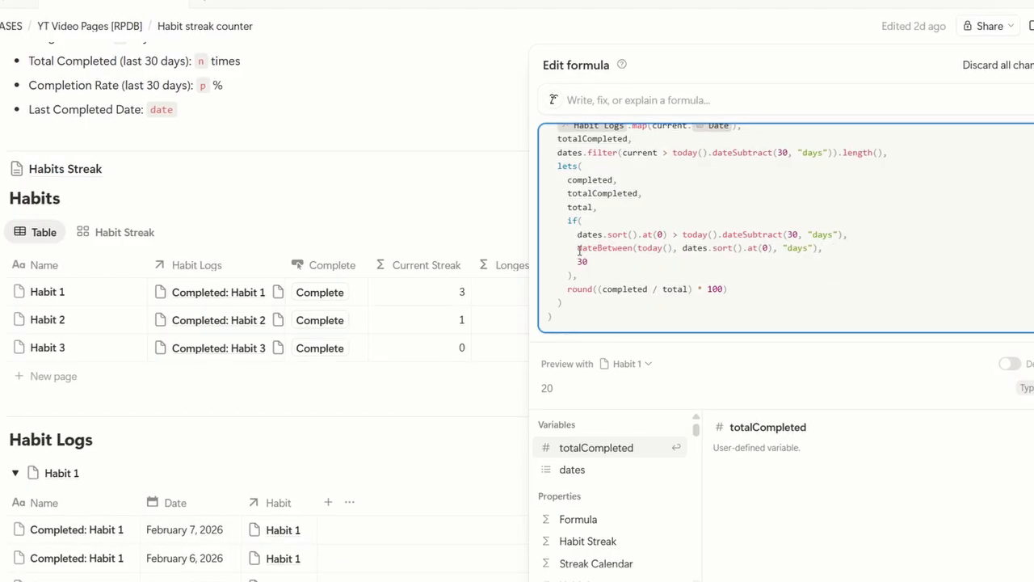
pyautogui.moveTo(683, 253); pyautogui.dragTo(774, 253)
pyautogui.click(774, 252)
pyautogui.press('End')
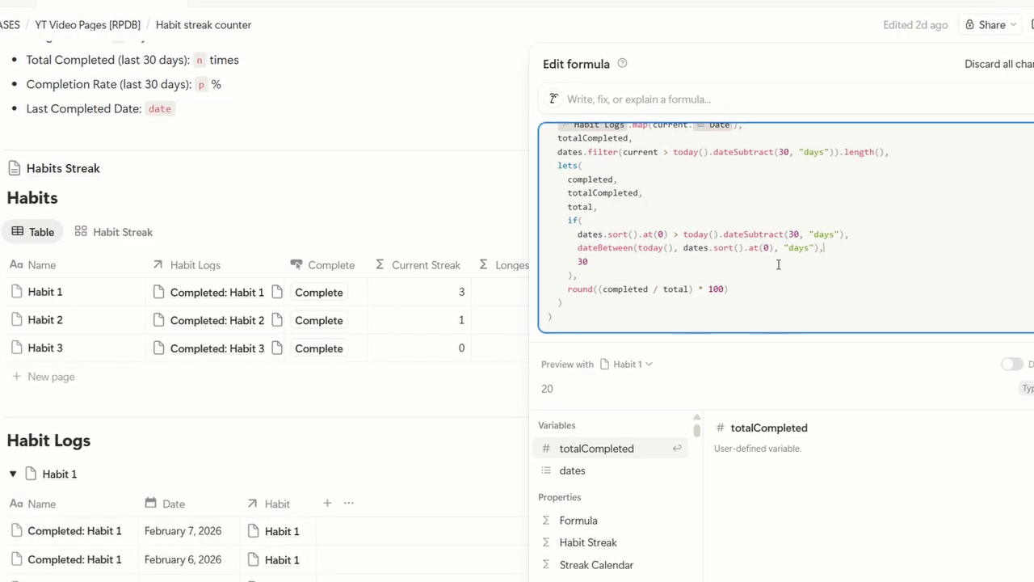
pyautogui.click(732, 247)
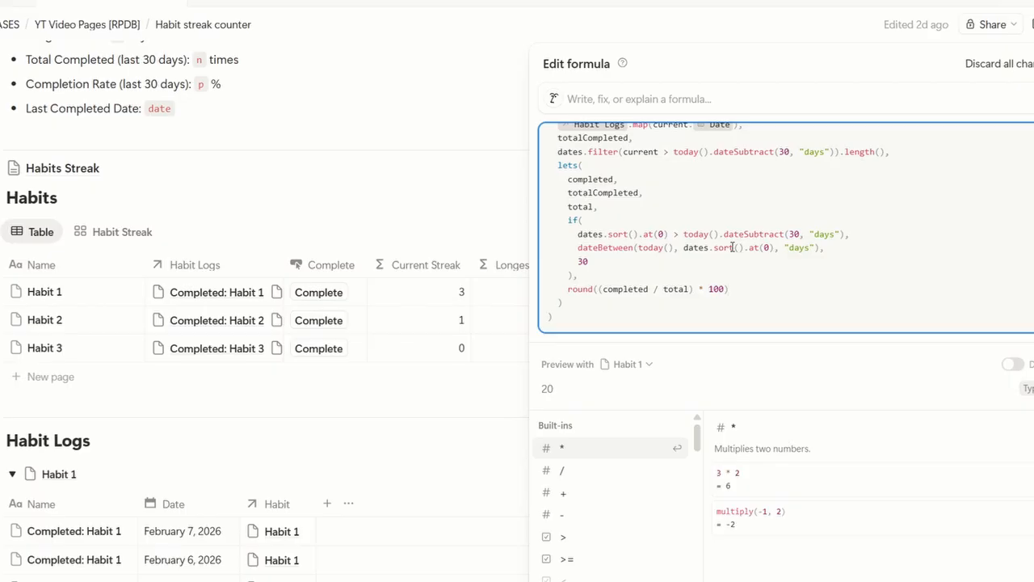
pyautogui.click(769, 301)
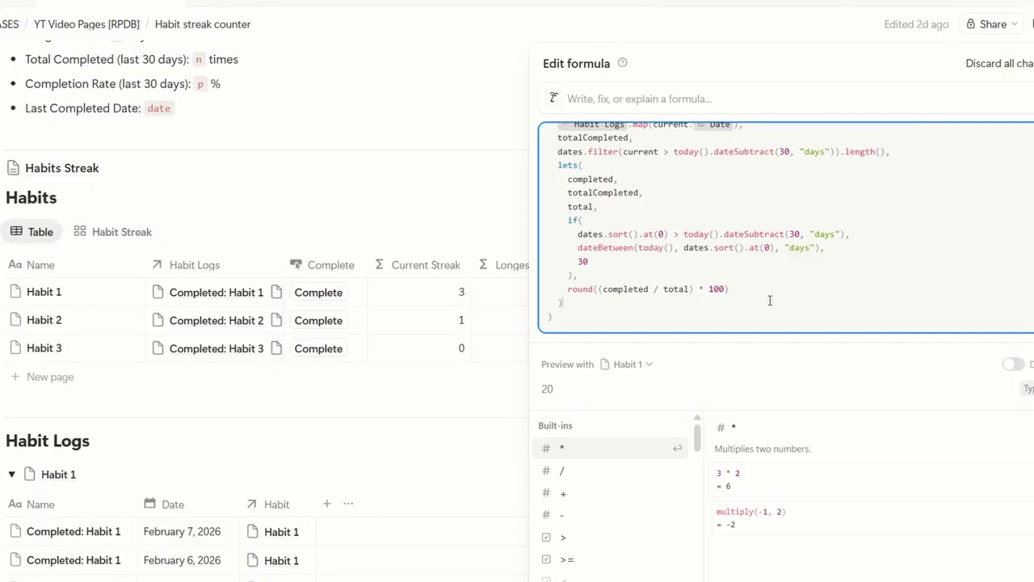
# Make the nested lets() block the value of a new completionRate variable.
pyautogui.moveTo(556, 165); pyautogui.dragTo(595, 300)
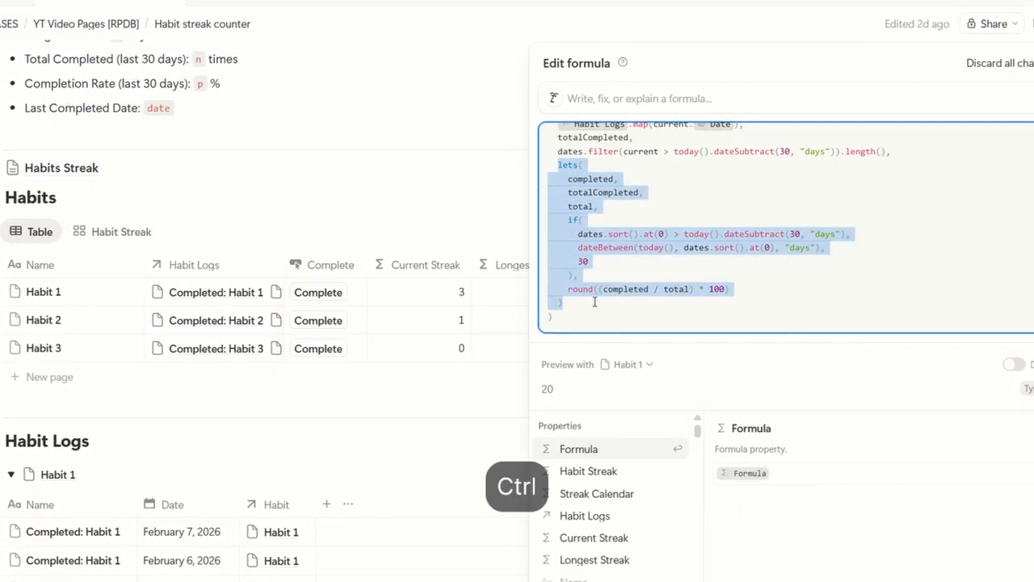
pyautogui.hotkey('ctrl', 'x')
pyautogui.write('completionRate,')
pyautogui.hotkey('shift', 'Return')
pyautogui.hotkey('ctrl', 'v')
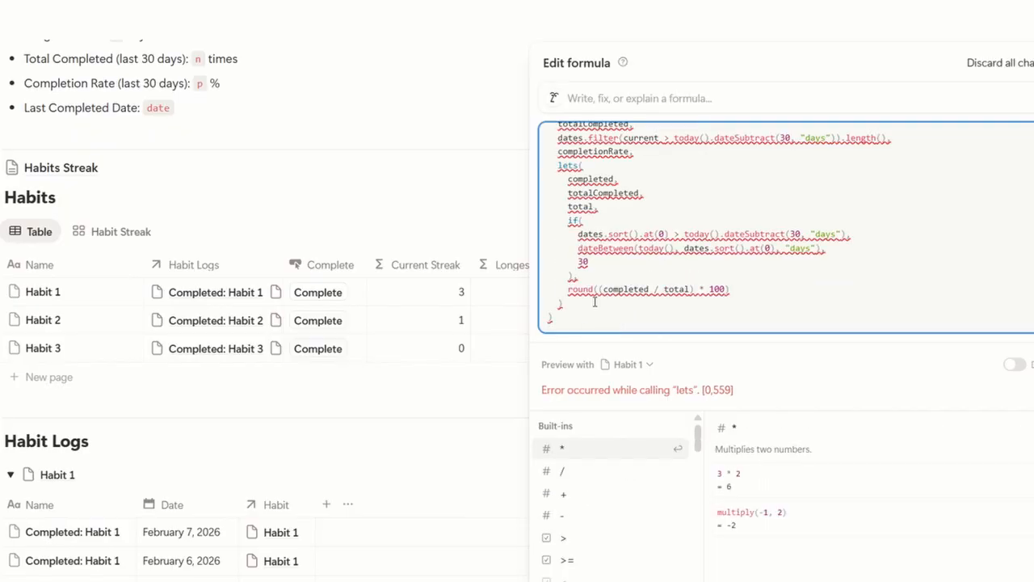
# Return completionRate + "%" from the outer lets() and save the Completion Details formula.
pyautogui.write(',')
pyautogui.hotkey('shift', 'Return')
pyautogui.write('comp')
pyautogui.press('Return')
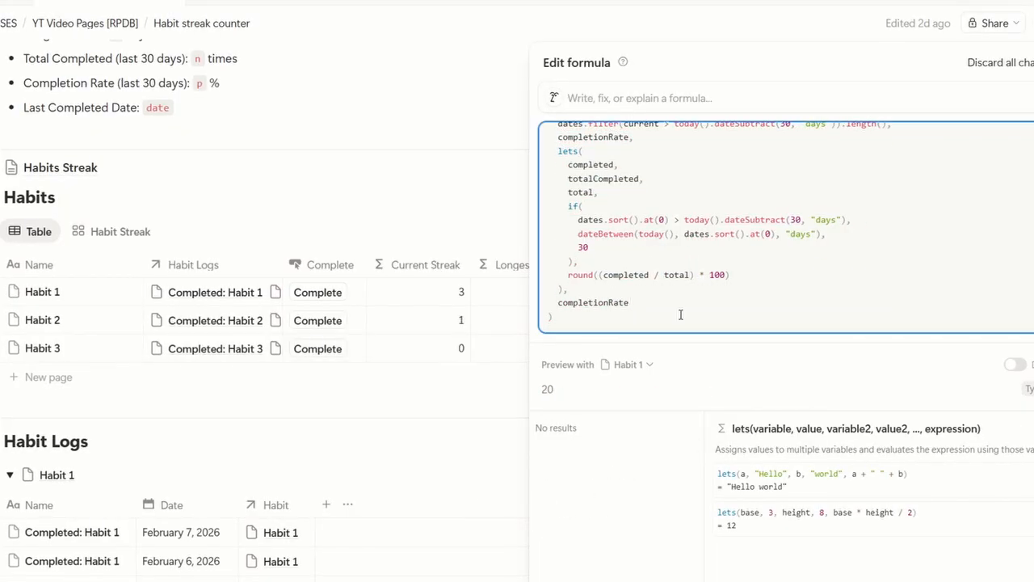
pyautogui.write('+ "%"')
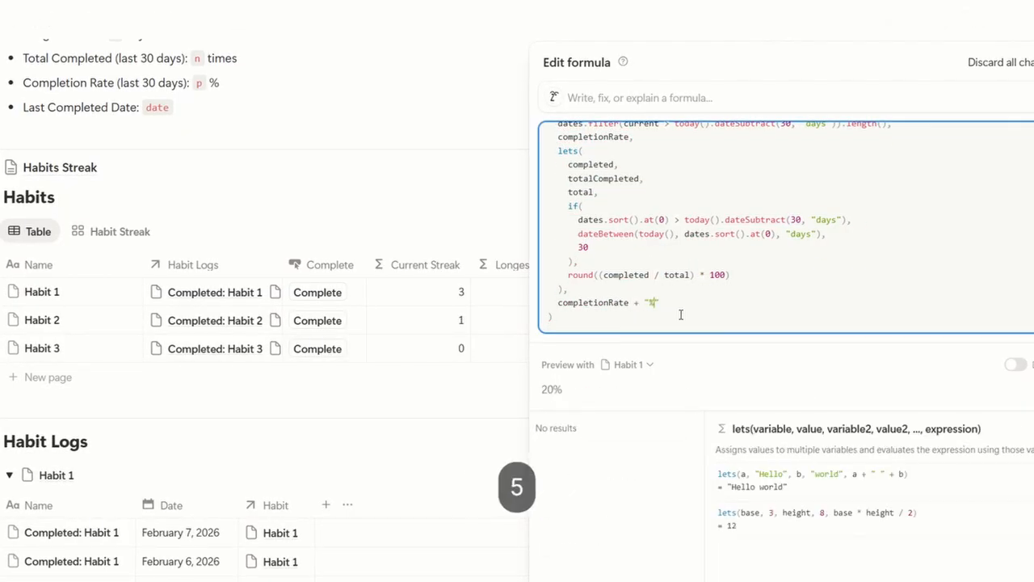
pyautogui.hotkey('ctrl', 'Return')
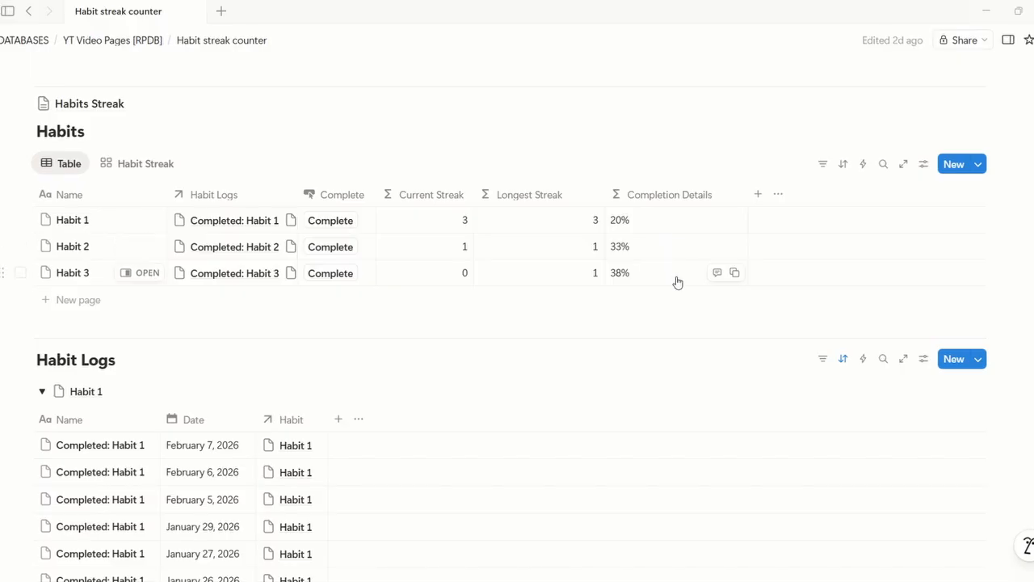
# Compare the Completion Details percentages in the Habits table with the dates of each habit's logs.
pyautogui.scroll(-1, 457, 321)
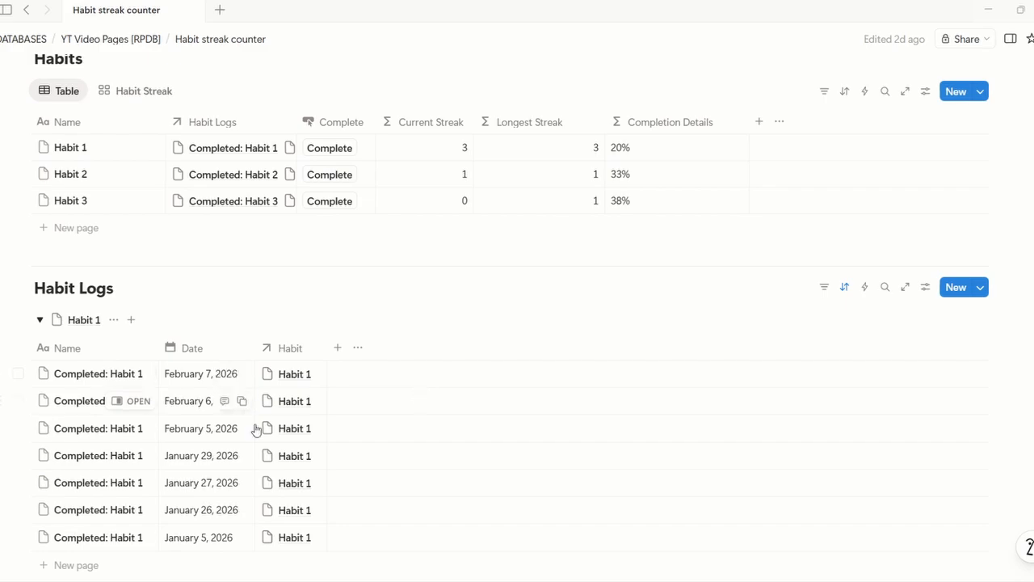
pyautogui.scroll(2, 851, 240)
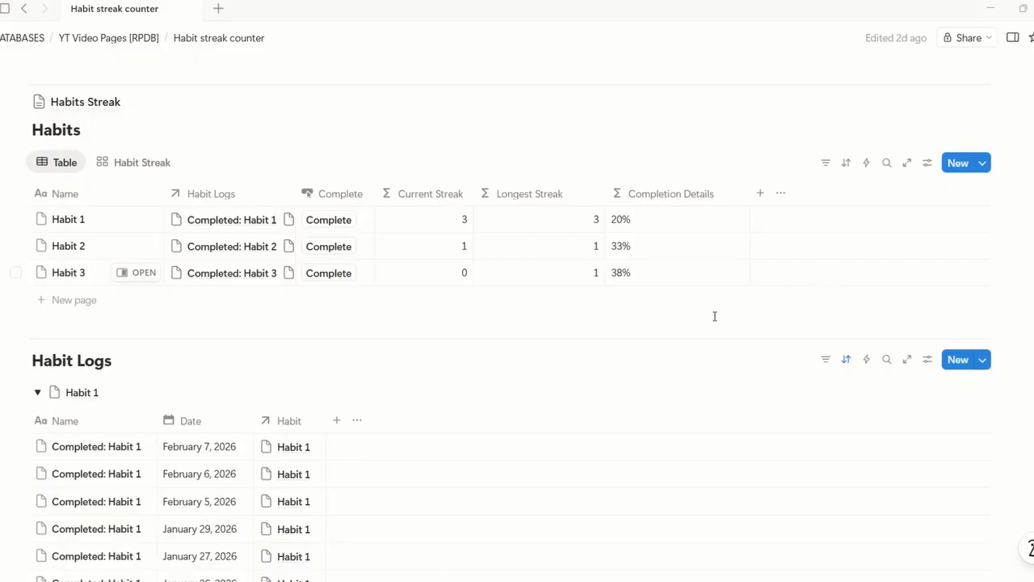
pyautogui.scroll(-4, 1004, 321)
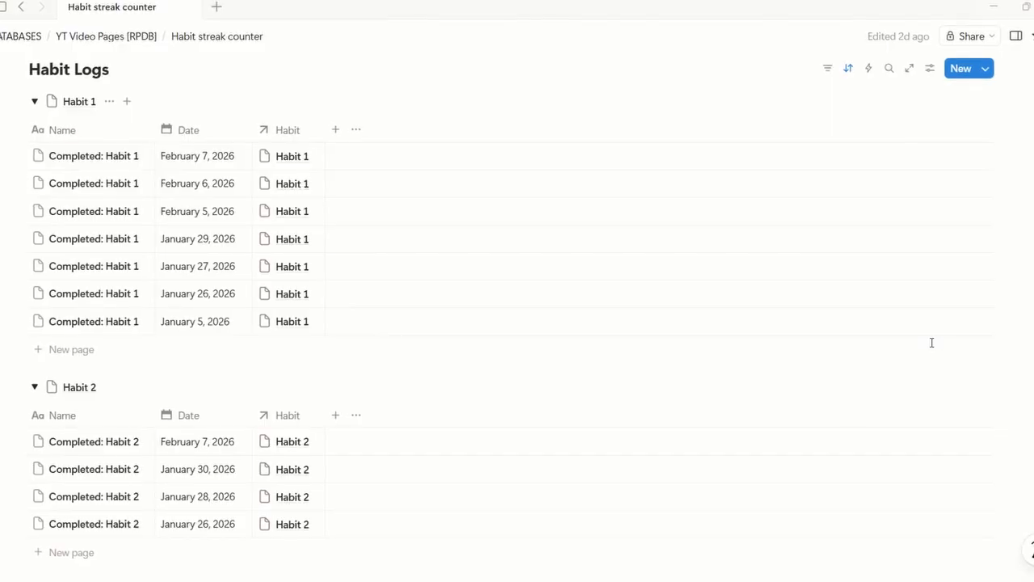
pyautogui.scroll(4, 932, 343)
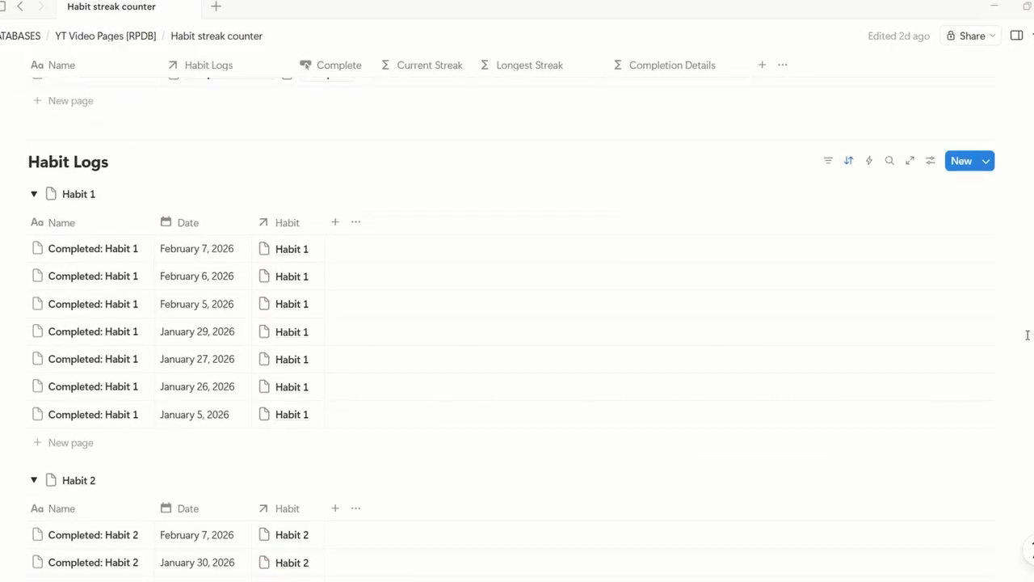
pyautogui.scroll(-4, 1031, 304)
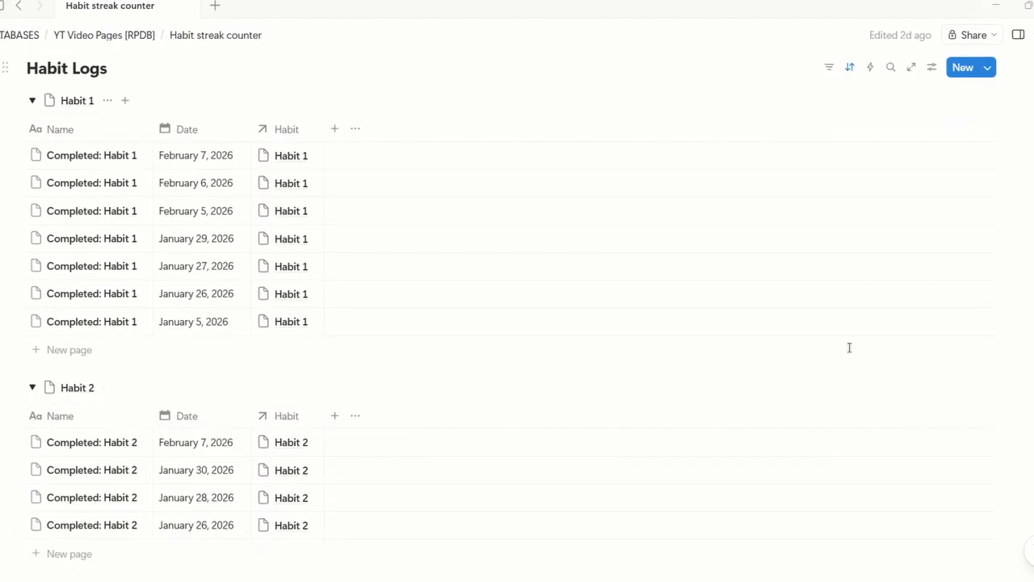
pyautogui.scroll(3, 1020, 348)
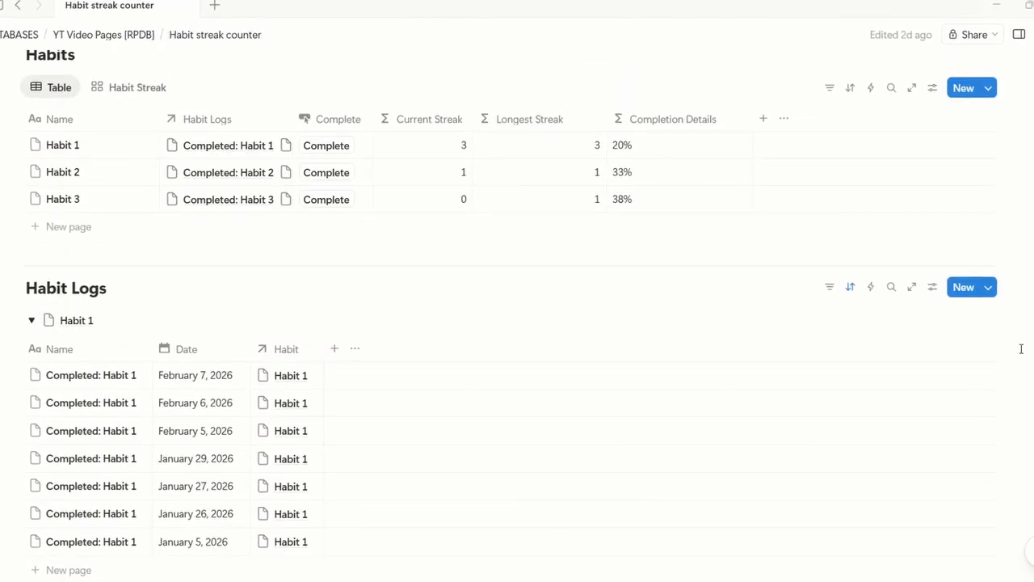
pyautogui.scroll(2, 1020, 348)
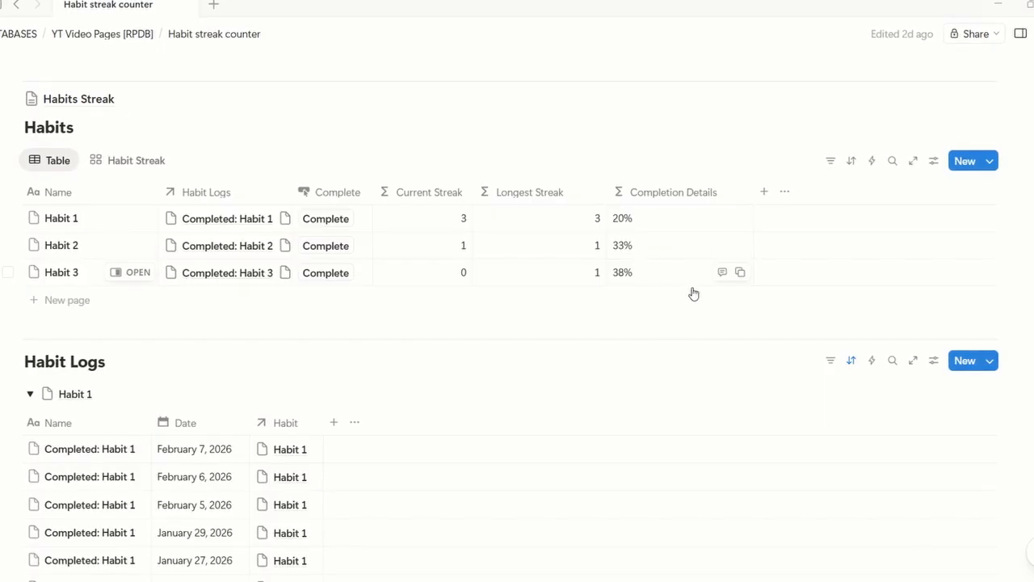
# Replace completionRate + "%" at the end of the Completion Details formula with dates.sort().at(-1).
pyautogui.scroll(-5, 764, 302)
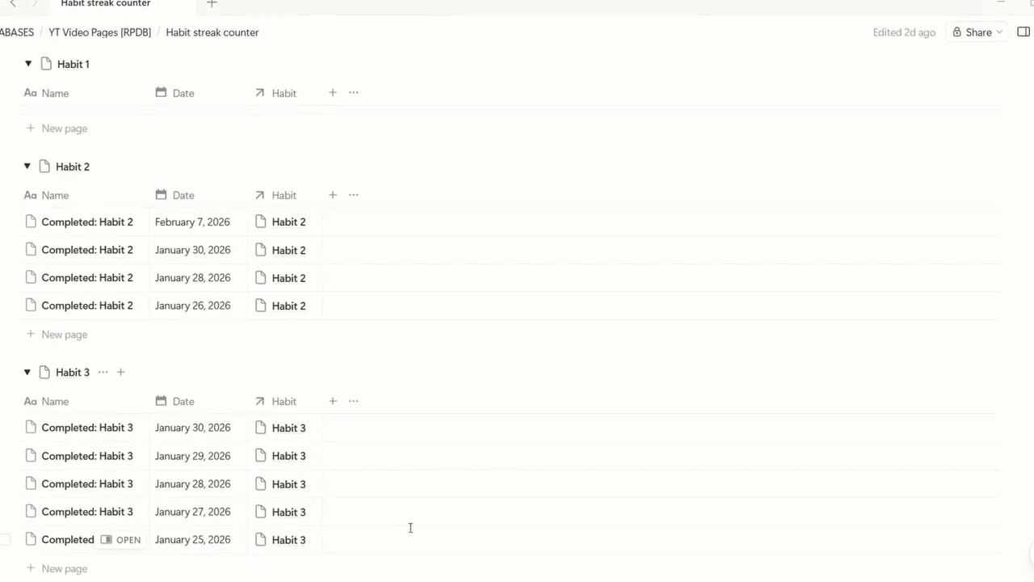
pyautogui.scroll(2, 1012, 345)
pyautogui.scroll(-5, 1012, 345)
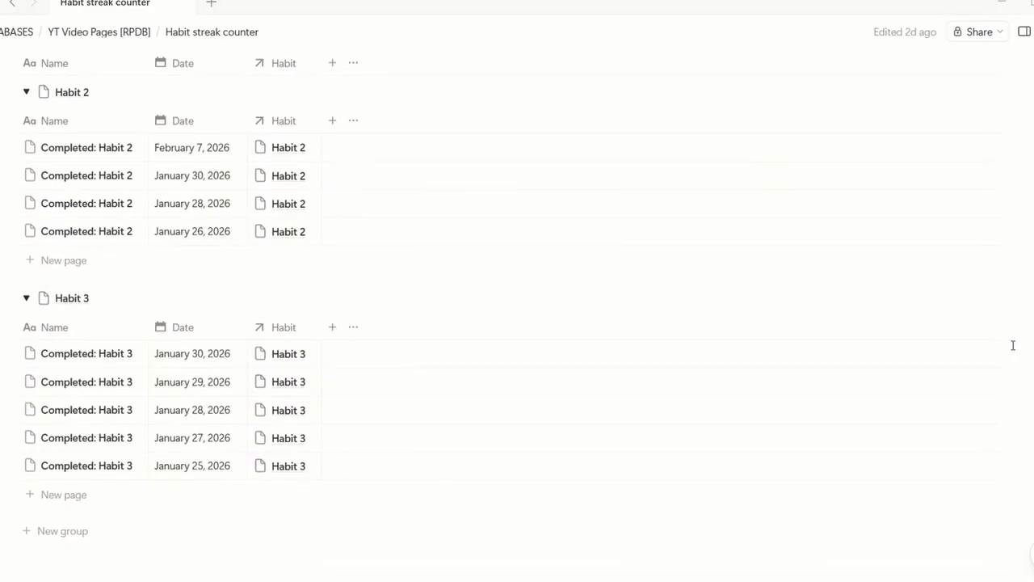
pyautogui.scroll(2, 1025, 340)
pyautogui.scroll(5, 1025, 340)
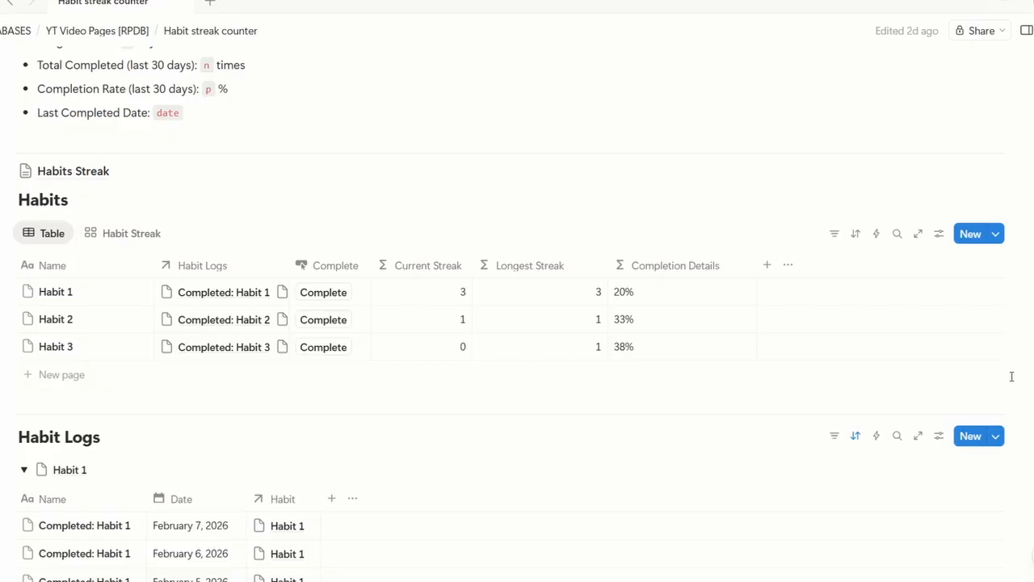
pyautogui.click(687, 294)
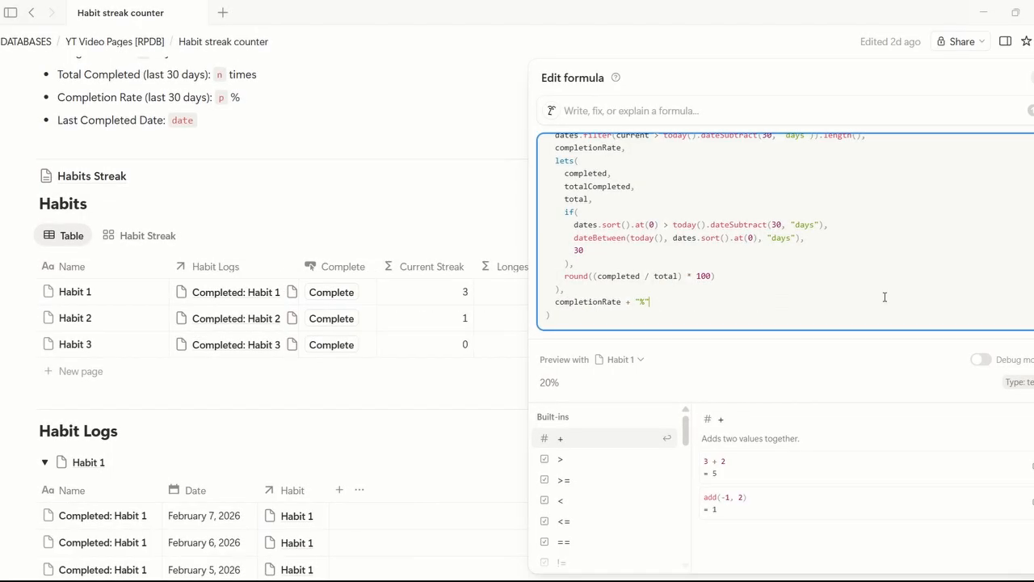
pyautogui.moveTo(555, 302); pyautogui.dragTo(651, 302)
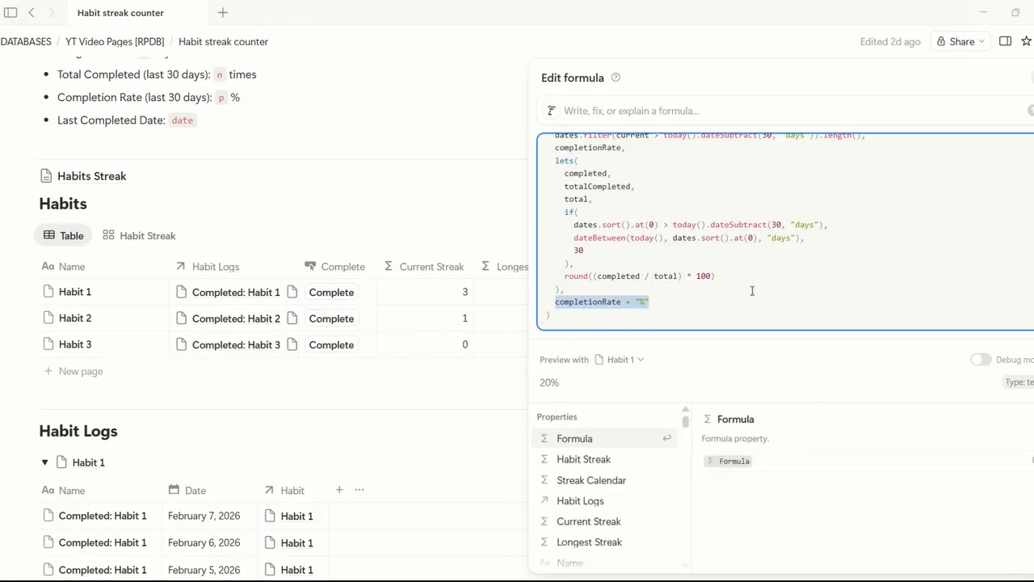
pyautogui.press('BackSpace')
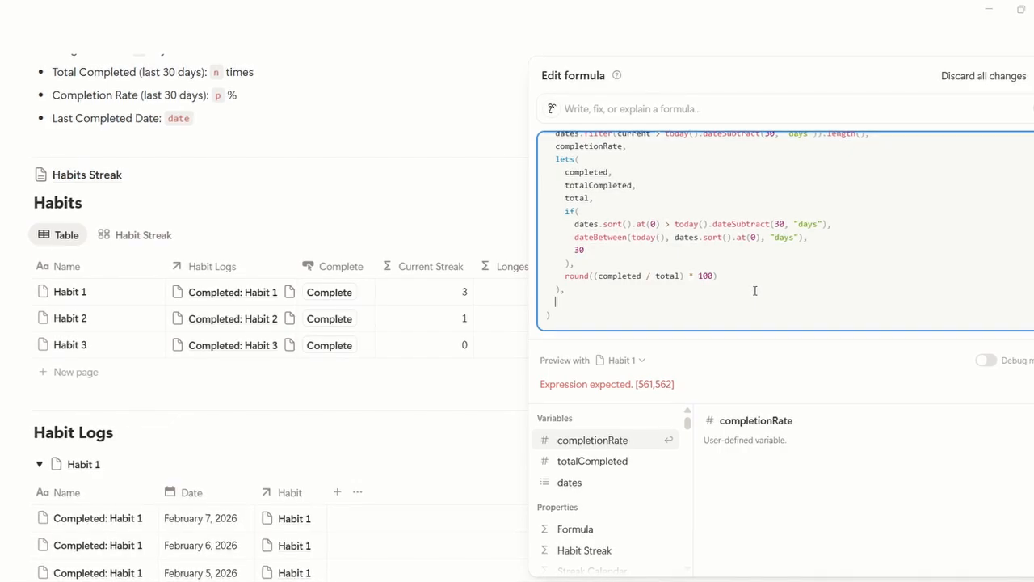
pyautogui.write('dates.sort().at()')
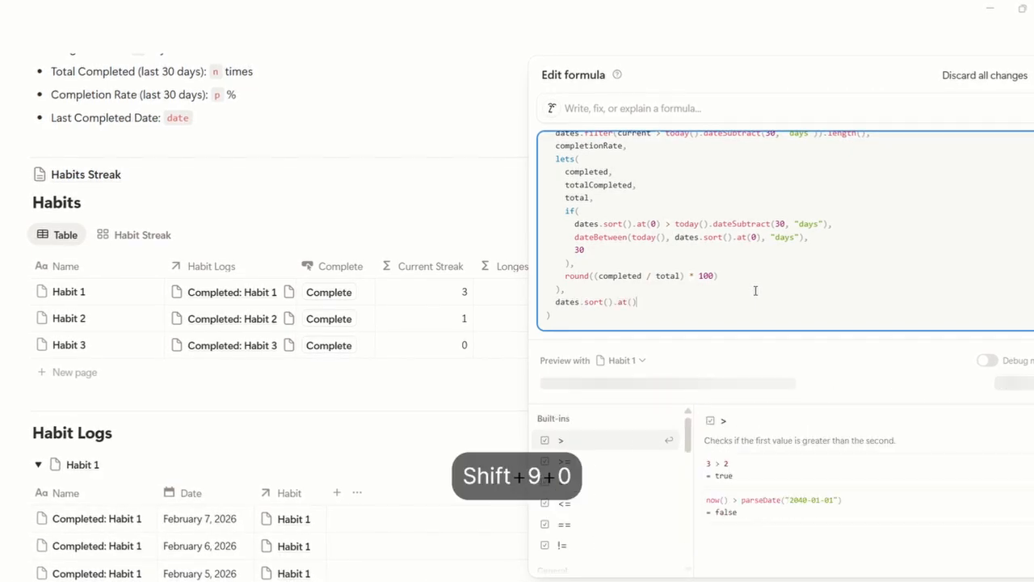
pyautogui.press('Left')
pyautogui.write('-1')
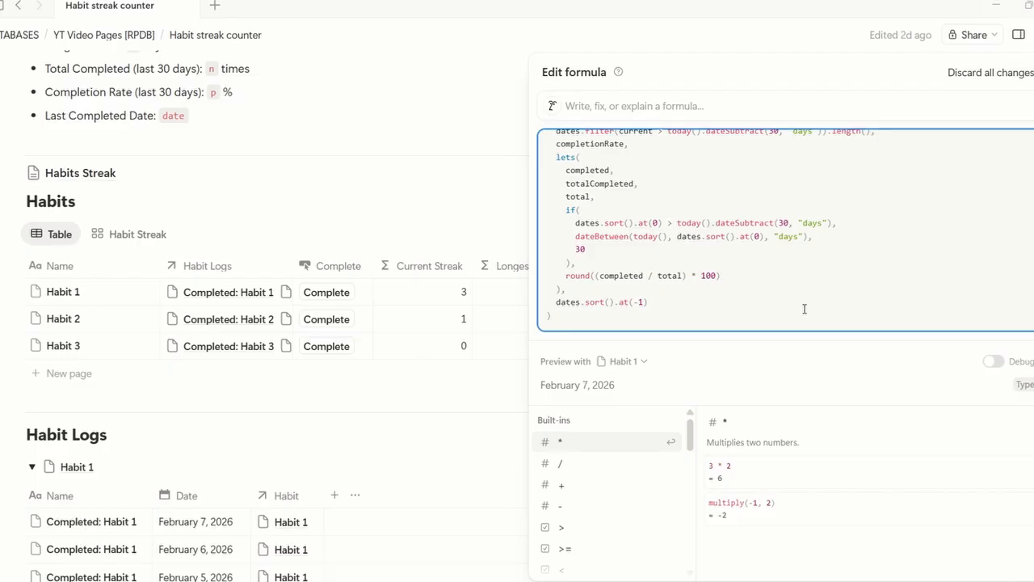
# Store dates.sort().at(-1) in a new lastCompletedDate variable, return that variable from the outer lets(), and save the formula.
pyautogui.hotkey('shift', 'Home')
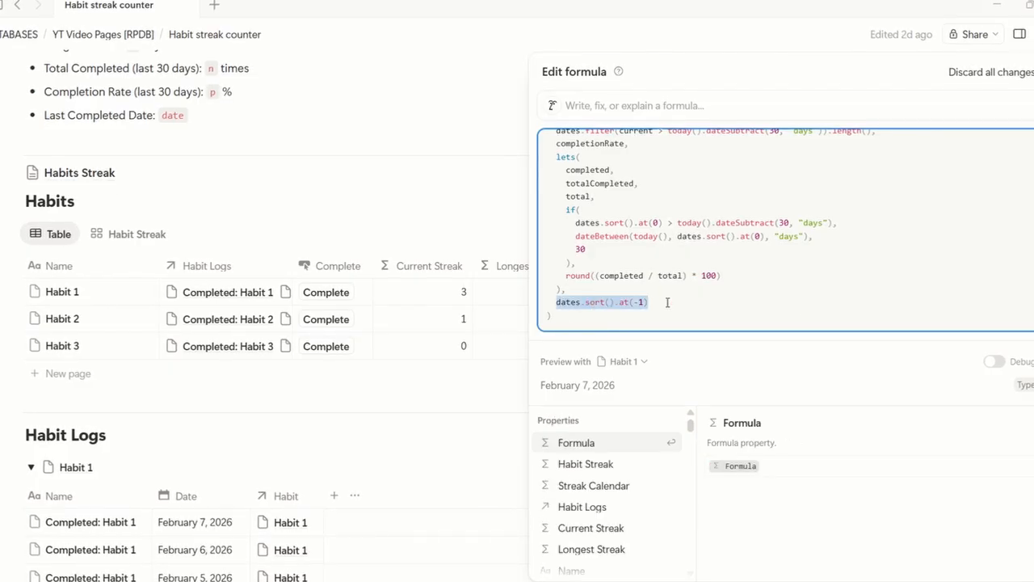
pyautogui.write('lastCompletedDate,')
pyautogui.press('Return')
pyautogui.write('dates.sort().at(-1)')
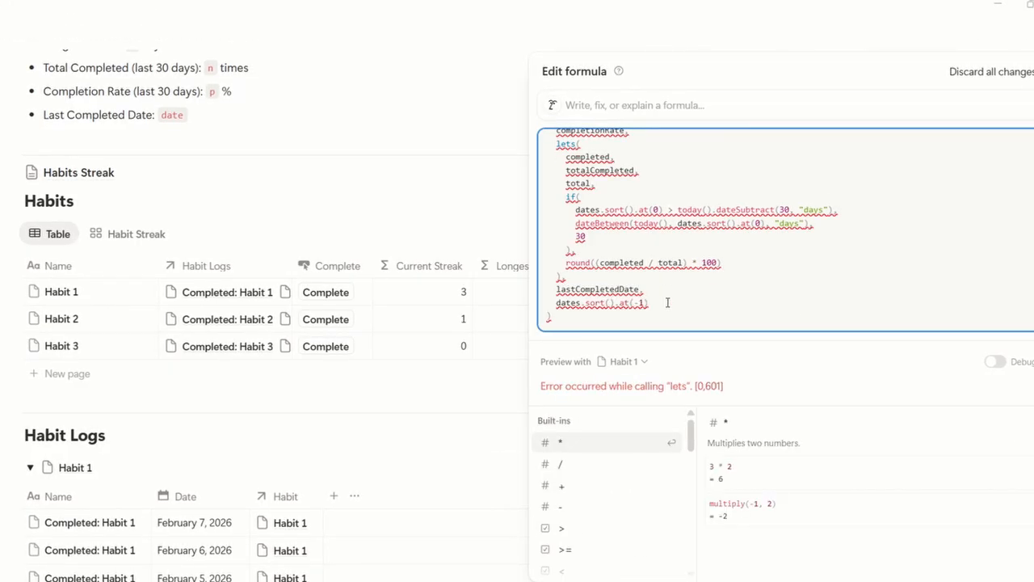
pyautogui.write(',')
pyautogui.hotkey('shift', 'Return')
pyautogui.write('lastCompletedDate')
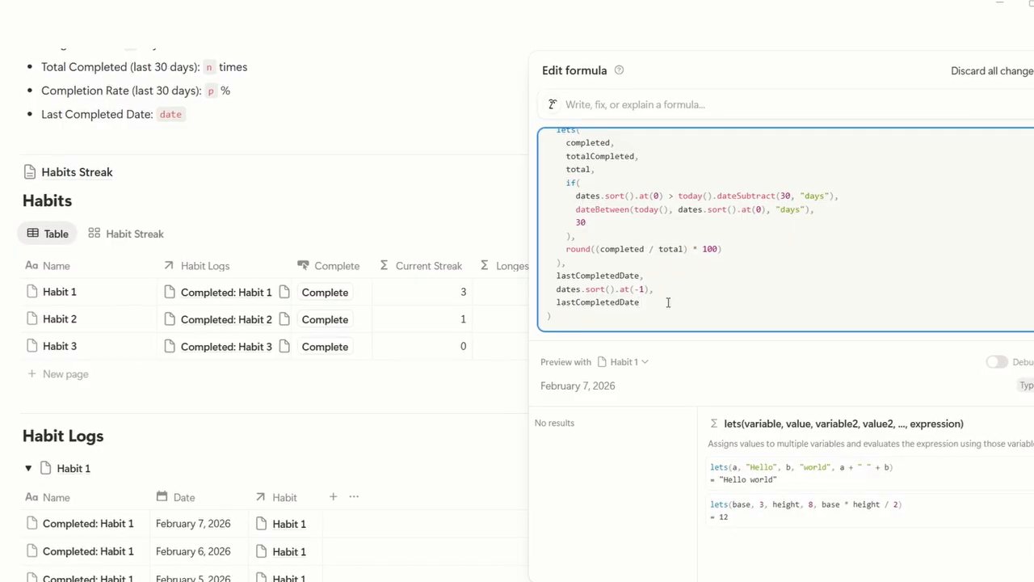
pyautogui.hotkey('ctrl', 'Return')
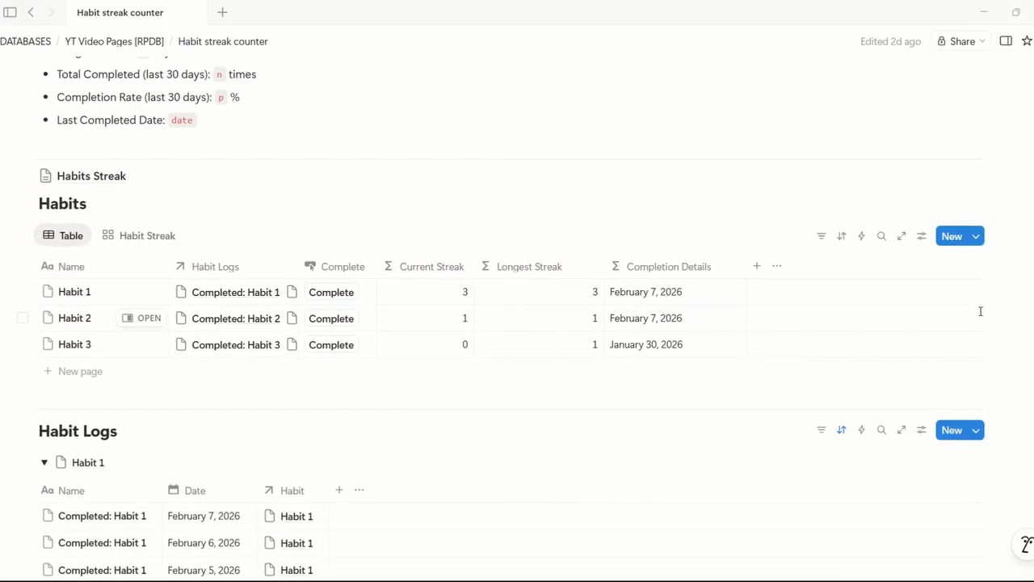
# Compare the Completion Details dates with each habit's latest log and review the end of the Current Streak formula.
pyautogui.scroll(-1, 978, 310)
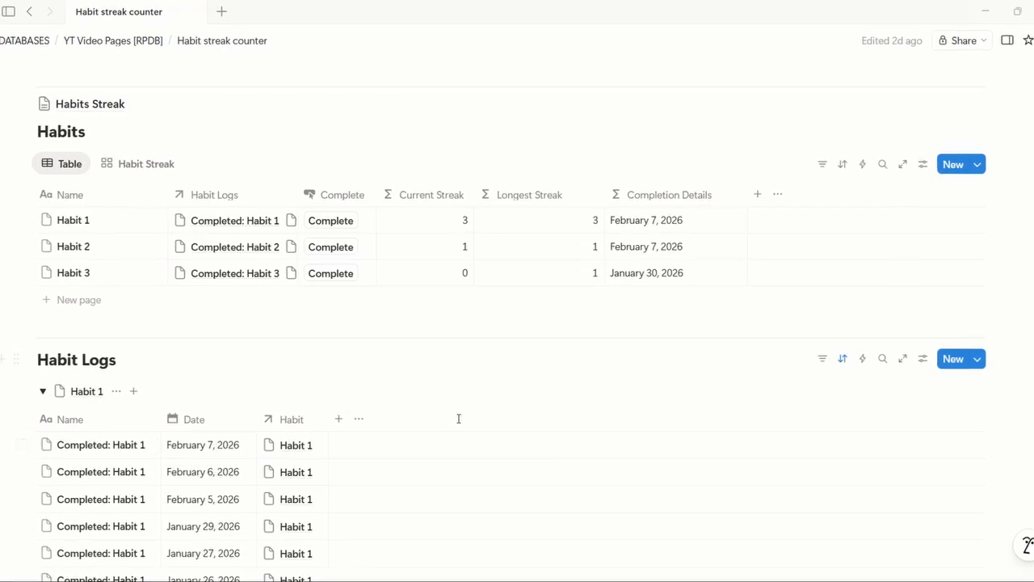
pyautogui.scroll(-4, 458, 418)
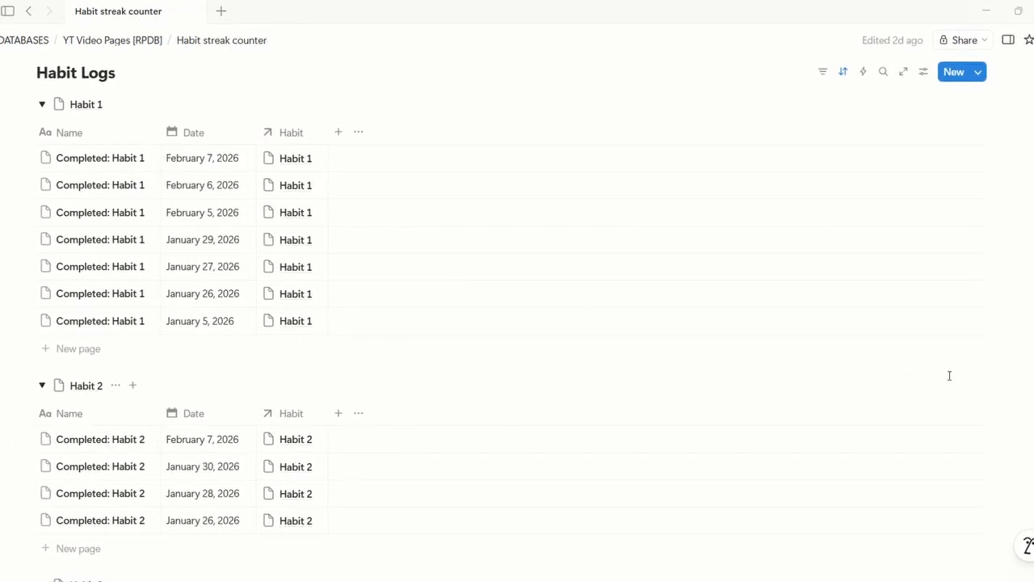
pyautogui.scroll(-3, 953, 374)
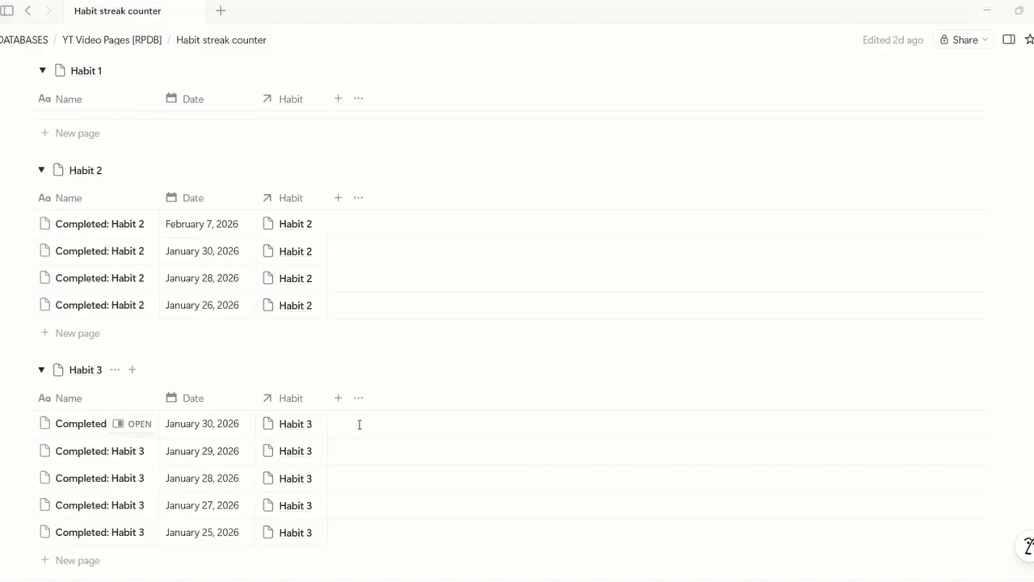
pyautogui.scroll(7, 953, 371)
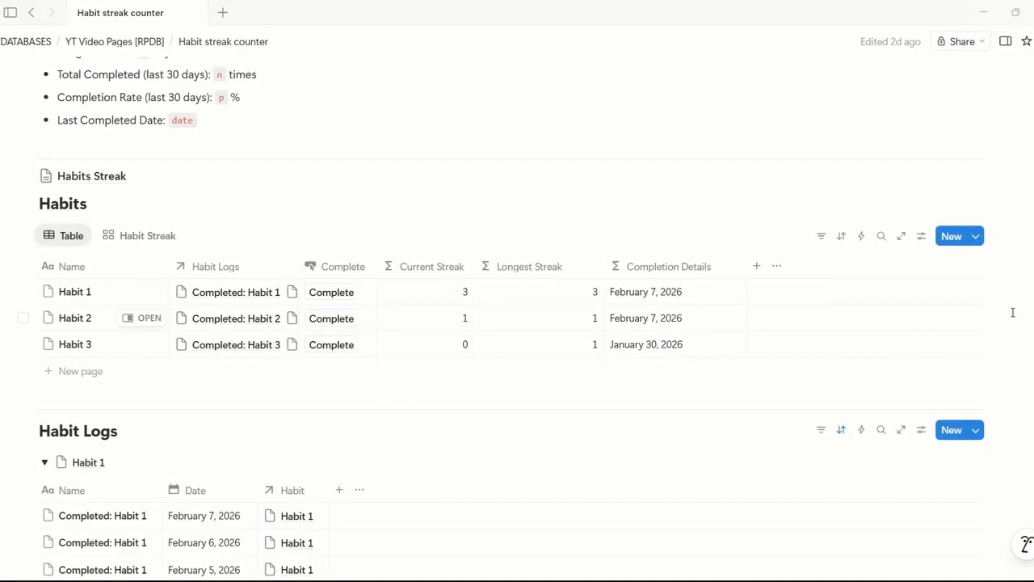
pyautogui.click(441, 299)
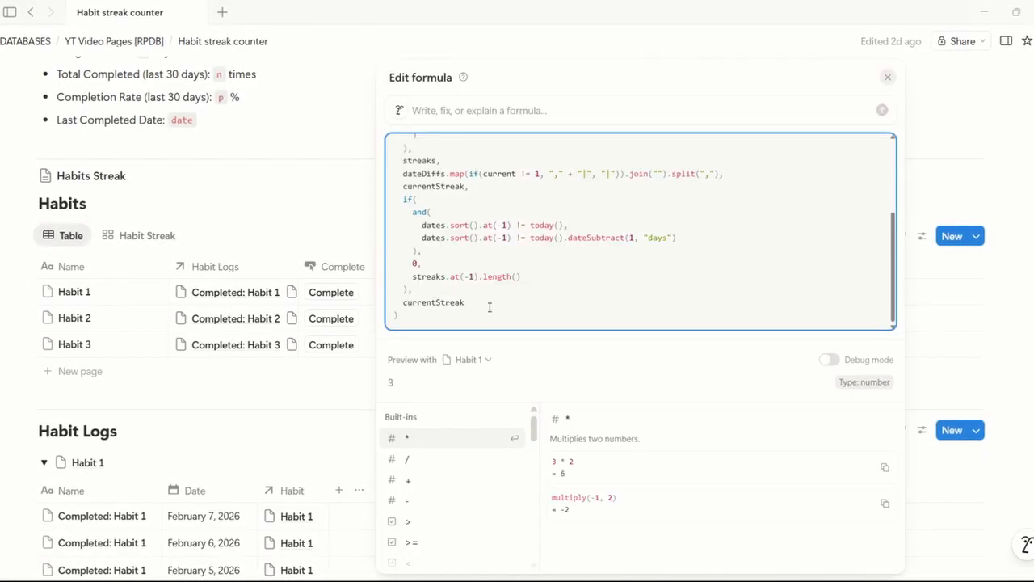
pyautogui.click(489, 302)
pyautogui.click(415, 320)
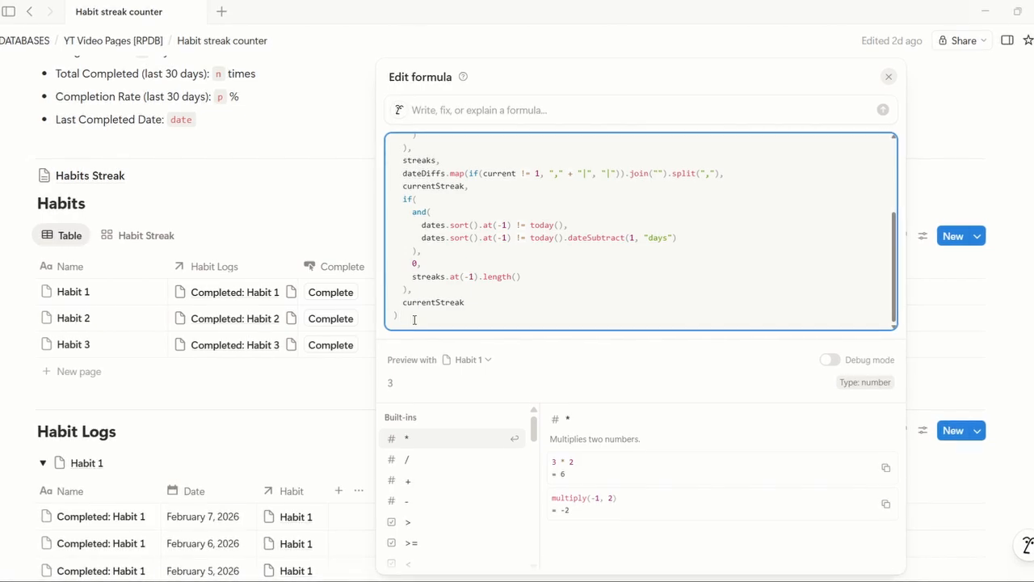
pyautogui.press('Escape')
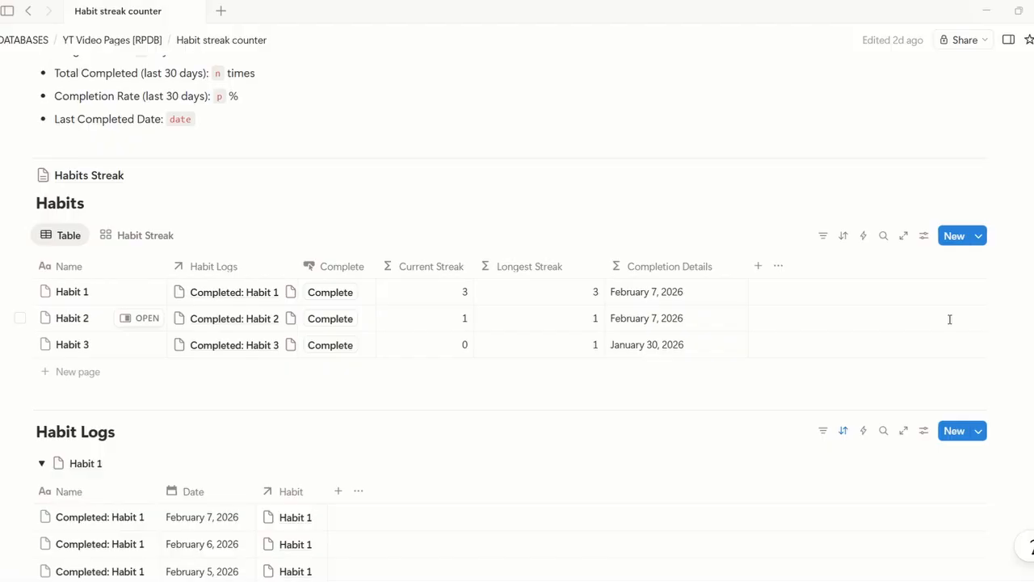
# Show the Habit Streak property in the Habits table and move its column between Complete and Current Streak.
pyautogui.click(923, 235)
pyautogui.click(979, 288)
pyautogui.click(1031, 492)
pyautogui.click(800, 268)
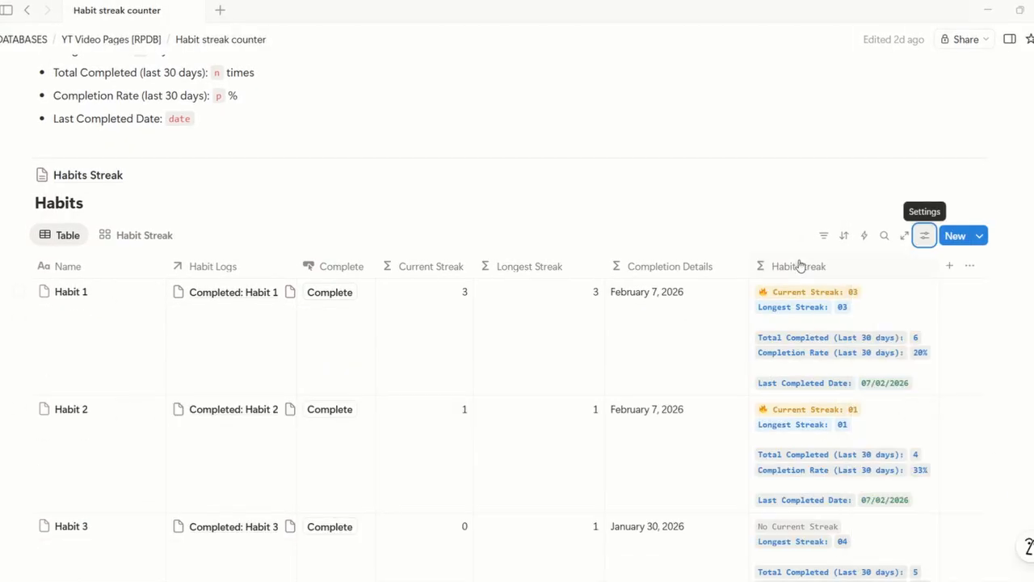
pyautogui.moveTo(799, 266); pyautogui.dragTo(408, 273)
pyautogui.scroll(-1, 849, 334)
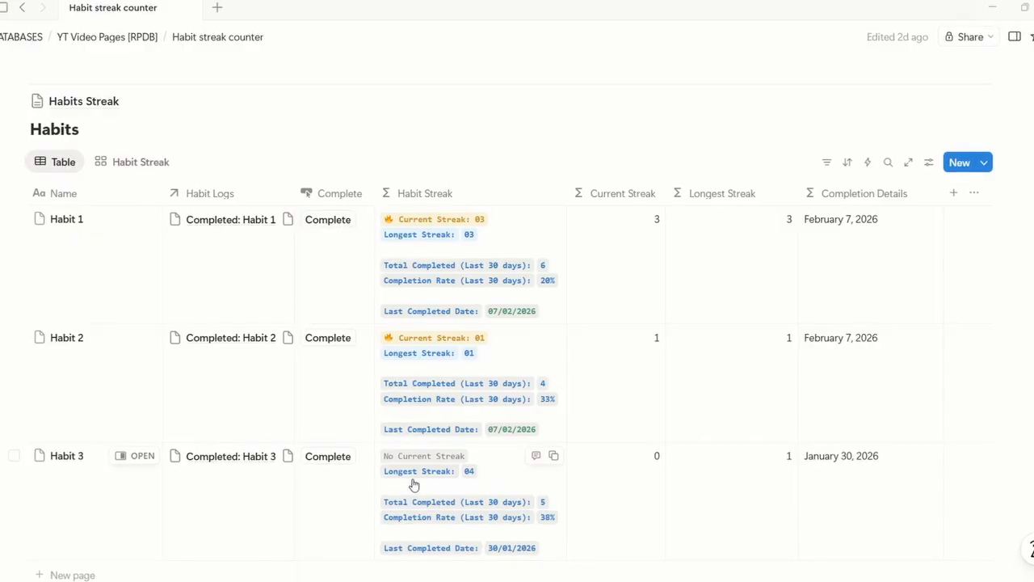
# Log a completion for Habit 3 and hide the Habit Streak property from the Habits table.
pyautogui.click(323, 457)
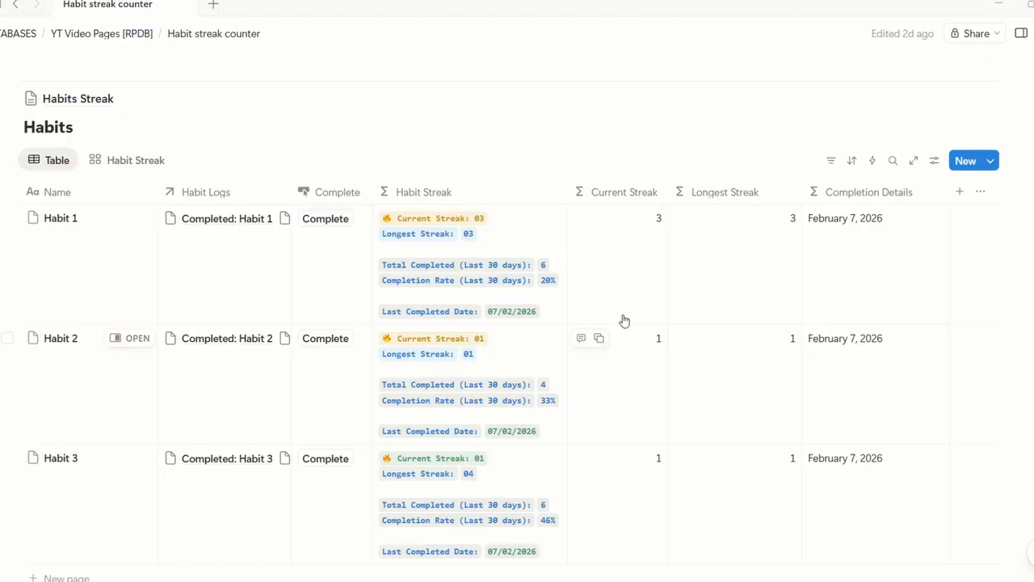
pyautogui.click(934, 160)
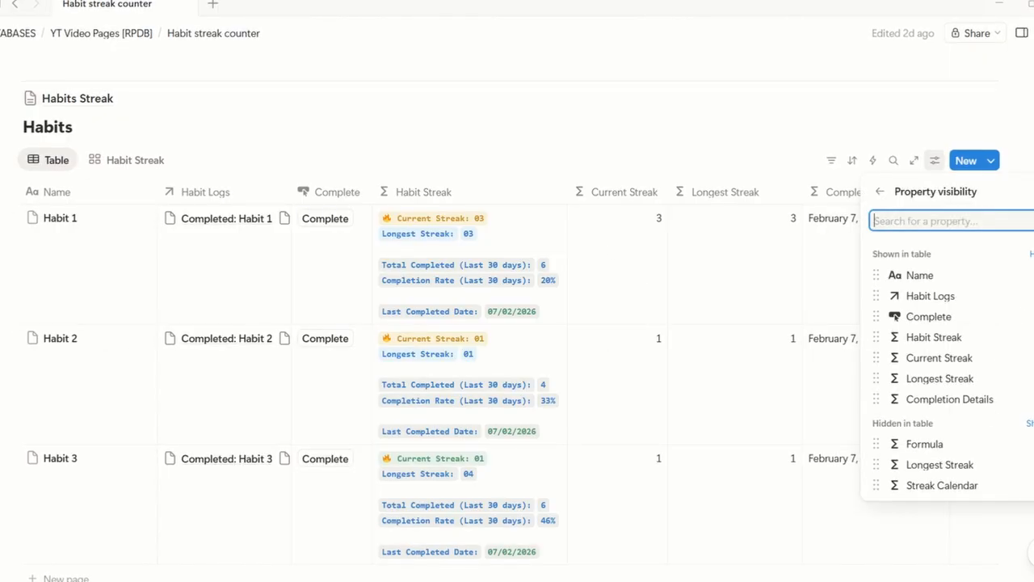
pyautogui.click(1021, 337)
pyautogui.press('Escape')
# Make the Current Streak formula return "Current Streak: " + currentStreak instead of currentStreak alone.
pyautogui.click(429, 224)
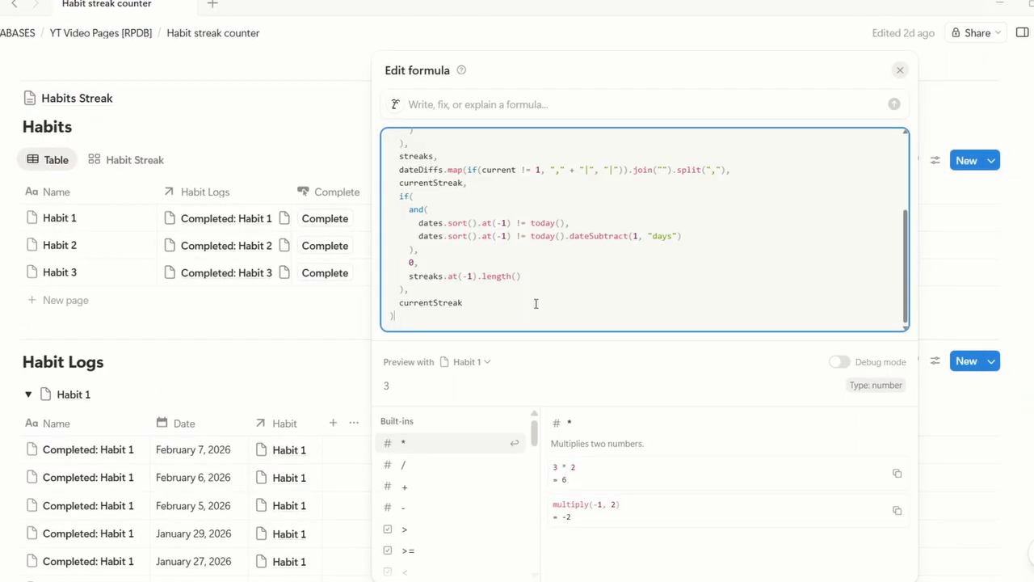
pyautogui.click(494, 318)
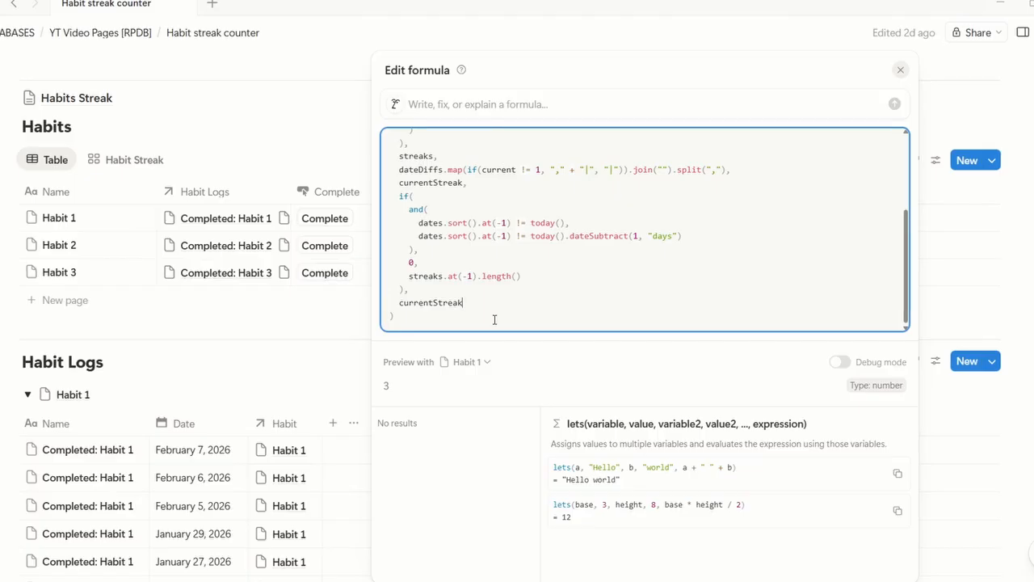
pyautogui.click(428, 317)
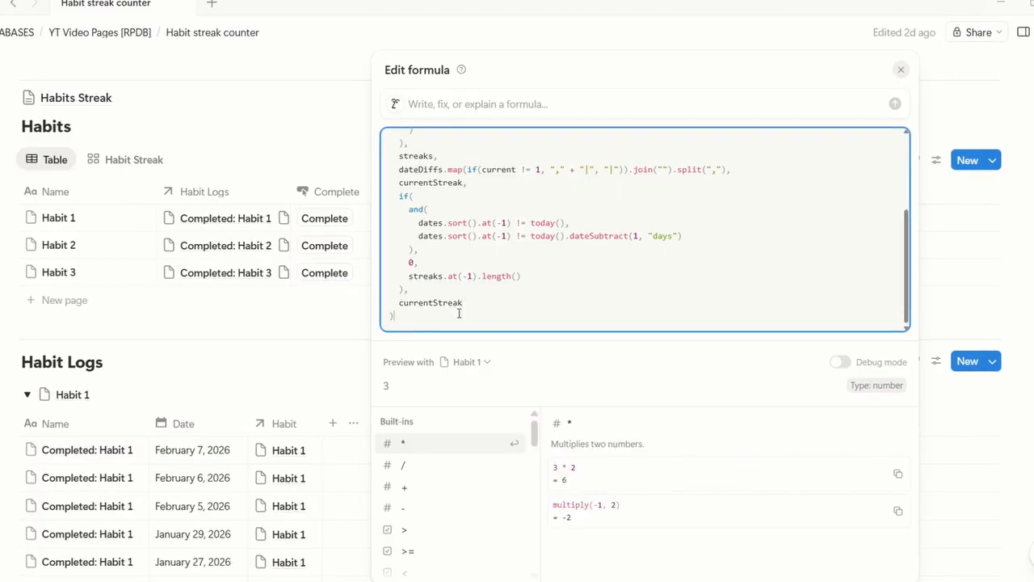
pyautogui.moveTo(399, 307); pyautogui.dragTo(483, 305)
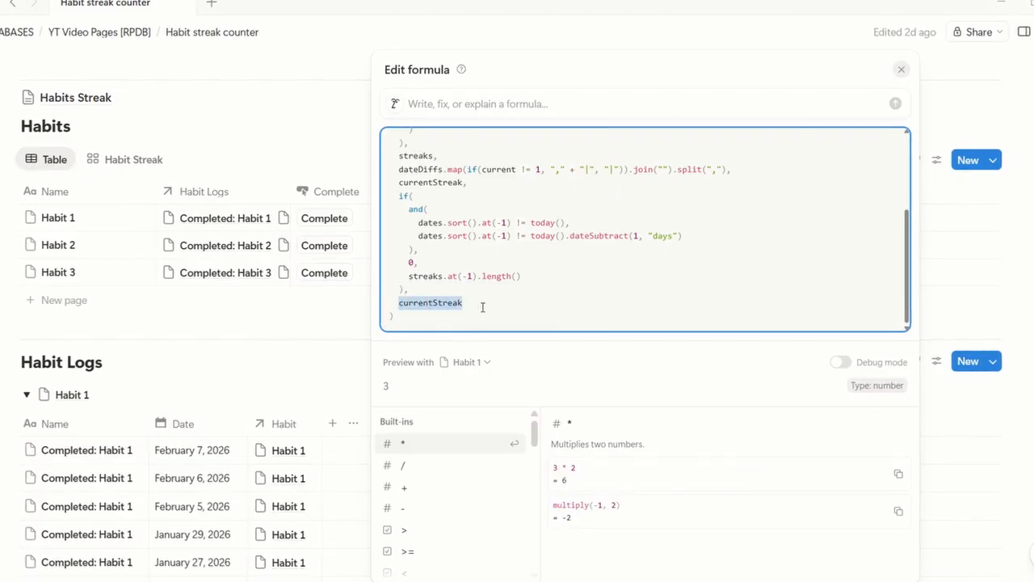
pyautogui.hotkey('ctrl', 'x')
pyautogui.write('"Curre')
pyautogui.write('nt Streak: " +')
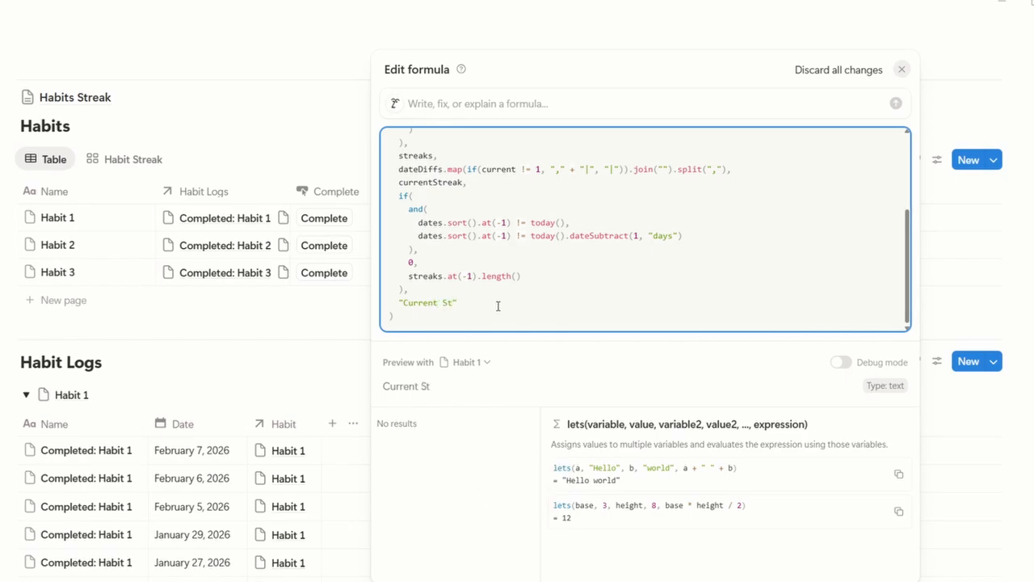
pyautogui.hotkey('ctrl', 'v')
pyautogui.click(593, 313)
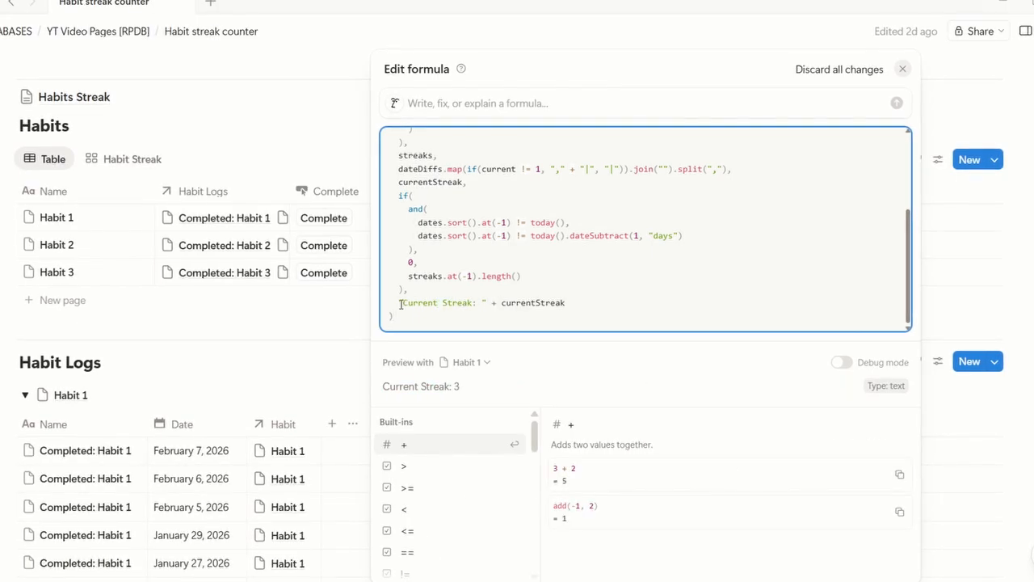
# Wrap the returned Current Streak expression in parentheses and append .style("c","b","green","green_background").
pyautogui.moveTo(400, 304); pyautogui.dragTo(584, 305)
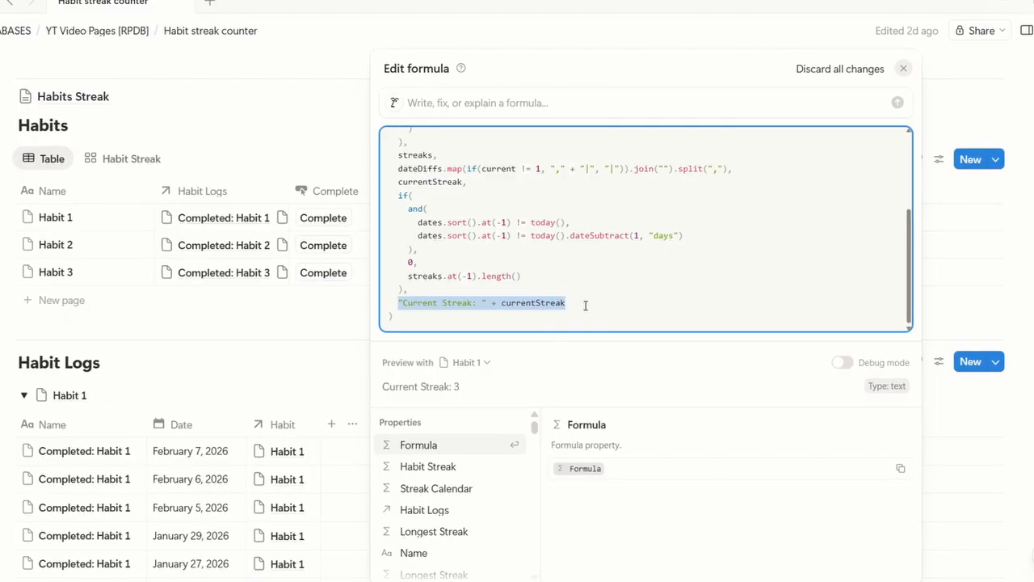
pyautogui.hotkey('ctrl', 'x')
pyautogui.write('()')
pyautogui.press('Left')
pyautogui.hotkey('ctrl', 'v')
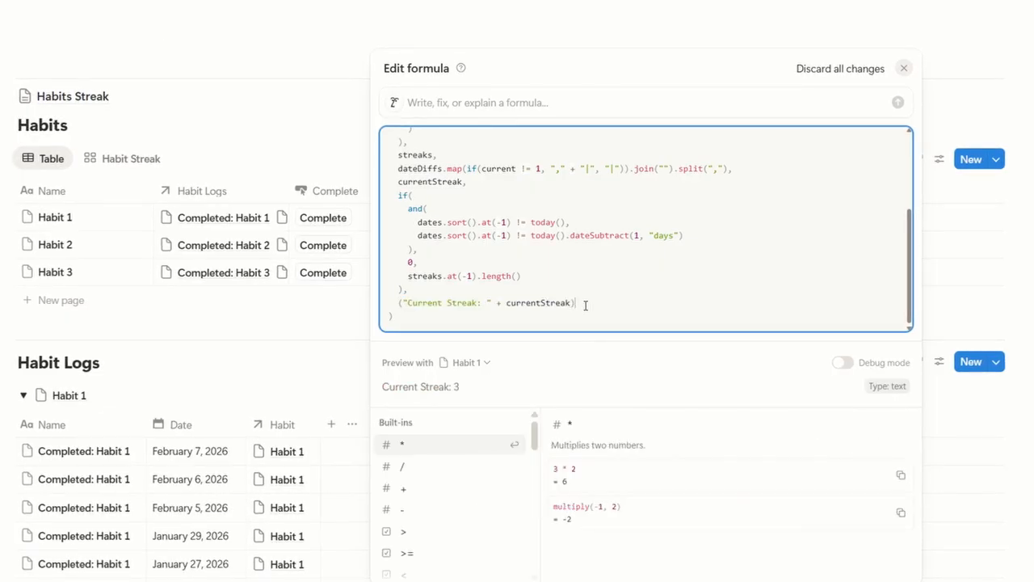
pyautogui.press('Right')
pyautogui.write('.style("c")')
pyautogui.write(',"b","green",')
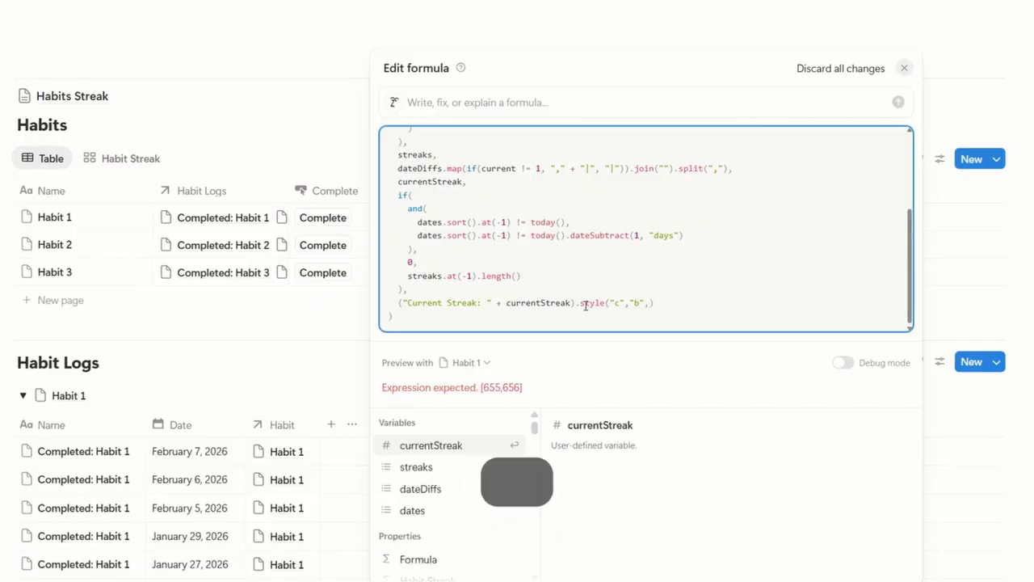
pyautogui.write('"green_background"')
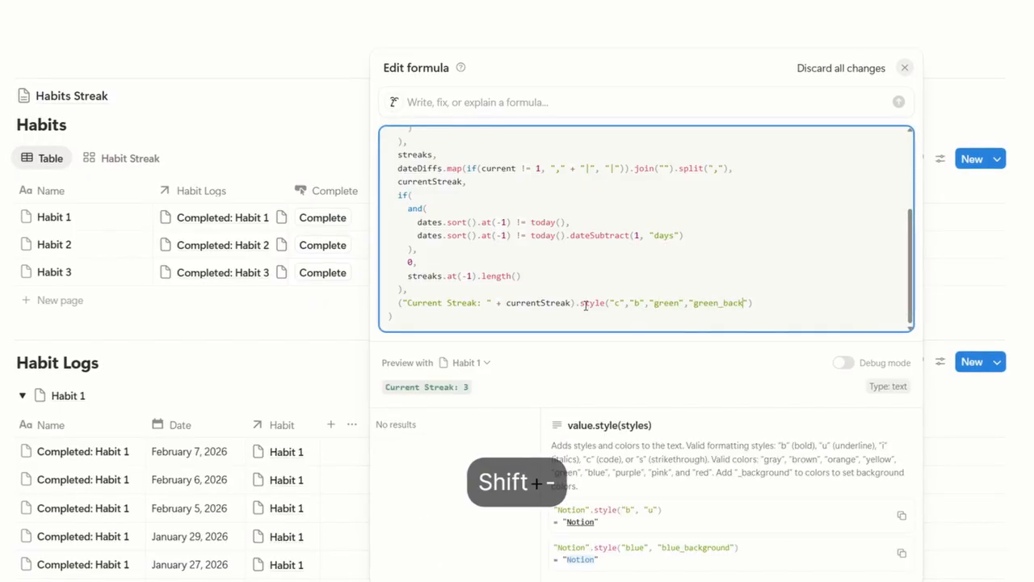
# Insert a fire emoji and a space before "Current Streak: " in the Current Streak formula and save it.
pyautogui.click(407, 303)
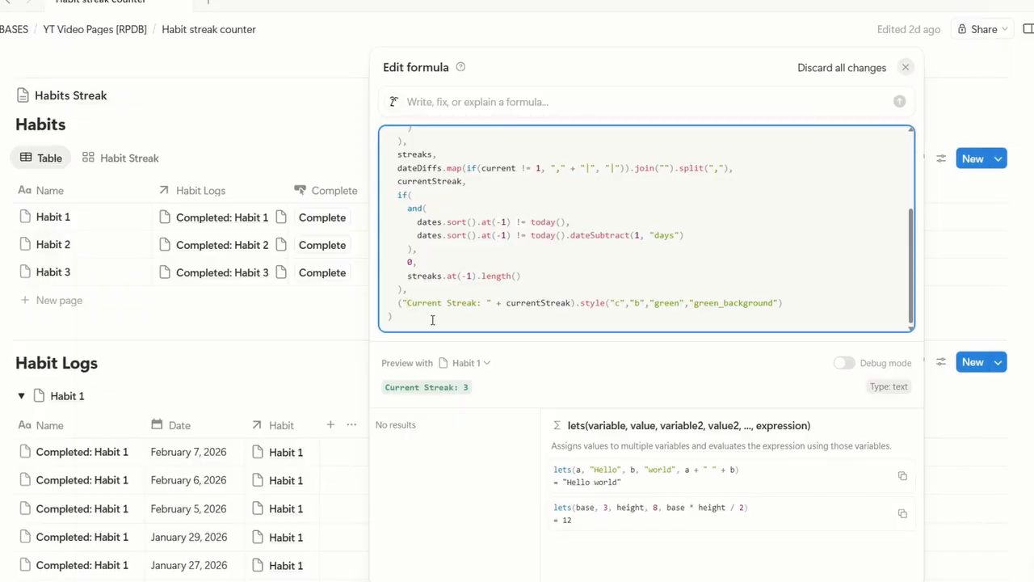
pyautogui.press('super+period')
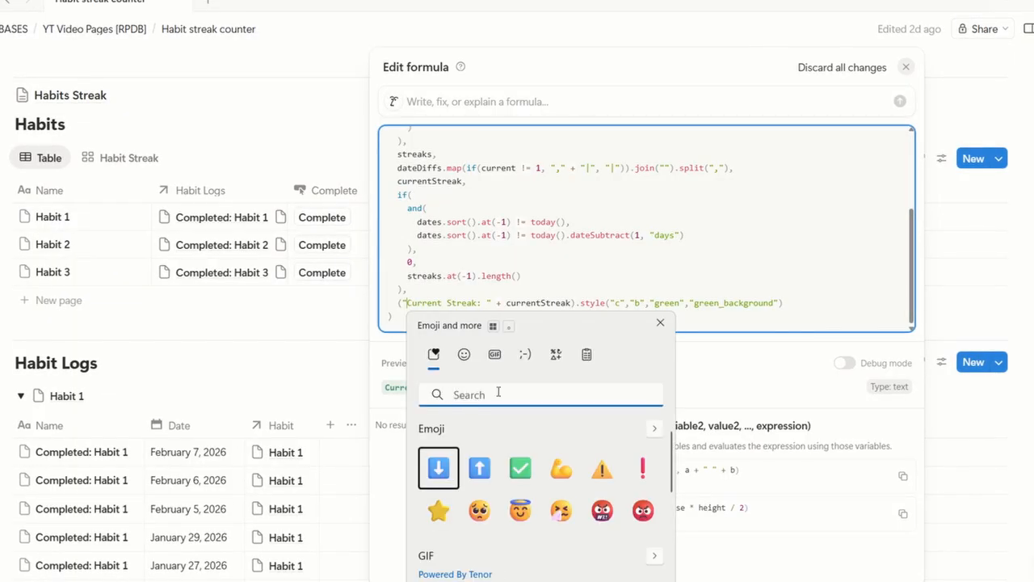
pyautogui.write('fire')
pyautogui.press('Return')
pyautogui.press('Escape')
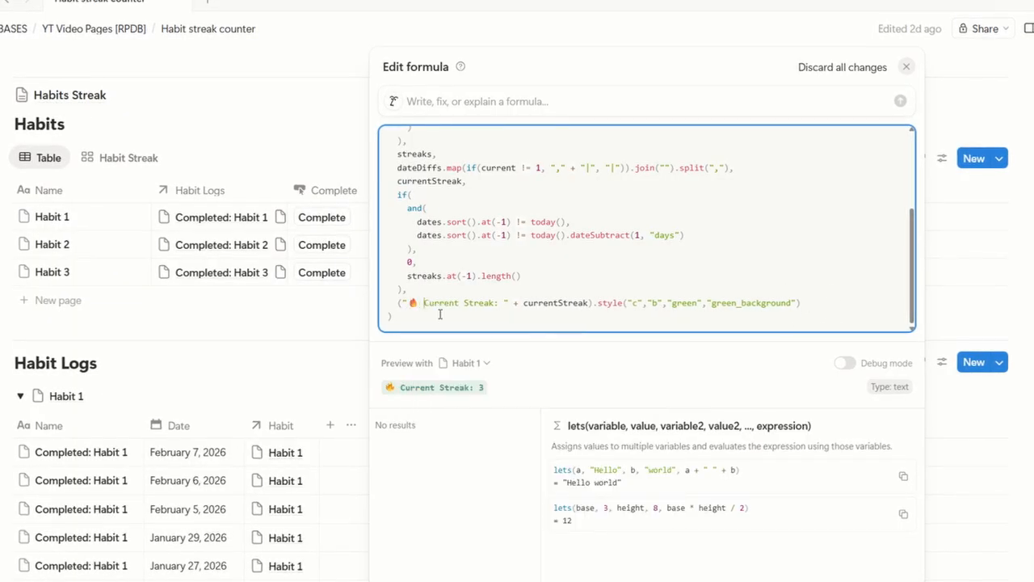
pyautogui.click(816, 314)
pyautogui.hotkey('ctrl', 'Return')
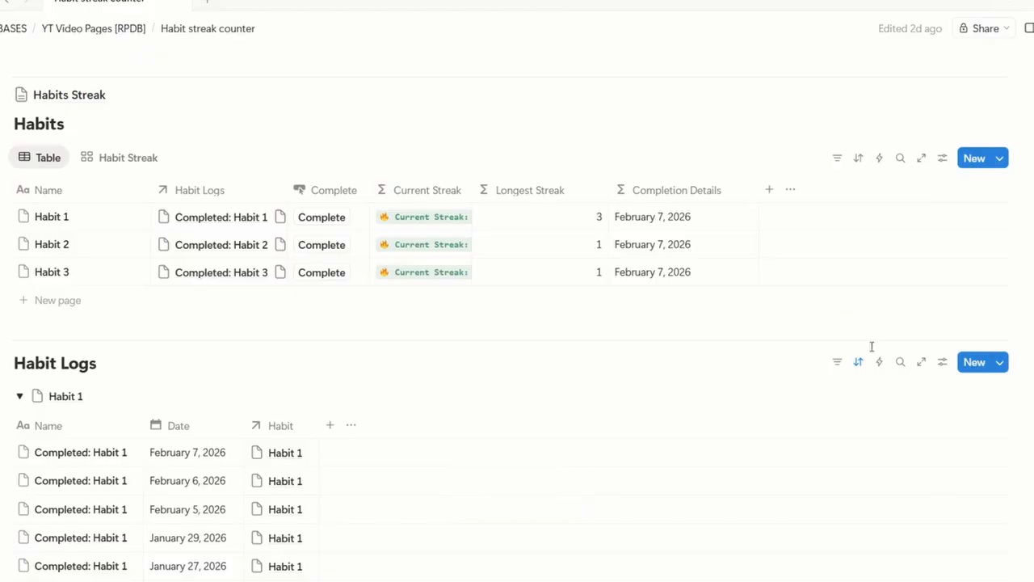
# Wrap the styled Current Streak result in an if() that returns "No Current Streak" when currentStreak == 0.
pyautogui.click(417, 226)
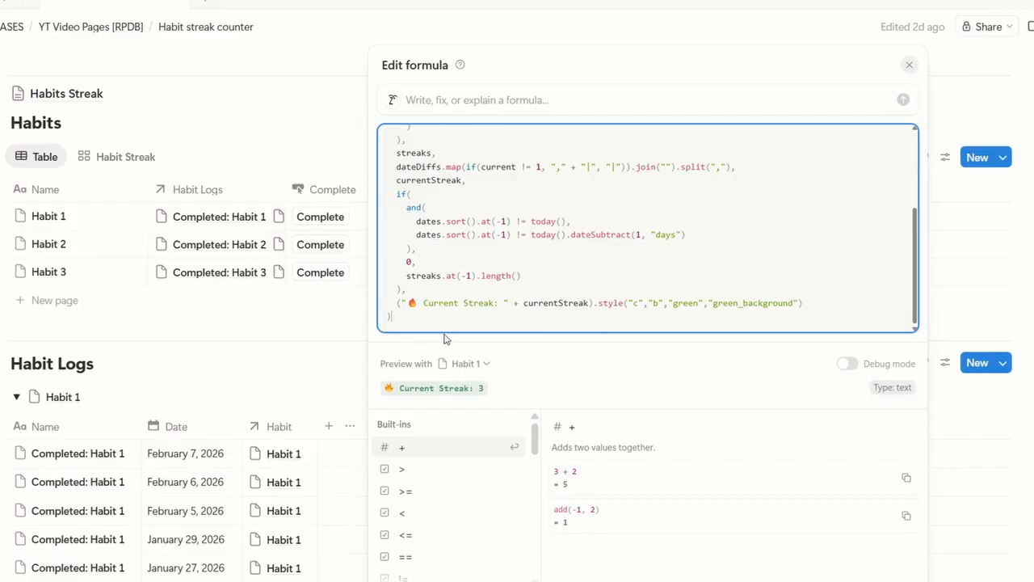
pyautogui.moveTo(395, 305); pyautogui.dragTo(643, 316)
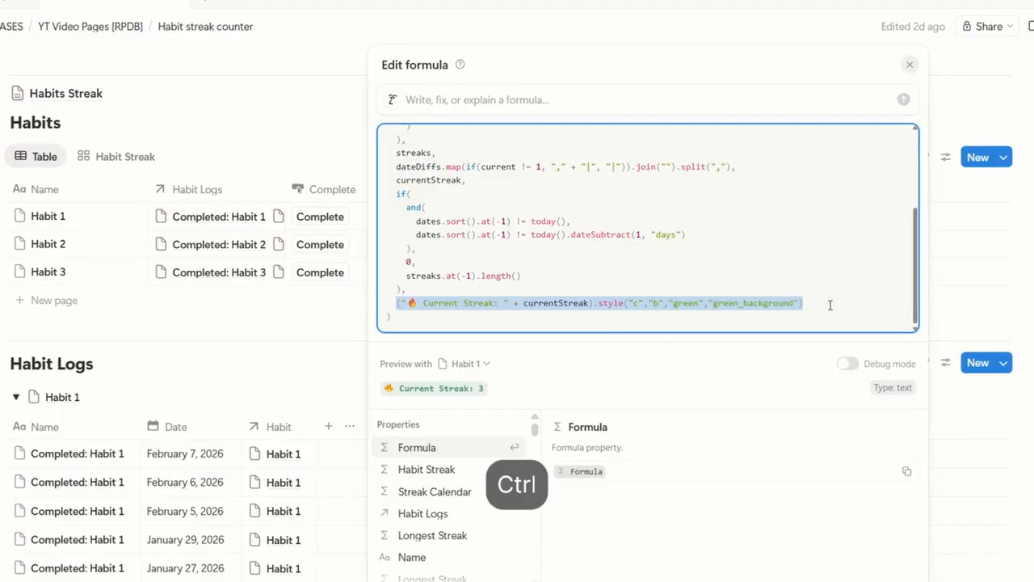
pyautogui.hotkey('ctrl', 'x')
pyautogui.write('if(')
pyautogui.hotkey('shift', 'Return')
pyautogui.write('currentStreak == 0,')
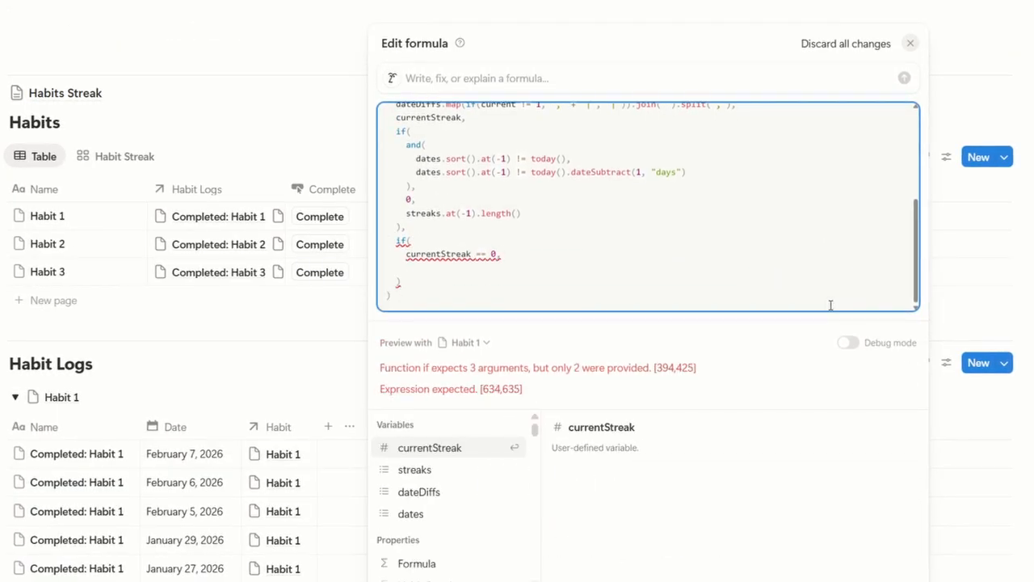
pyautogui.hotkey('shift', 'Return')
pyautogui.write('"No Current Streak",')
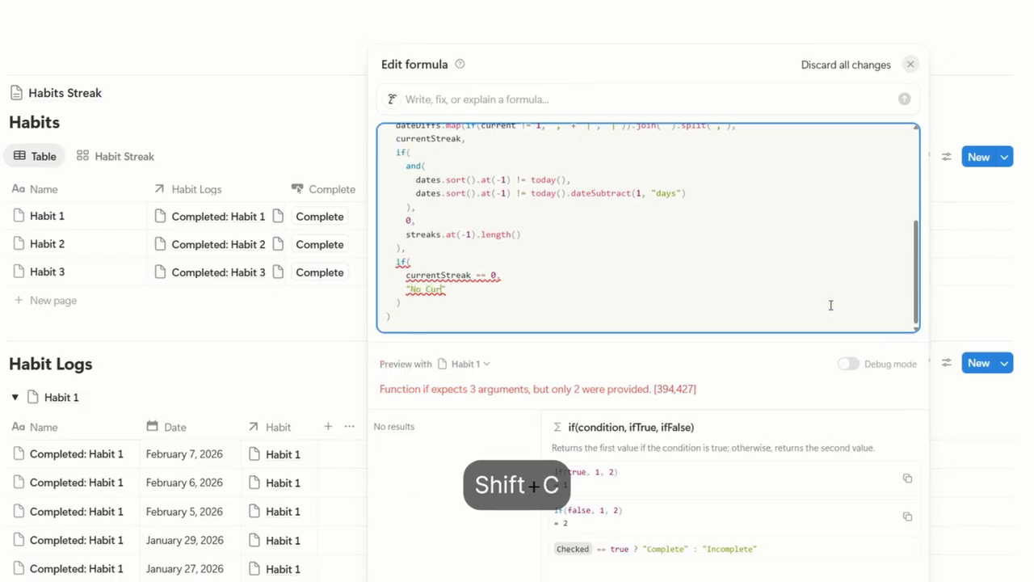
pyautogui.hotkey('shift', 'Return')
pyautogui.hotkey('ctrl', 'v')
# Append .style("c","gray") to the "No Current Streak" text and save the Current Streak formula.
pyautogui.click(828, 275)
pyautogui.press('Left')
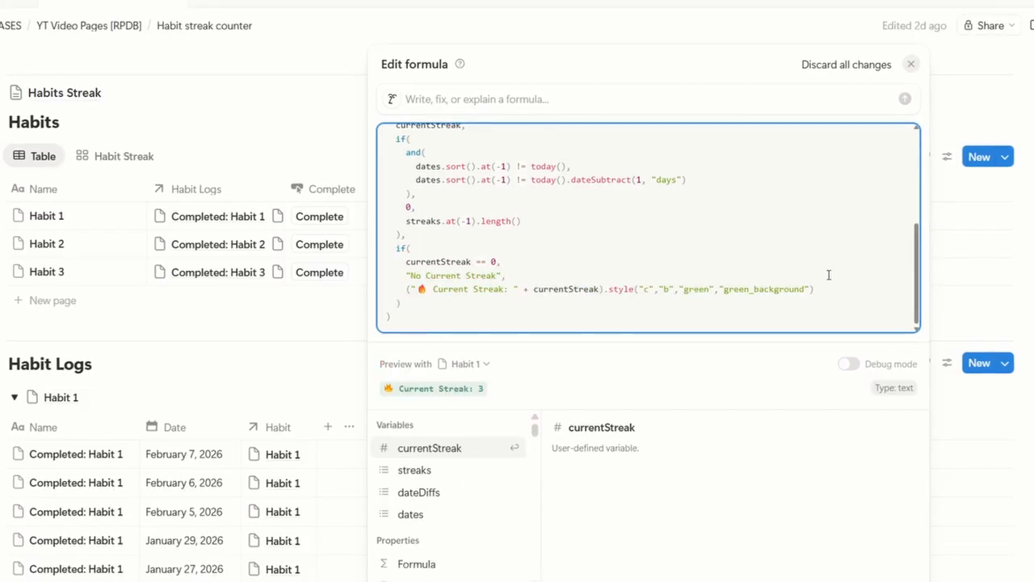
pyautogui.write('.style("c","gray"),')
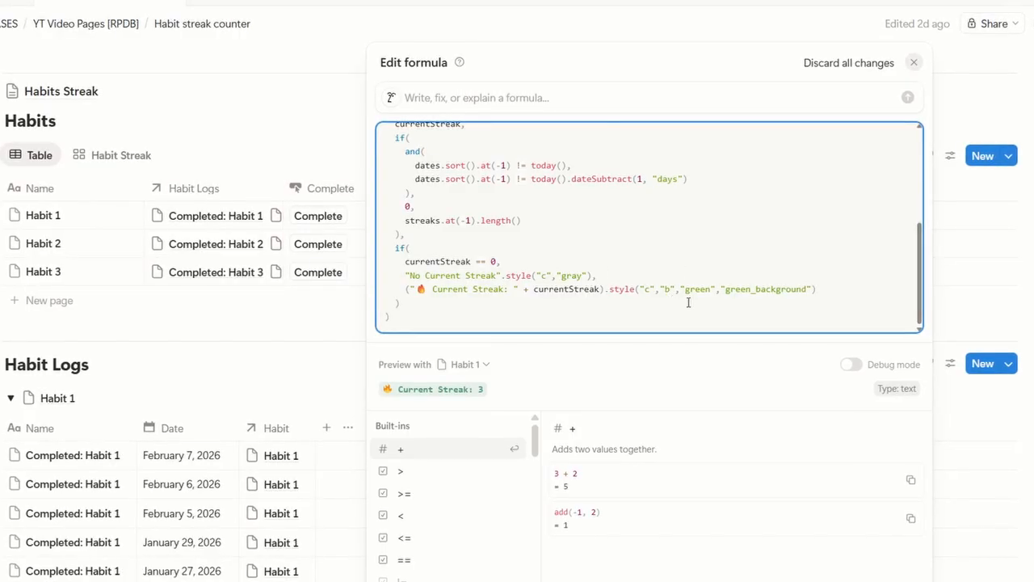
pyautogui.click(821, 289)
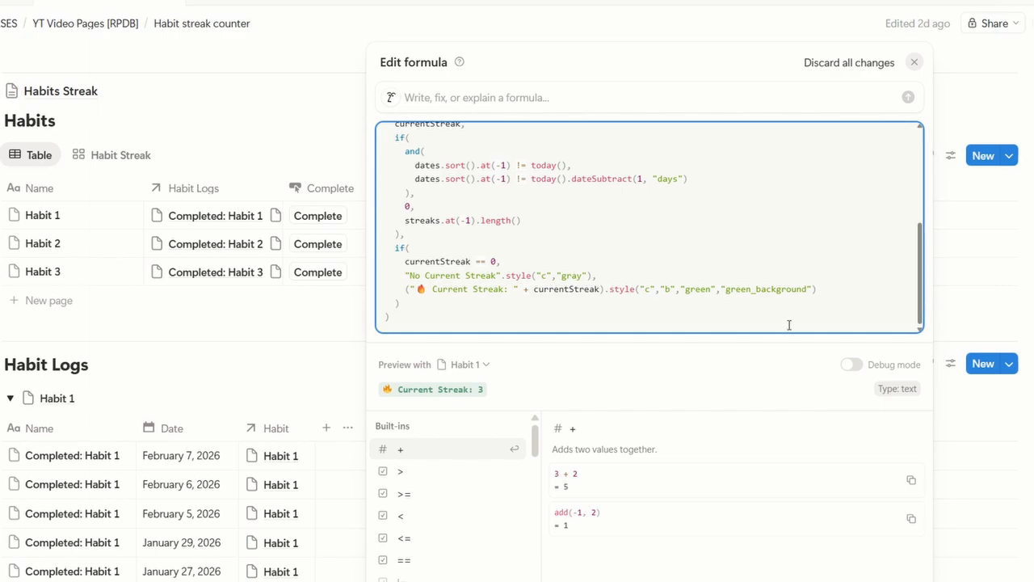
pyautogui.click(435, 320)
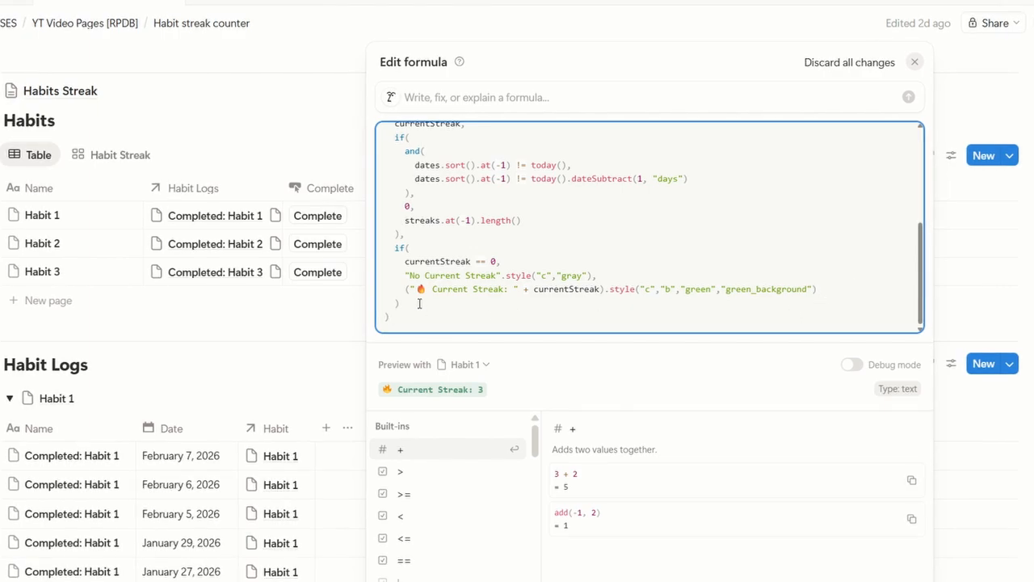
pyautogui.hotkey('ctrl', 'Return')
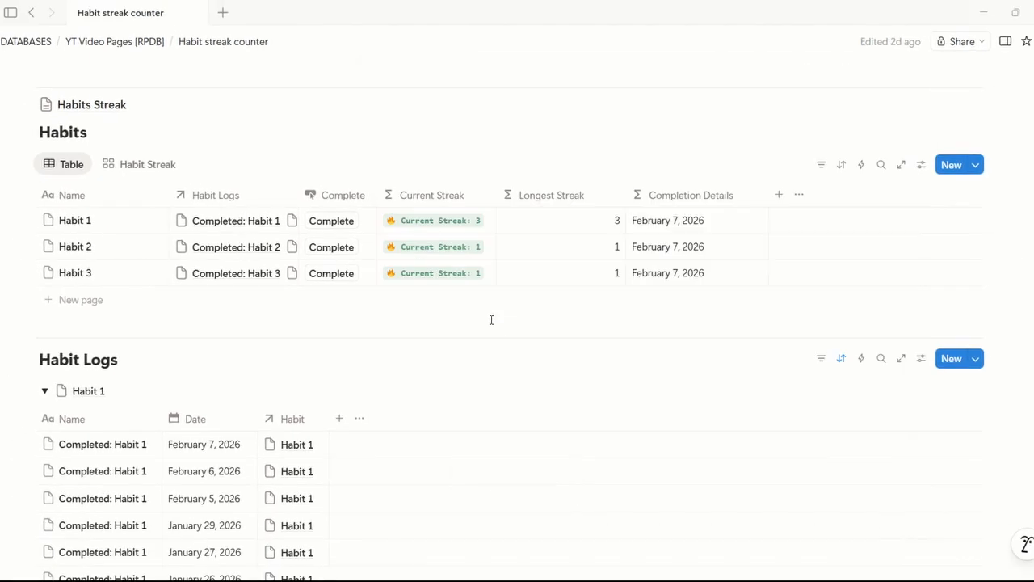
# Make the Longest Streak formula return "Longest Streak: " + longestStreak instead of longestStreak alone.
pyautogui.click(581, 224)
pyautogui.doubleClick(575, 301)
pyautogui.hotkey('ctrl', 'x')
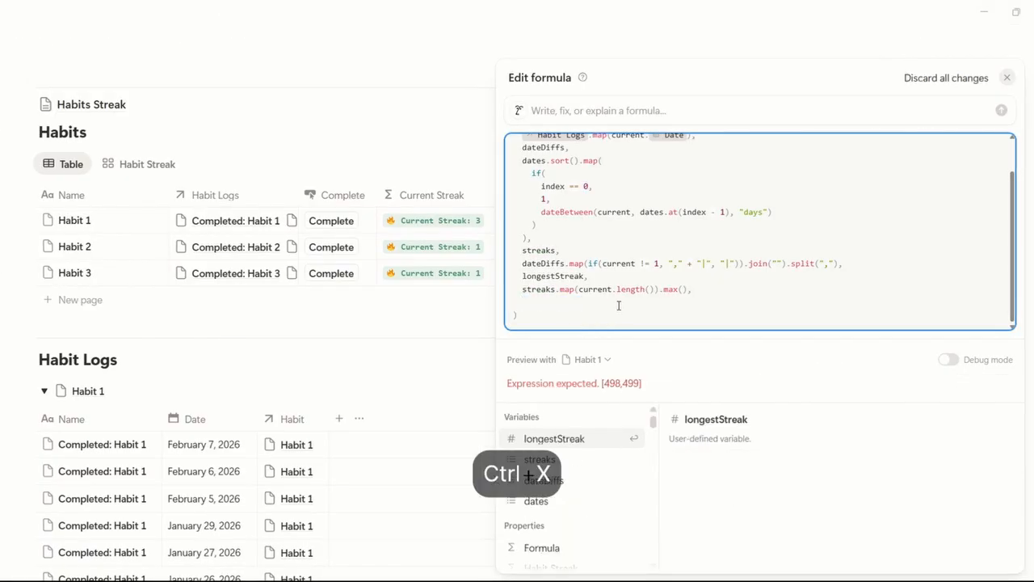
pyautogui.write('"Longest St')
pyautogui.write('reak:')
pyautogui.press('Right')
pyautogui.write('+')
pyautogui.hotkey('ctrl', 'v')
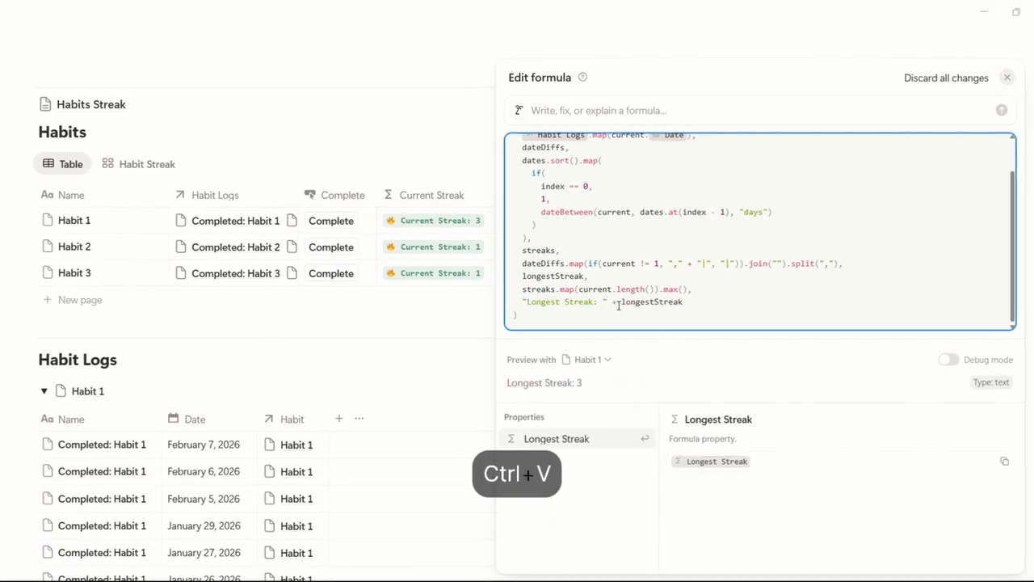
# Wrap the returned Longest Streak expression in parentheses and append .style("c","b","blue").
pyautogui.tripleClick(668, 305)
pyautogui.hotkey('ctrl', 'x')
pyautogui.hotkey('ctrl', 'v')
pyautogui.write('.style("b","blue')
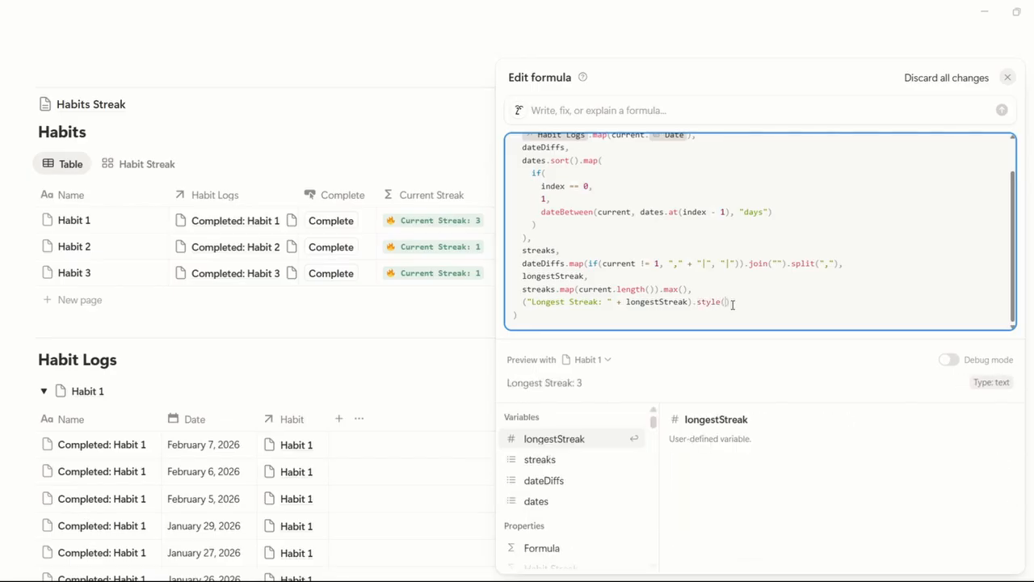
pyautogui.click(731, 301)
pyautogui.write('c","b","blue"')
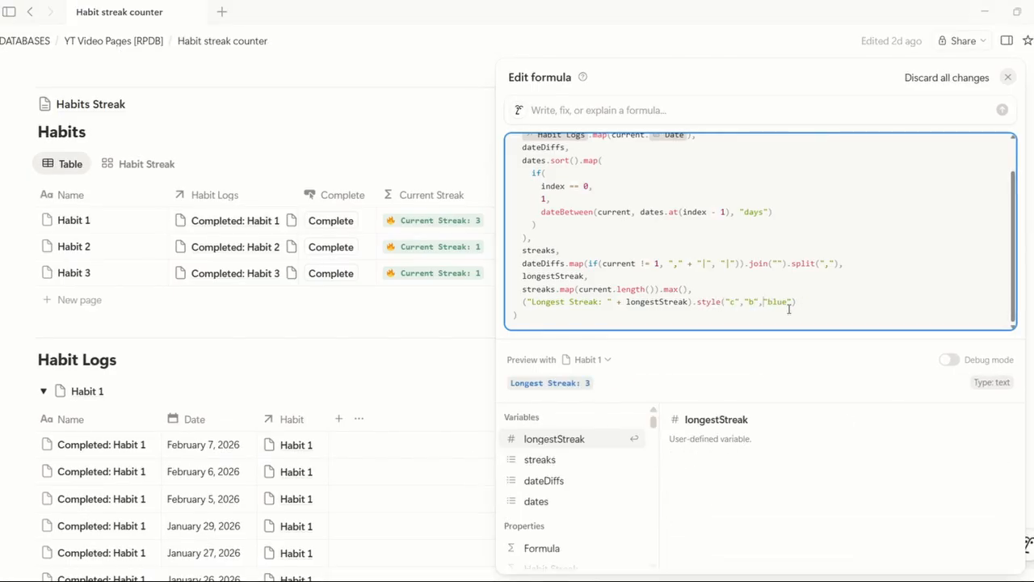
pyautogui.click(805, 302)
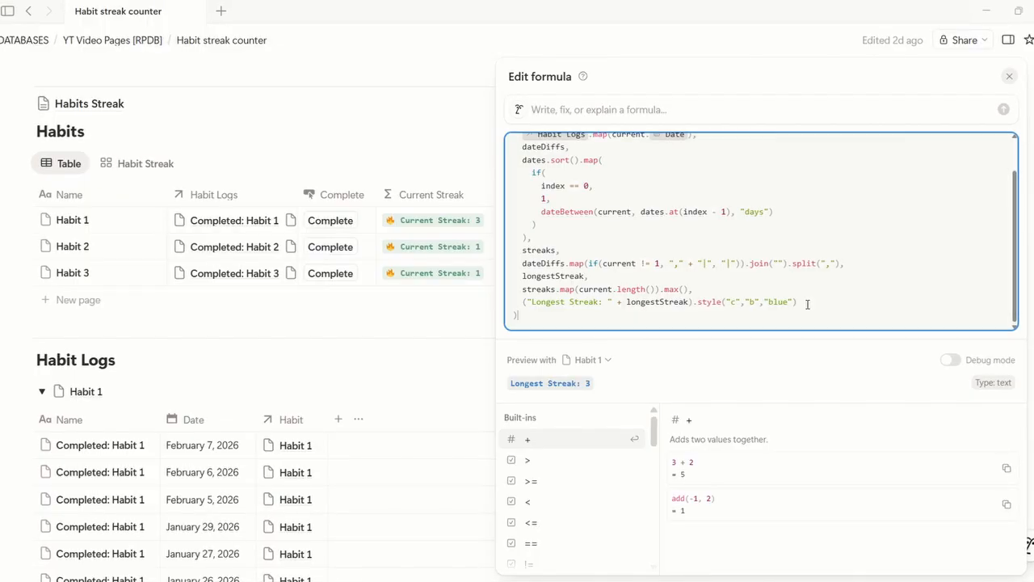
# Enclose the styled Longest Streak expression in an if() call and save the formula.
pyautogui.tripleClick(798, 303)
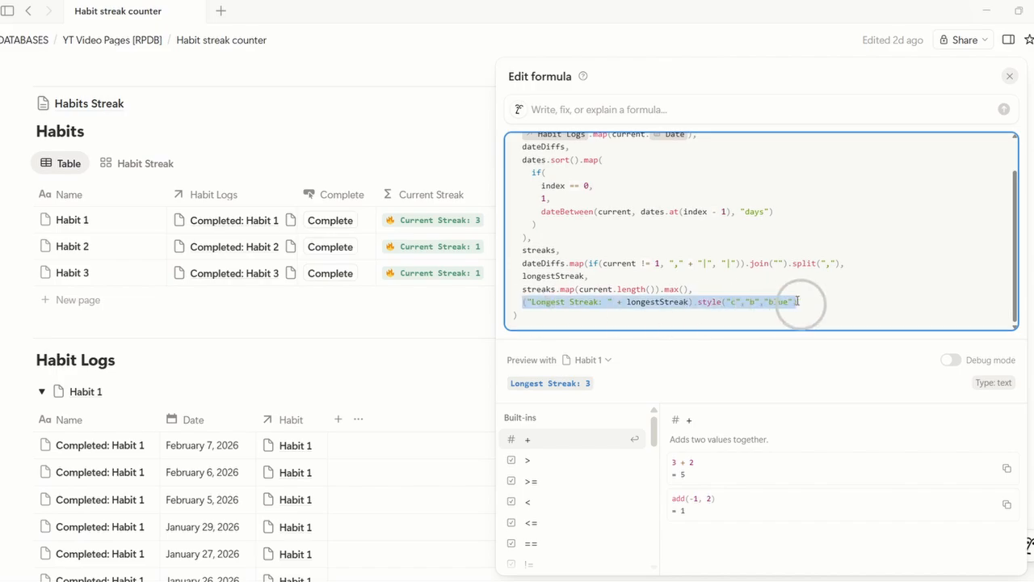
pyautogui.hotkey('ctrl', 'x')
pyautogui.write('if(')
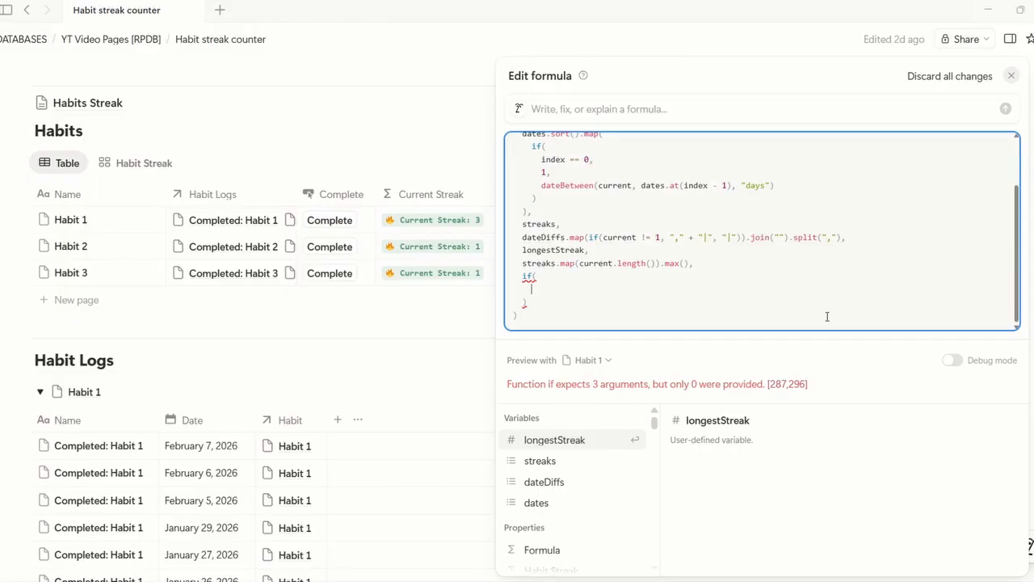
pyautogui.hotkey('ctrl', 'v')
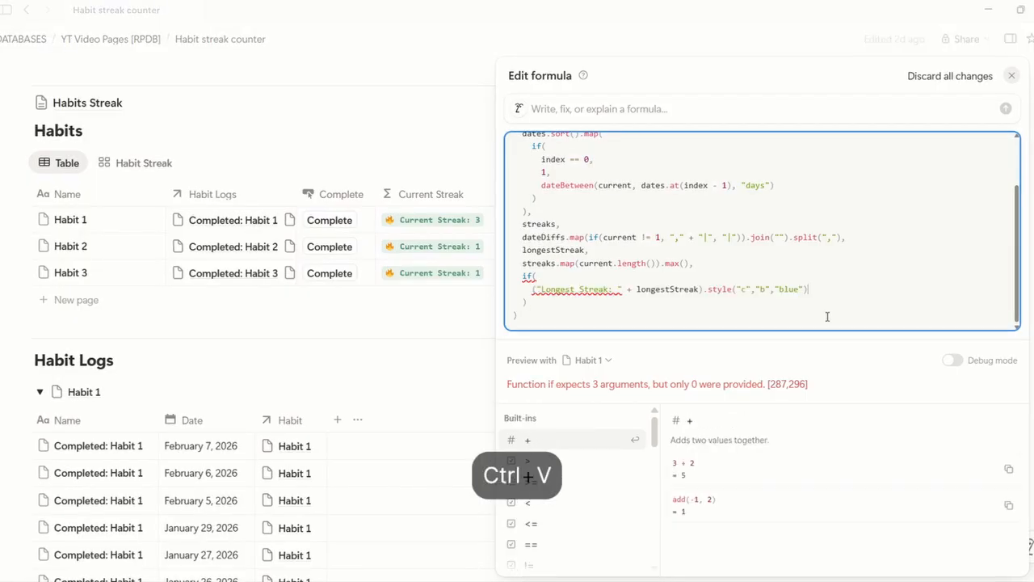
pyautogui.hotkey('ctrl', 'Return')
# Copy the currentStreak variable with its if() definition from the Current Streak formula into the Longest Streak formula, just before longestStreak.
pyautogui.click(424, 227)
pyautogui.scroll(2, 424, 226)
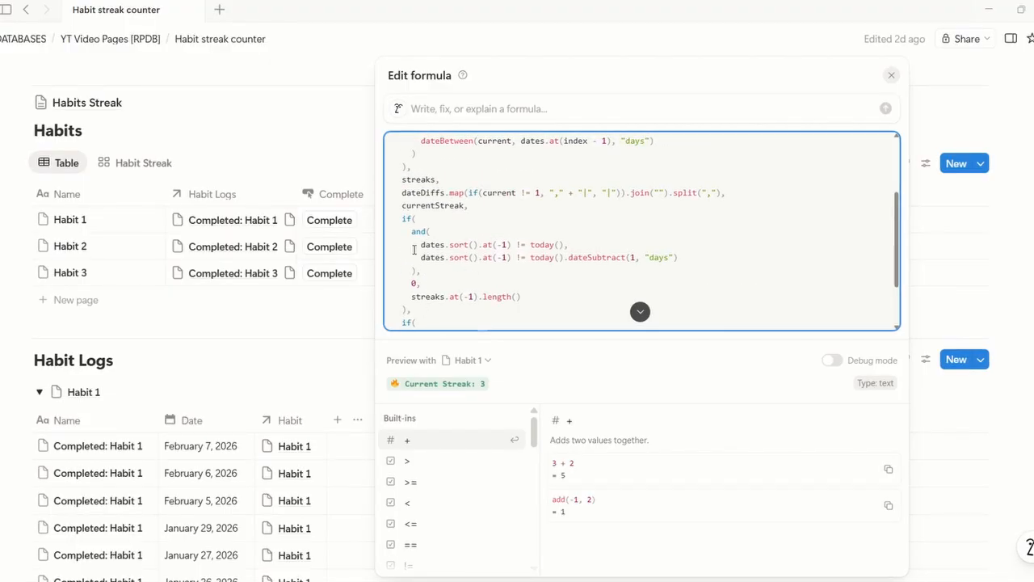
pyautogui.moveTo(402, 205); pyautogui.dragTo(426, 310)
pyautogui.hotkey('ctrl', 'c')
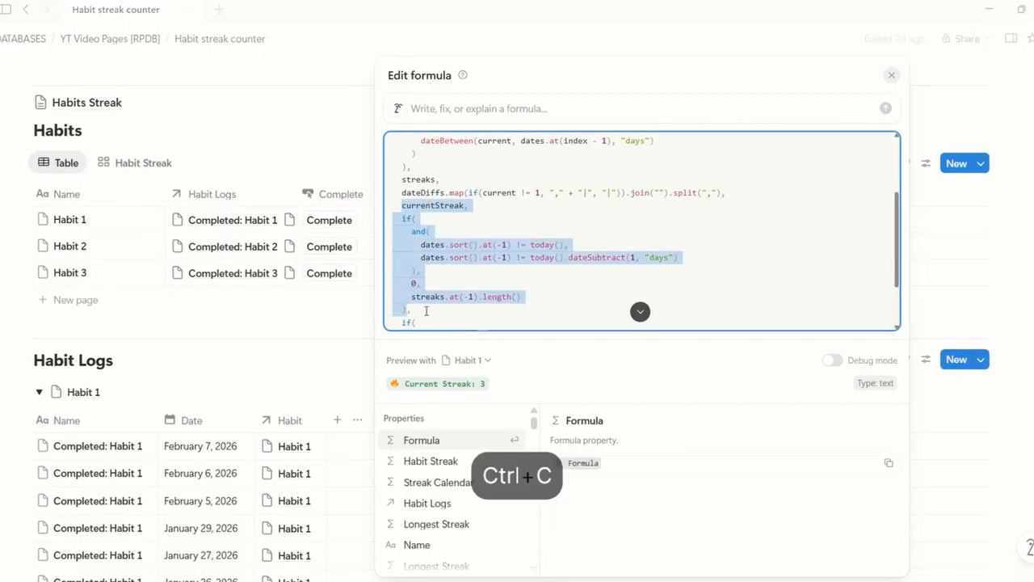
pyautogui.press('Escape')
pyautogui.click(575, 223)
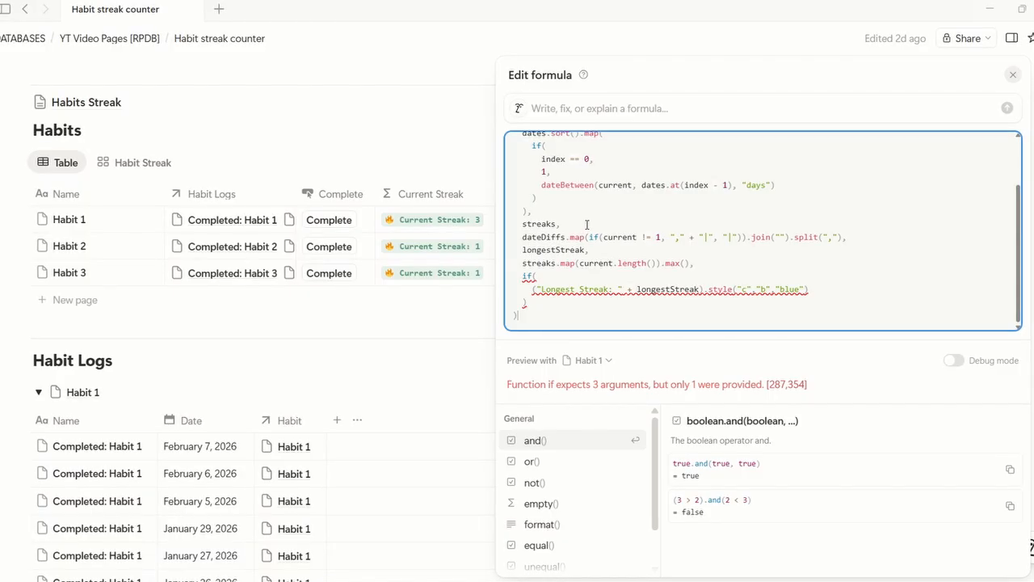
pyautogui.click(891, 237)
pyautogui.hotkey('shift', 'Return')
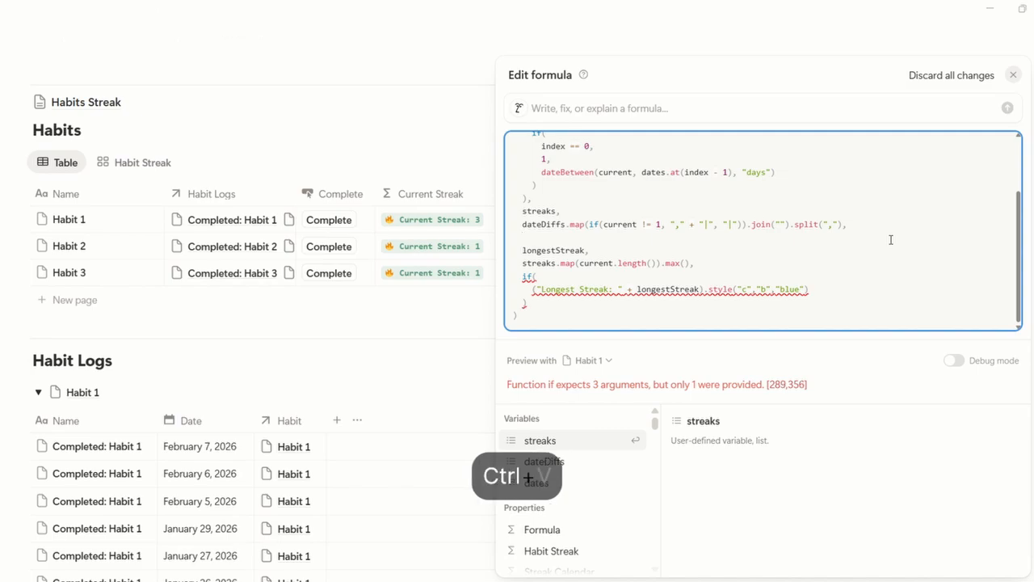
pyautogui.hotkey('ctrl', 'v')
pyautogui.write(',')
pyautogui.scroll(1, 891, 240)
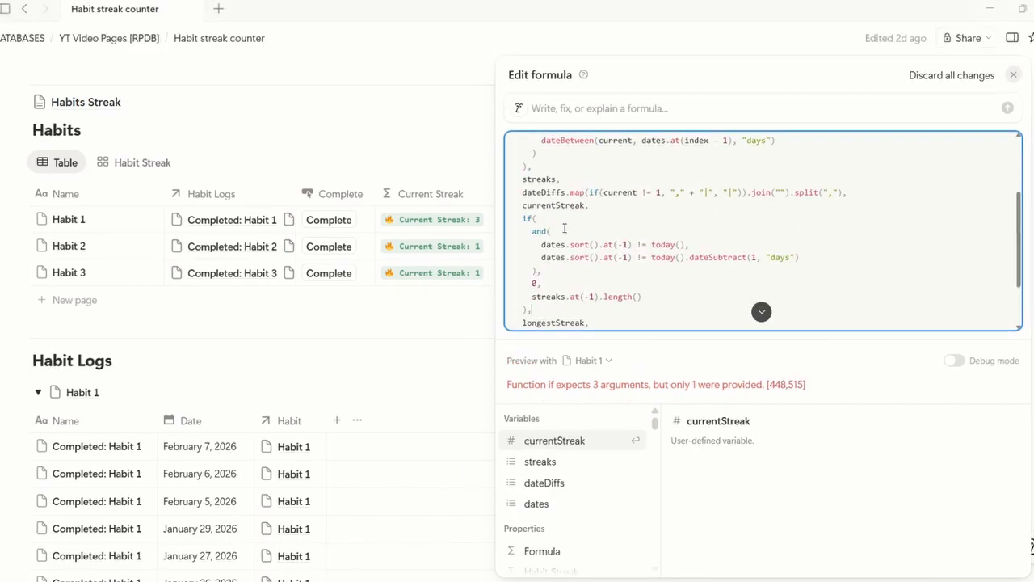
pyautogui.click(589, 213)
pyautogui.scroll(-1, 783, 232)
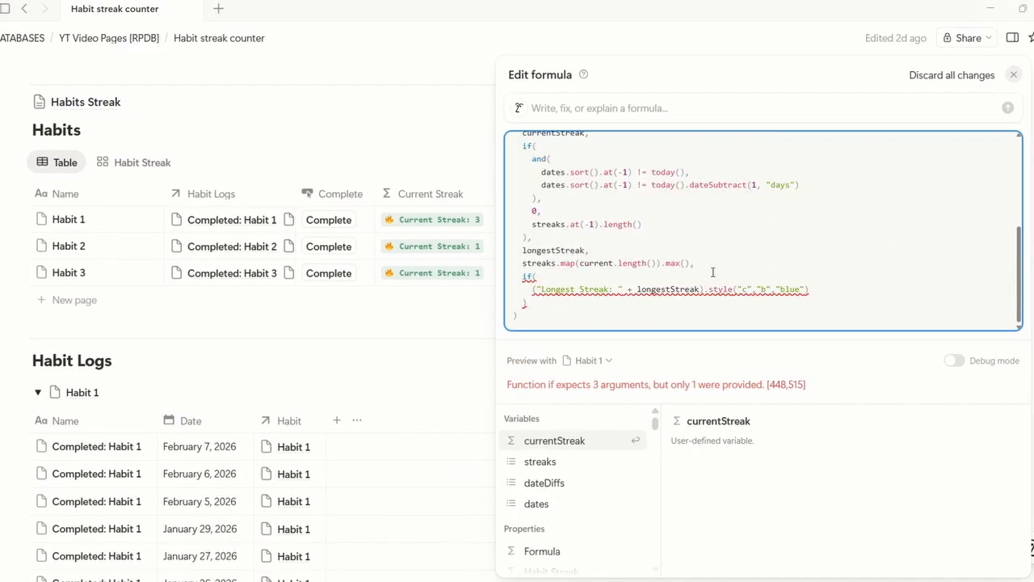
# Give the Longest Streak if() the condition longestStreak == currentStreak and use the styled Longest Streak expression for both outcomes.
pyautogui.click(827, 290)
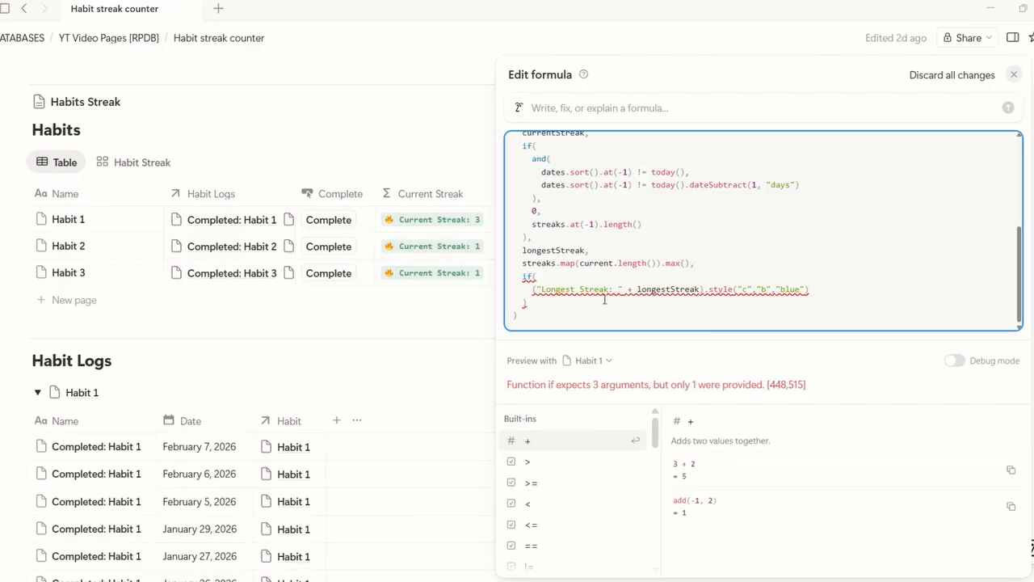
pyautogui.moveTo(533, 291); pyautogui.dragTo(833, 287)
pyautogui.hotkey('ctrl', 'x')
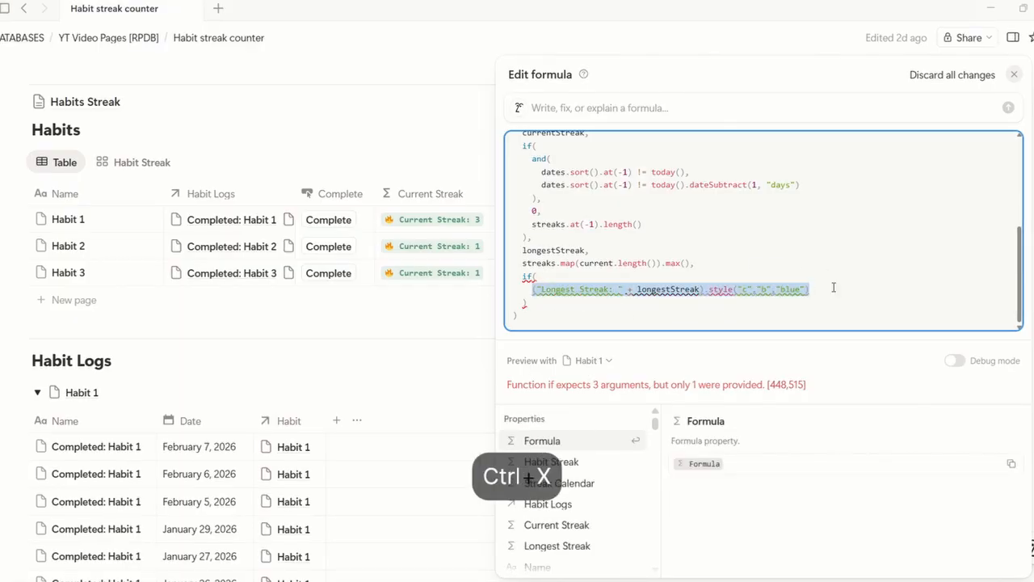
pyautogui.write('longestStreak == currentStreak,')
pyautogui.hotkey('shift', 'Return')
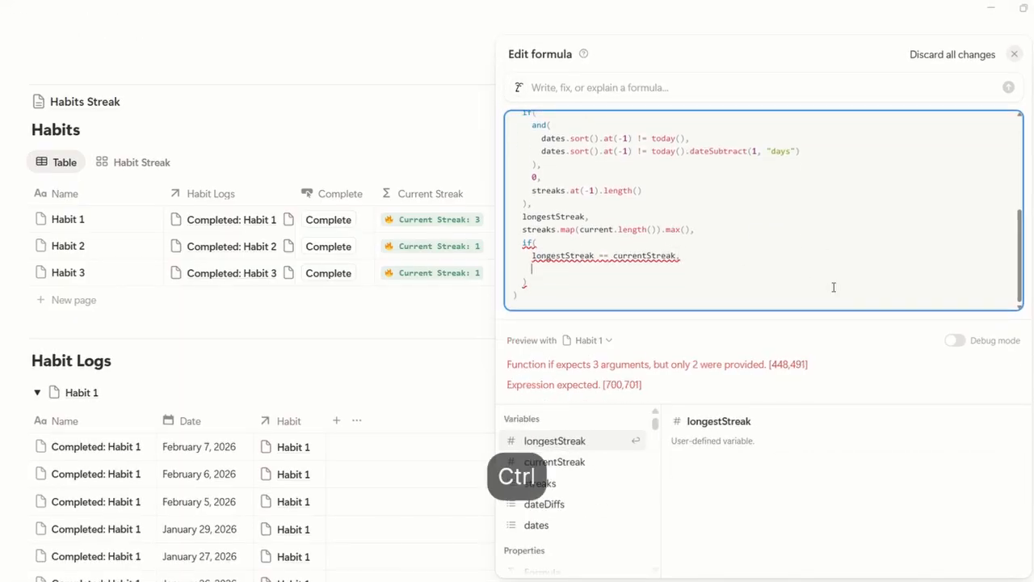
pyautogui.hotkey('ctrl', 'v')
pyautogui.write(',')
pyautogui.hotkey('shift', 'Return')
pyautogui.hotkey('ctrl', 'v')
# Add "blue_background" to the style of the if() result for longestStreak == currentStreak and save the Longest Streak formula.
pyautogui.click(806, 276)
pyautogui.write(', "blue_background"')
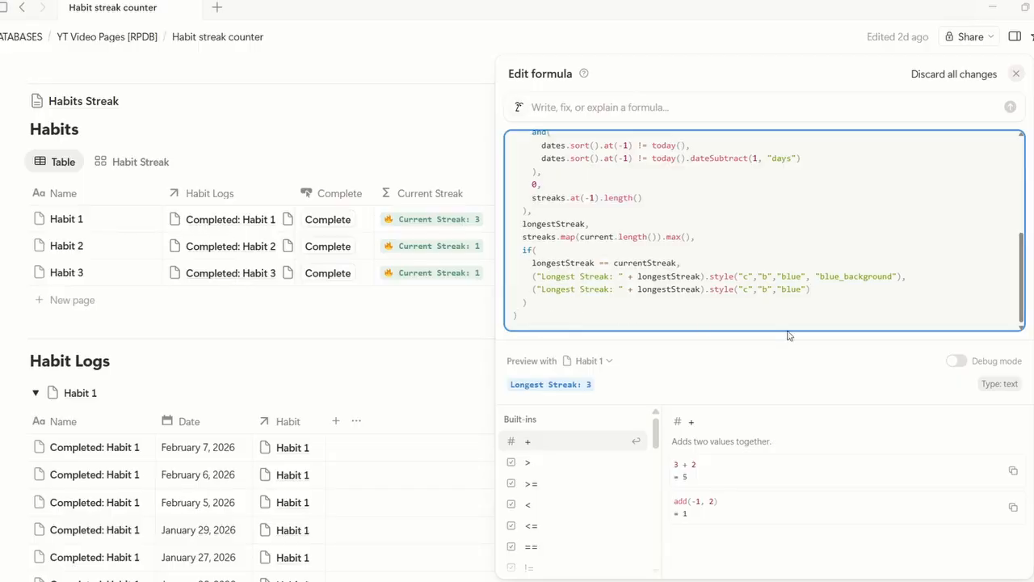
pyautogui.click(899, 317)
pyautogui.hotkey('ctrl', 'Return')
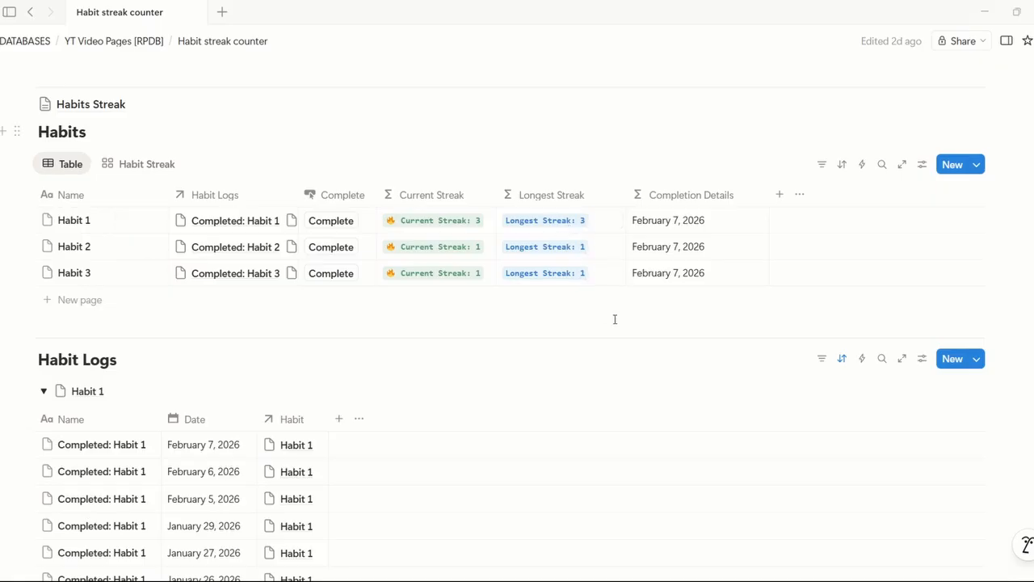
# Open the Completion Details formula for Habit 1 and replace its final output with "Total Completed (In last 30 days): " + totalCompleted.
pyautogui.scroll(2, 655, 318)
pyautogui.click(713, 297)
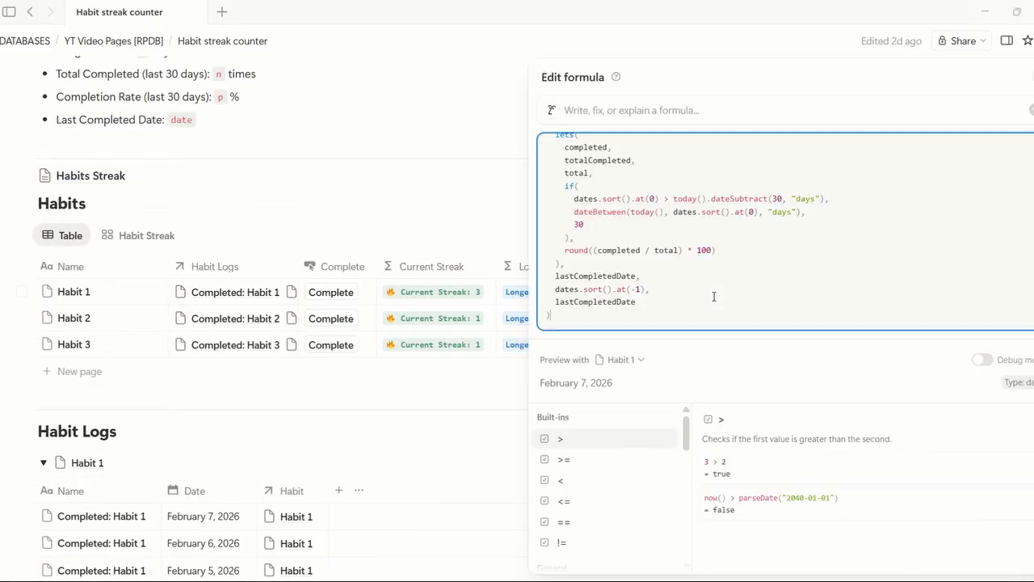
pyautogui.click(632, 318)
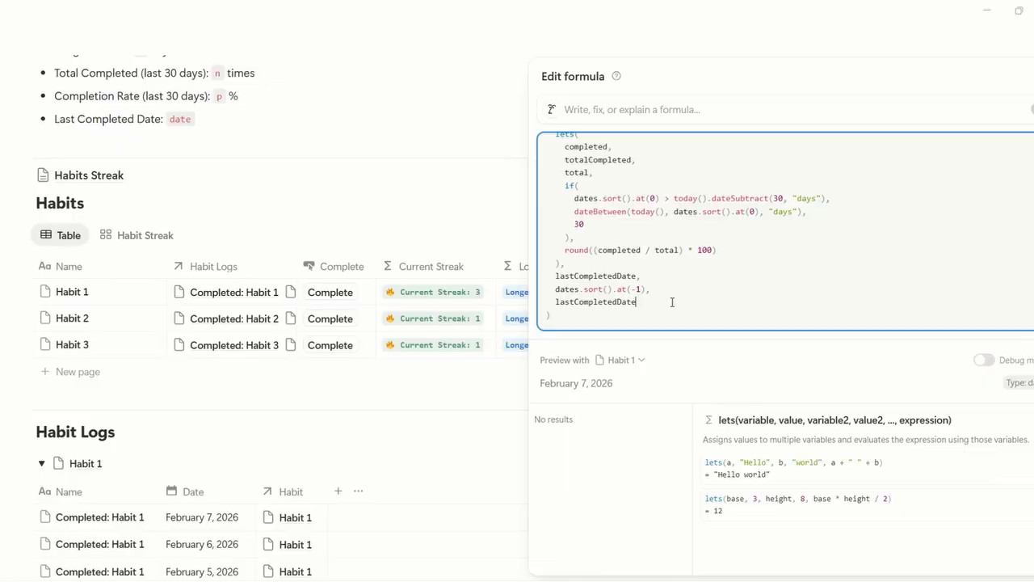
pyautogui.doubleClick(671, 302)
pyautogui.write('"')
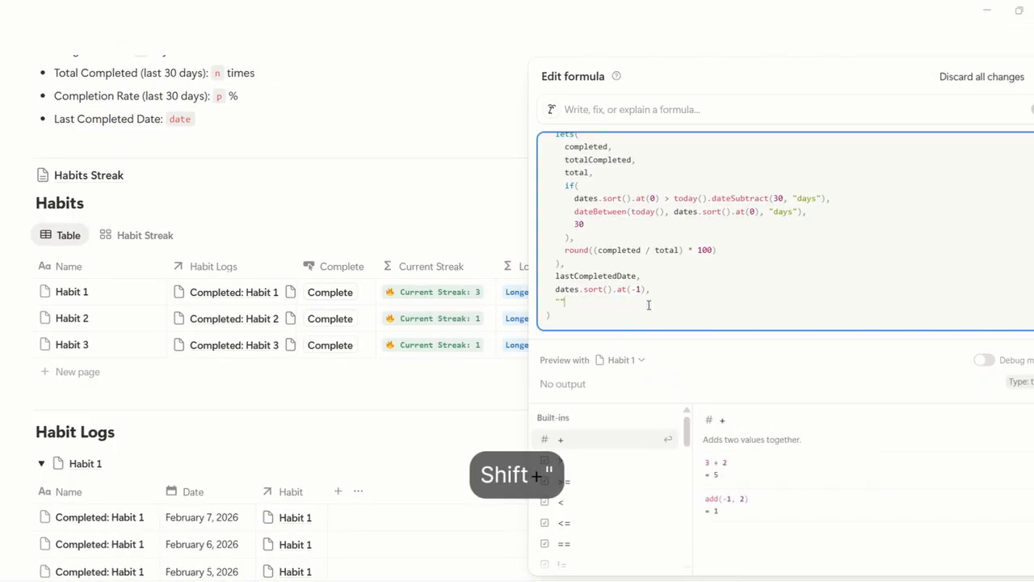
pyautogui.write('Total Completed (In last 30 days): " + totalCompleted')
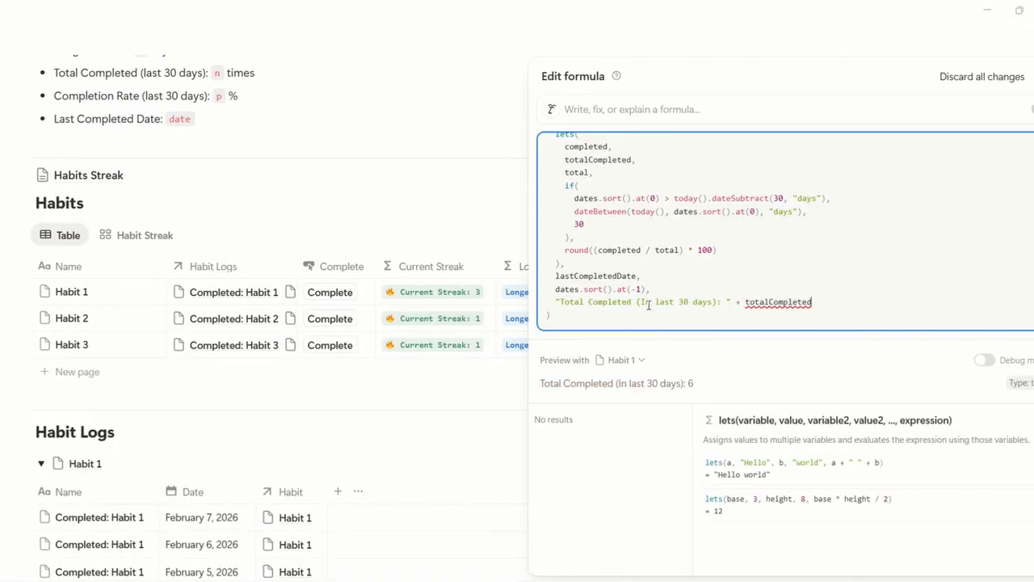
# Append "\n" and the label "Completion Rate (last 30 days): ", and shorten the first label to "Total Completed (last 30 days): ".
pyautogui.hotkey('ctrl', 'z')
pyautogui.write('+ "\\n" +')
pyautogui.hotkey('shift', 'Return')
pyautogui.write('"')
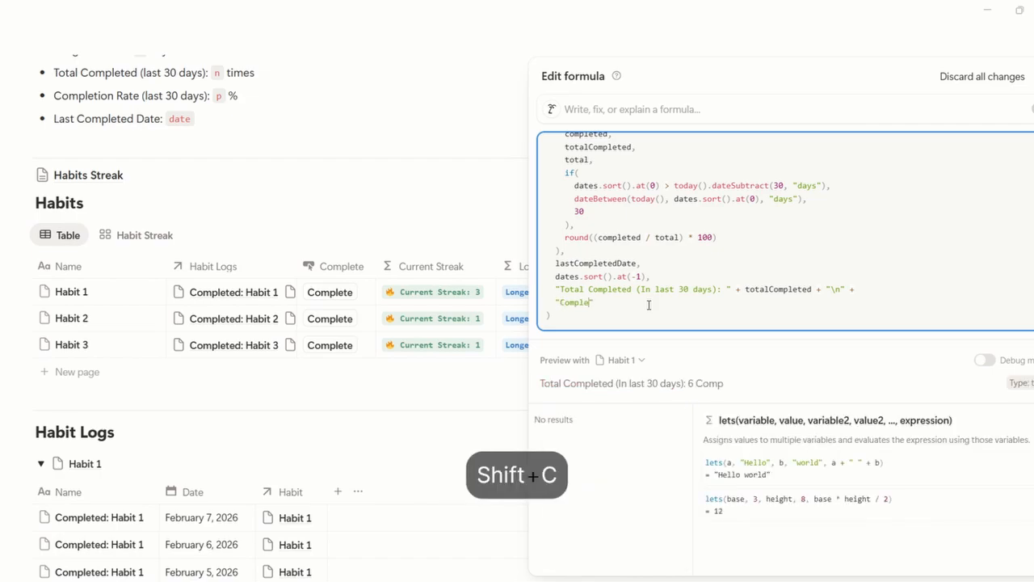
pyautogui.write('Completion Rate ()last 30 days')
pyautogui.press('Right')
pyautogui.write(':')
pyautogui.click(655, 293)
pyautogui.press('BackSpace')
pyautogui.press('BackSpace')
pyautogui.press('BackSpace')
# Add completionRate and a line break after its label, followed by "Last Completed Date: " + lastCompletedDate.
pyautogui.click(722, 306)
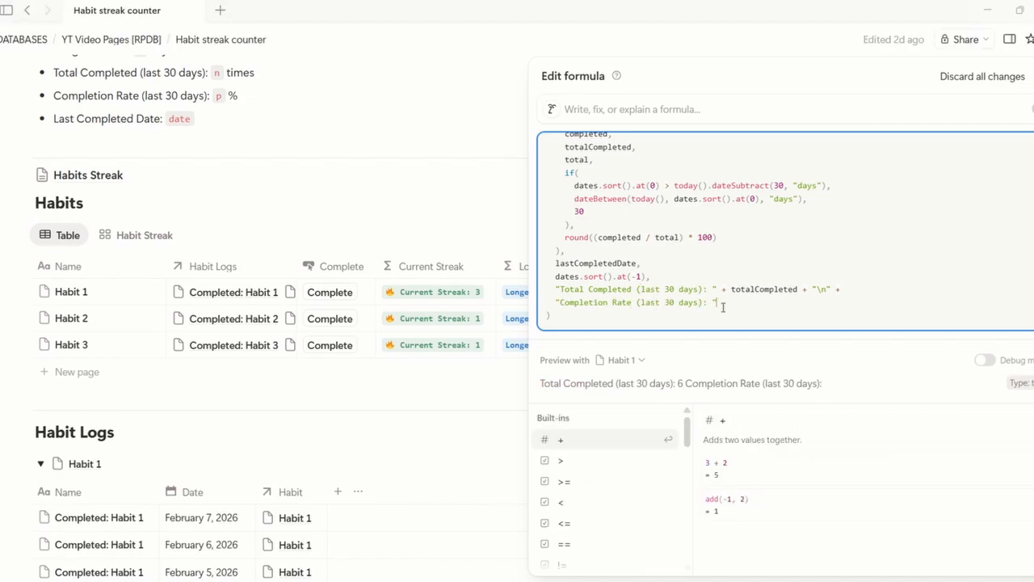
pyautogui.write('+ completionRate + "\\n" +')
pyautogui.hotkey('shift', 'Return')
pyautogui.write('"')
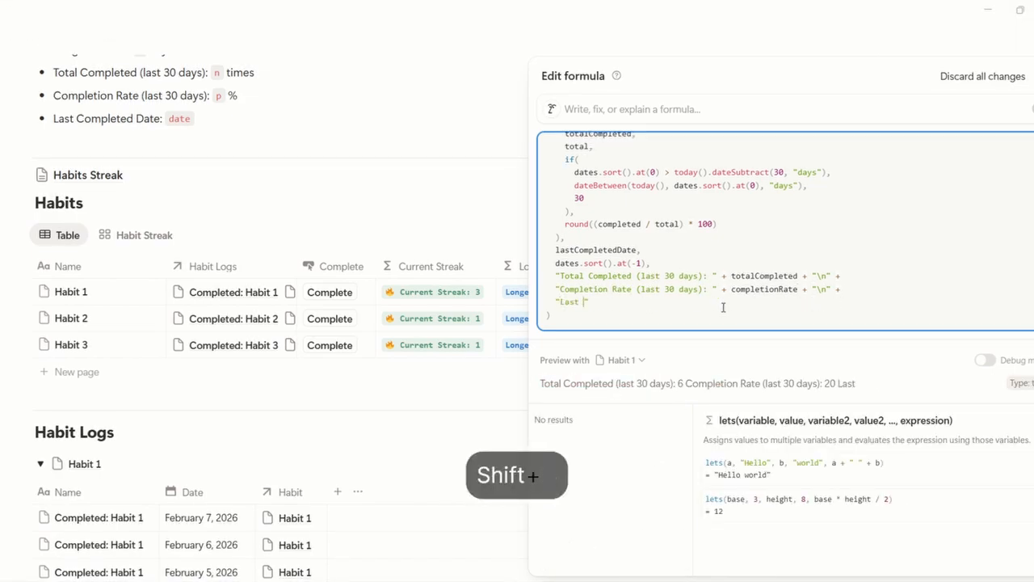
pyautogui.write('Last Completed Date: " + lastCompletedDate')
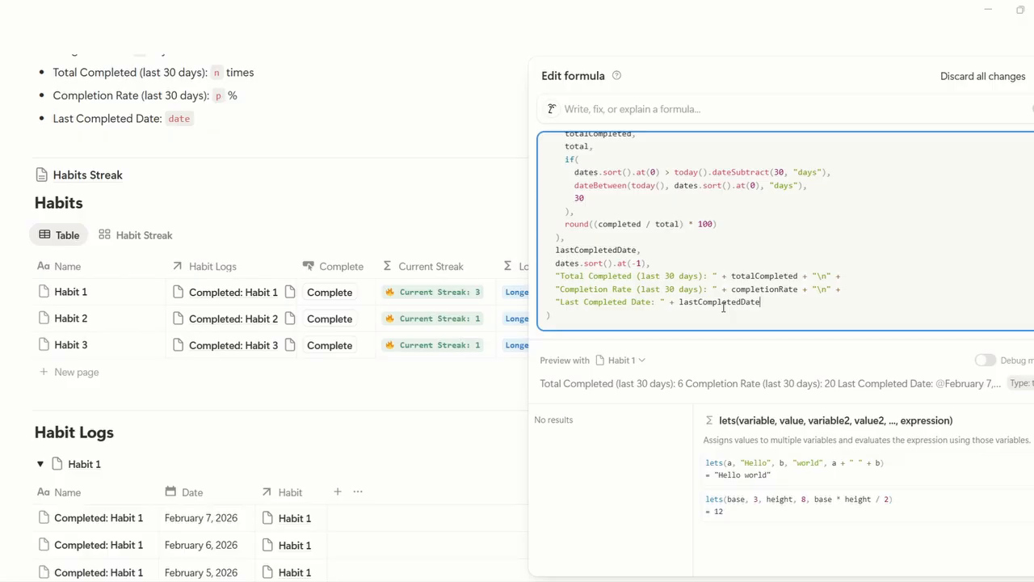
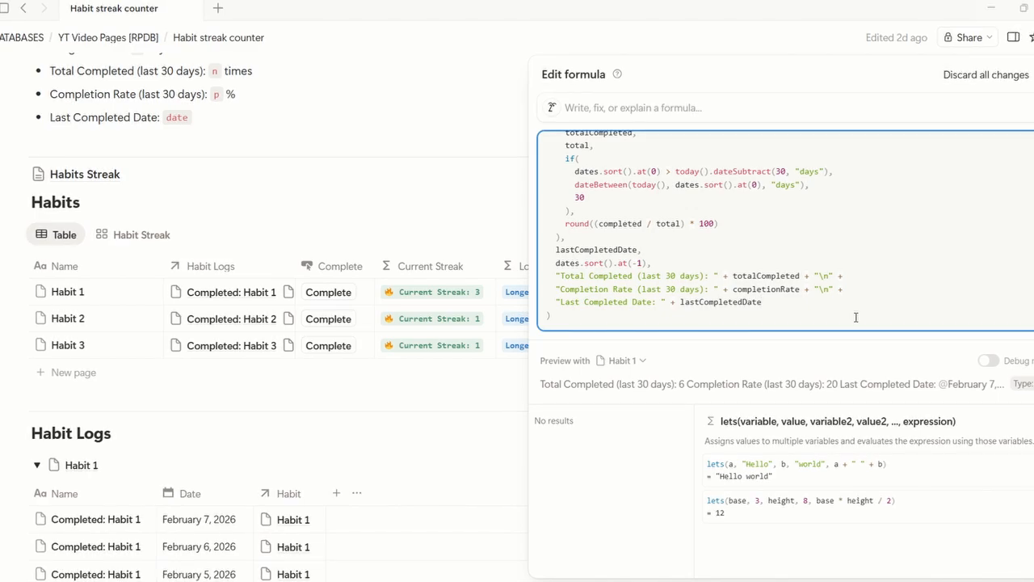
# Enclose the three labelled output lines of the Completion Details formula in square brackets as a list.
pyautogui.moveTo(555, 275); pyautogui.dragTo(794, 305)
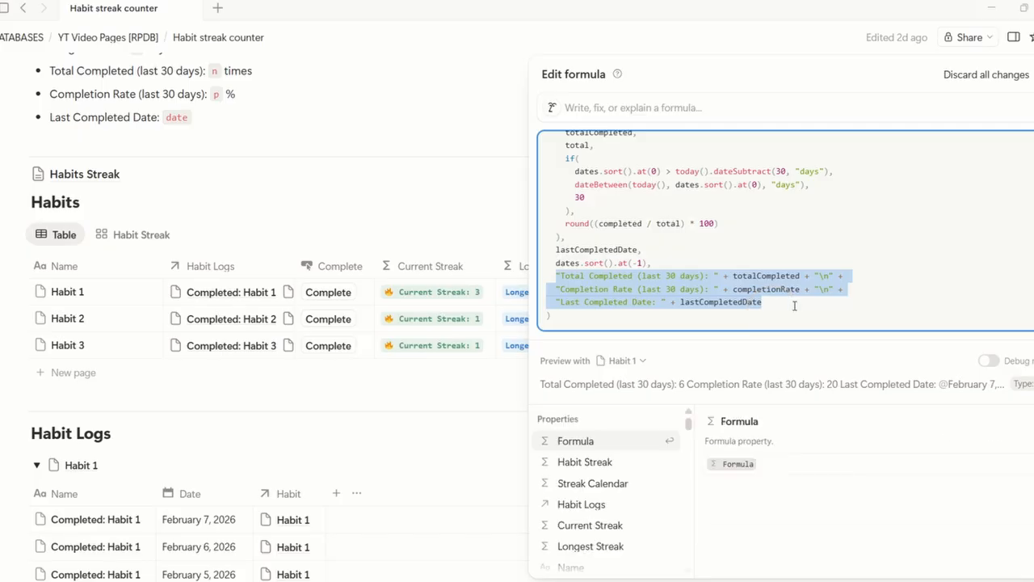
pyautogui.hotkey('ctrl', 'x')
pyautogui.write('[')
pyautogui.hotkey('shift', 'Return')
pyautogui.hotkey('ctrl', 'v')
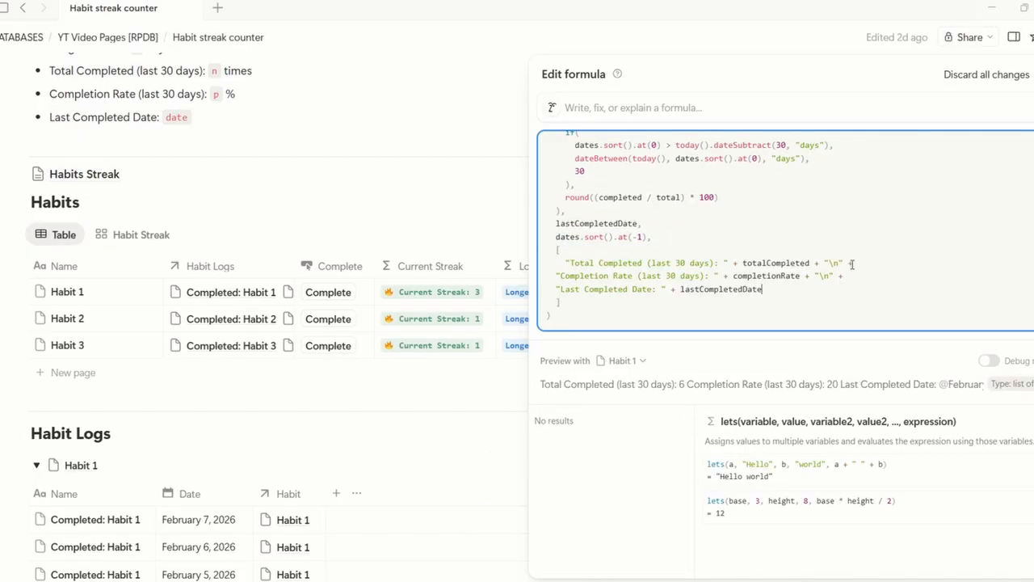
# Replace the + "\n" + joins after totalCompleted and completionRate with commas and indent the list items evenly.
pyautogui.click(851, 263)
pyautogui.press('BackSpace')
pyautogui.press('BackSpace')
pyautogui.press('BackSpace')
pyautogui.press('BackSpace')
pyautogui.press('BackSpace')
pyautogui.press('BackSpace')
pyautogui.press('BackSpace')
pyautogui.write(',')
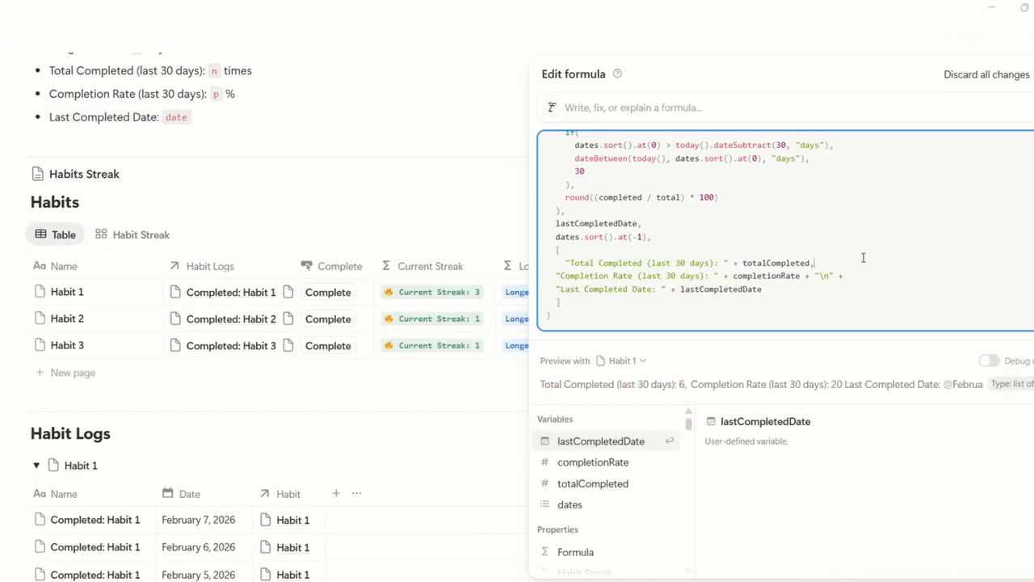
pyautogui.moveTo(555, 276); pyautogui.dragTo(771, 289)
pyautogui.press('Tab')
pyautogui.moveTo(854, 276); pyautogui.dragTo(812, 278)
pyautogui.press('BackSpace')
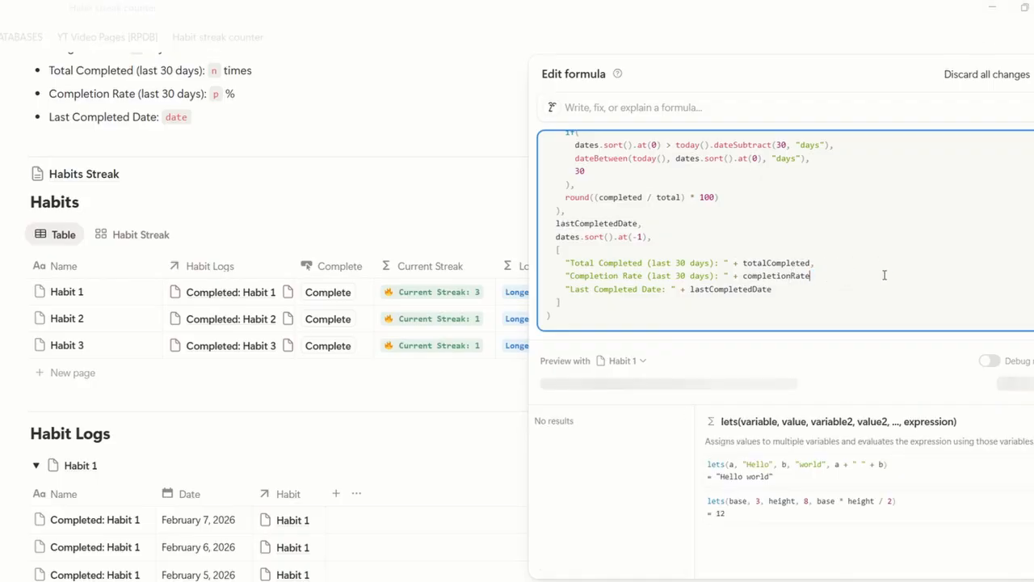
pyautogui.write(',')
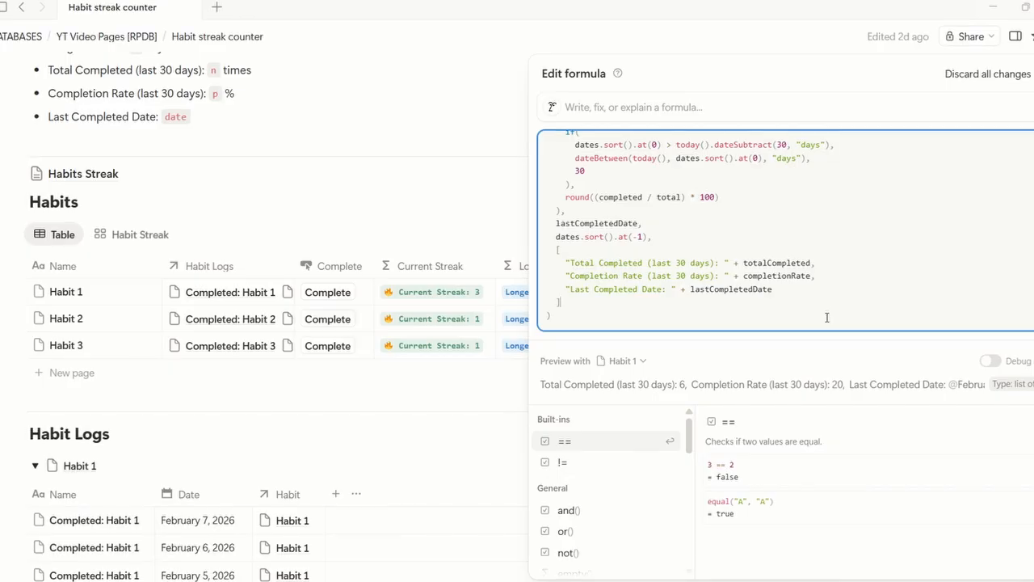
# Chain .map(current.style("c","b","blue")).join("\n") onto the list and save the Completion Details formula.
pyautogui.write('.')
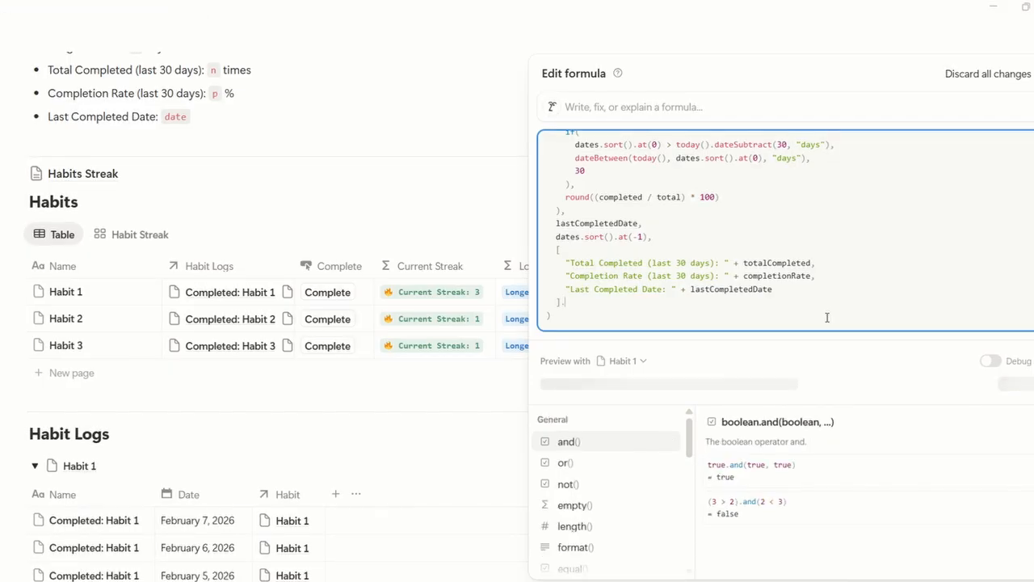
pyautogui.write('map()current.style("c","b")')
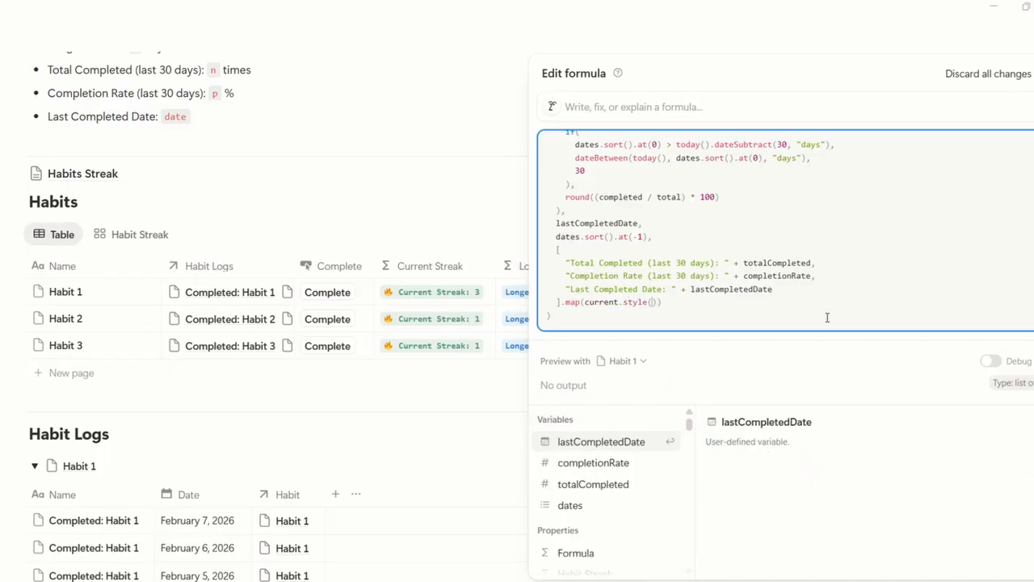
pyautogui.write(',"blue"')
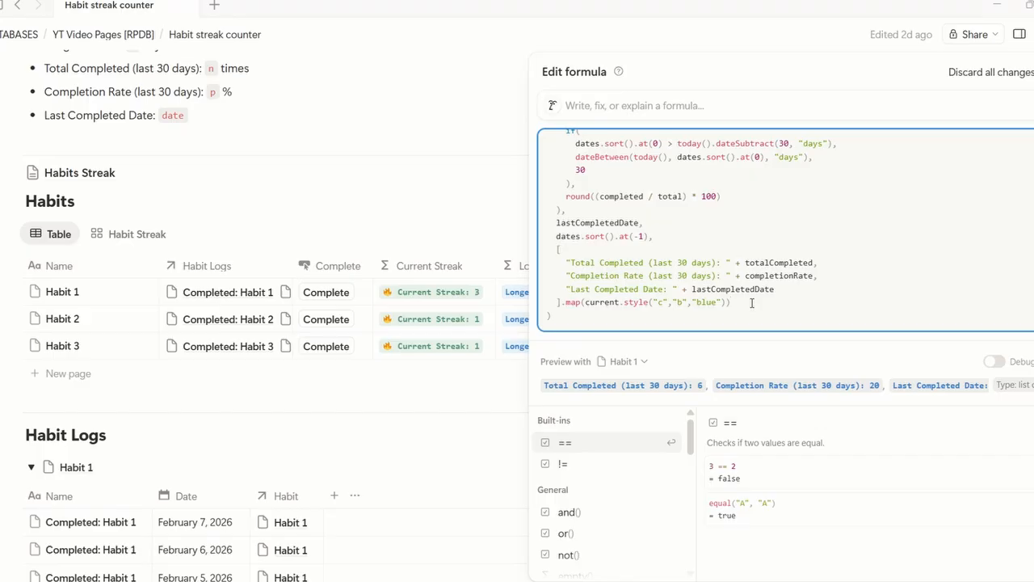
pyautogui.write('.join("\\n")')
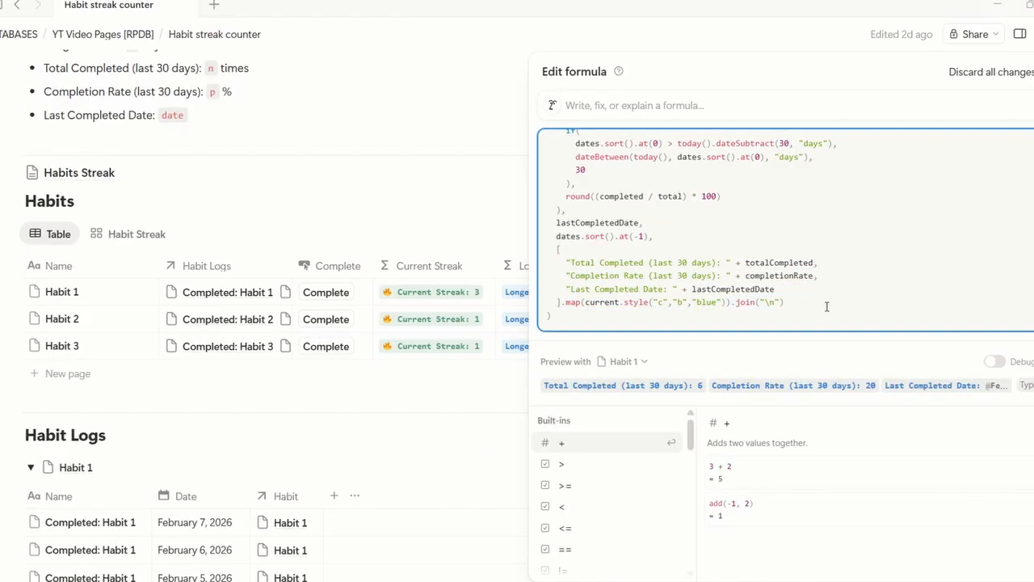
pyautogui.hotkey('ctrl', 'Return')
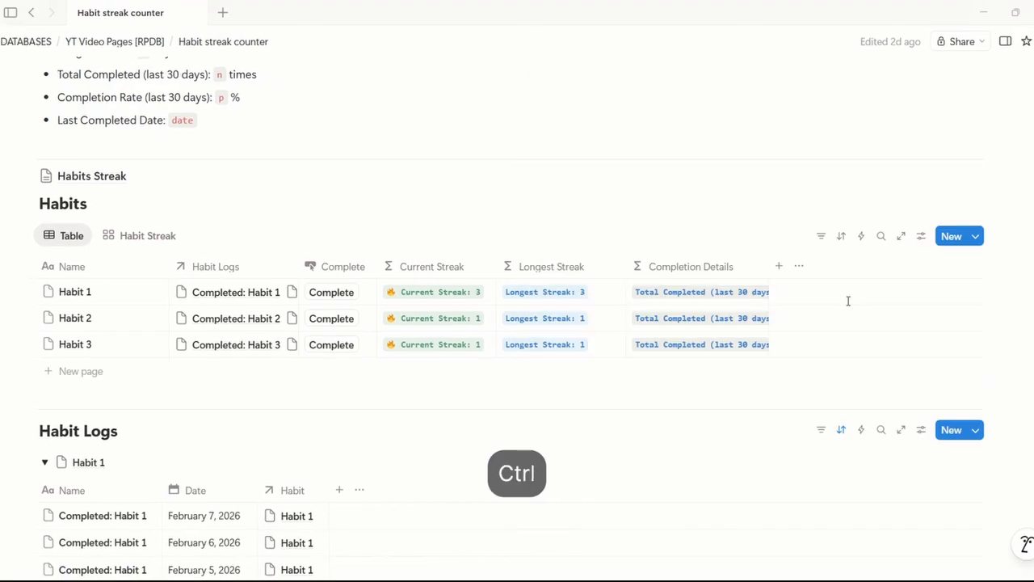
# Wrap the Completion Details column's content and widen the column so each labelled line fits.
pyautogui.click(664, 266)
pyautogui.click(683, 471)
pyautogui.moveTo(768, 283); pyautogui.dragTo(833, 270)
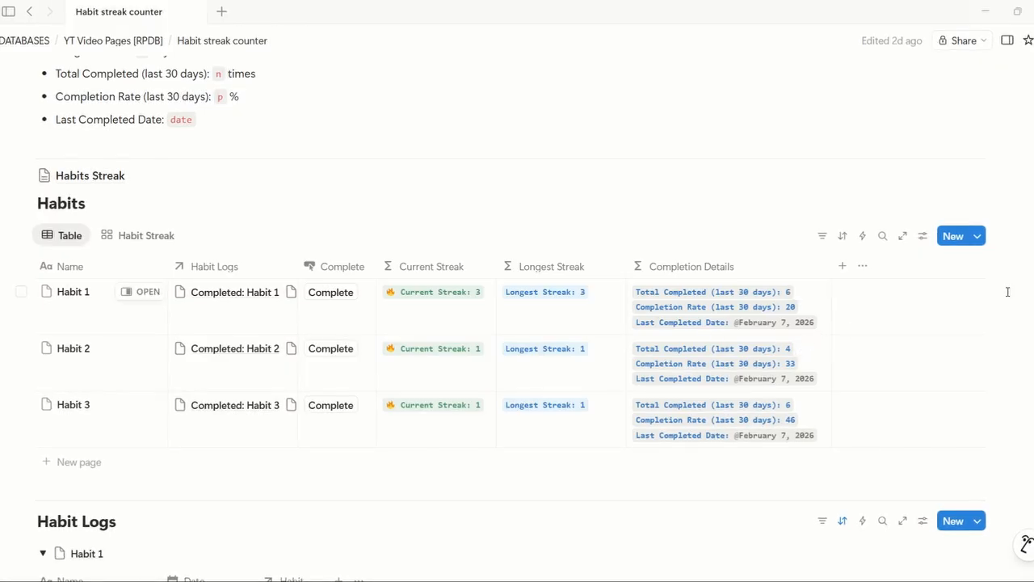
# Reopen the Completion Details formula and append "%" to completionRate in the Completion Rate line.
pyautogui.click(810, 313)
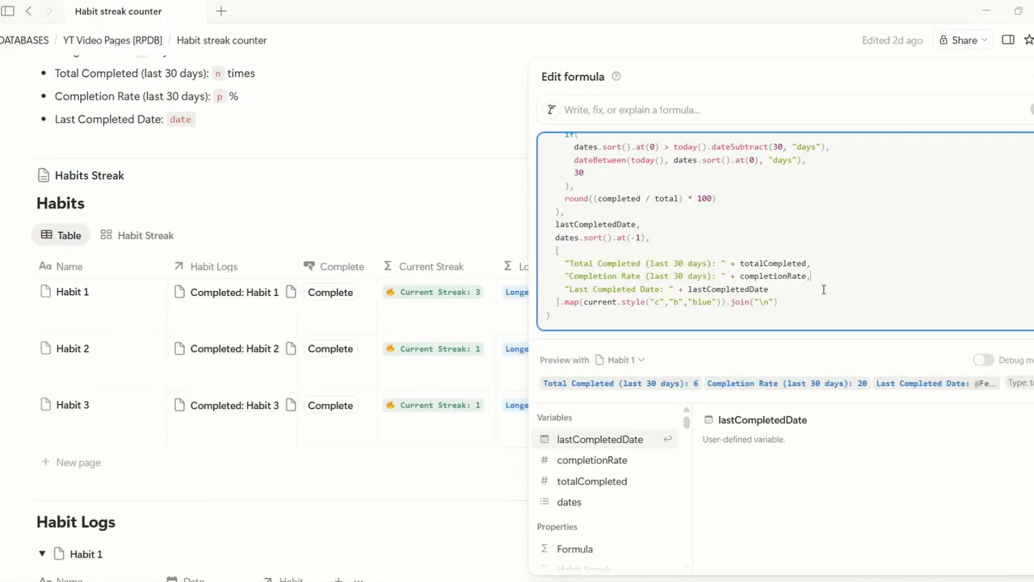
pyautogui.click(827, 277)
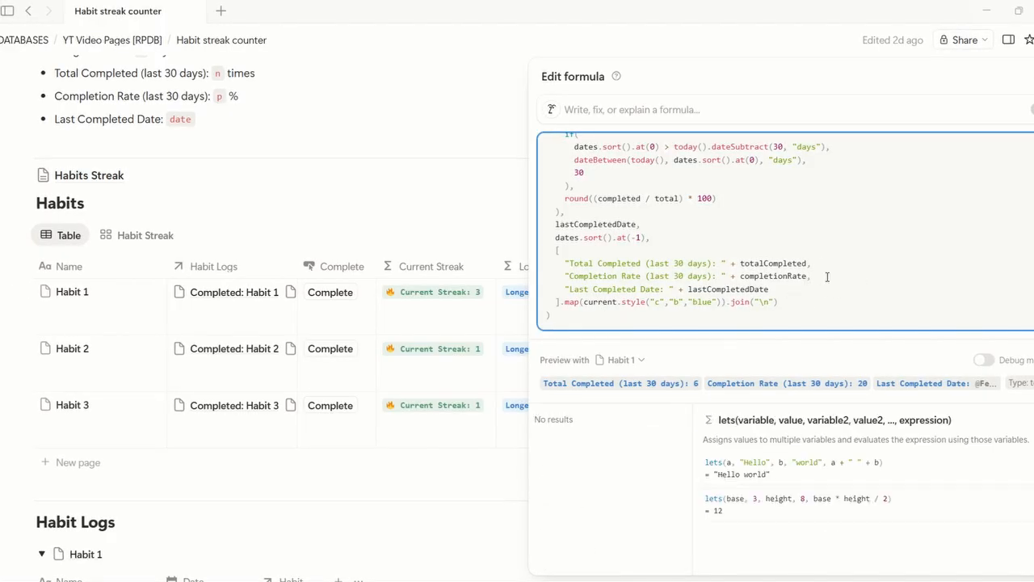
pyautogui.write('+ "%"')
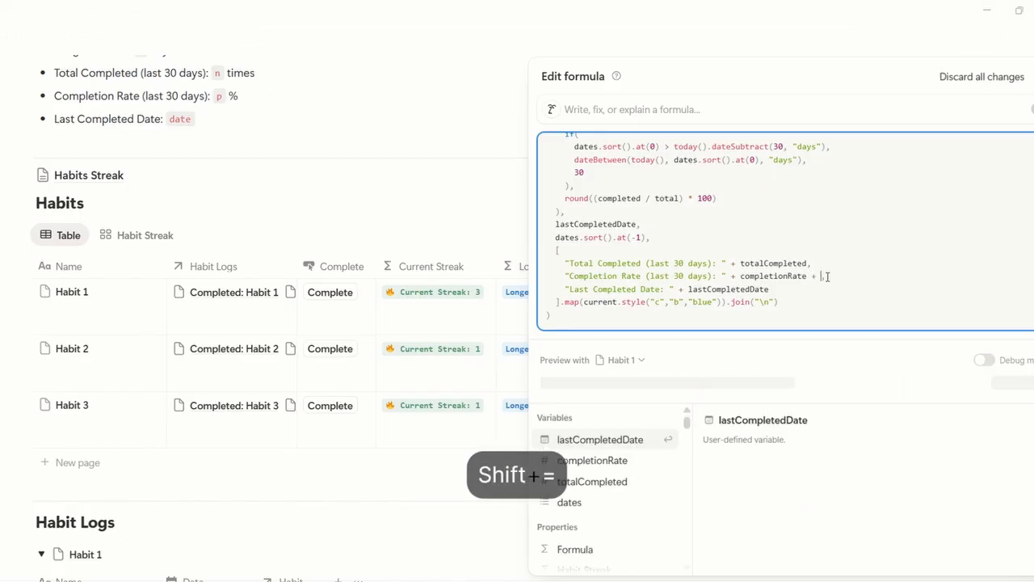
pyautogui.click(841, 298)
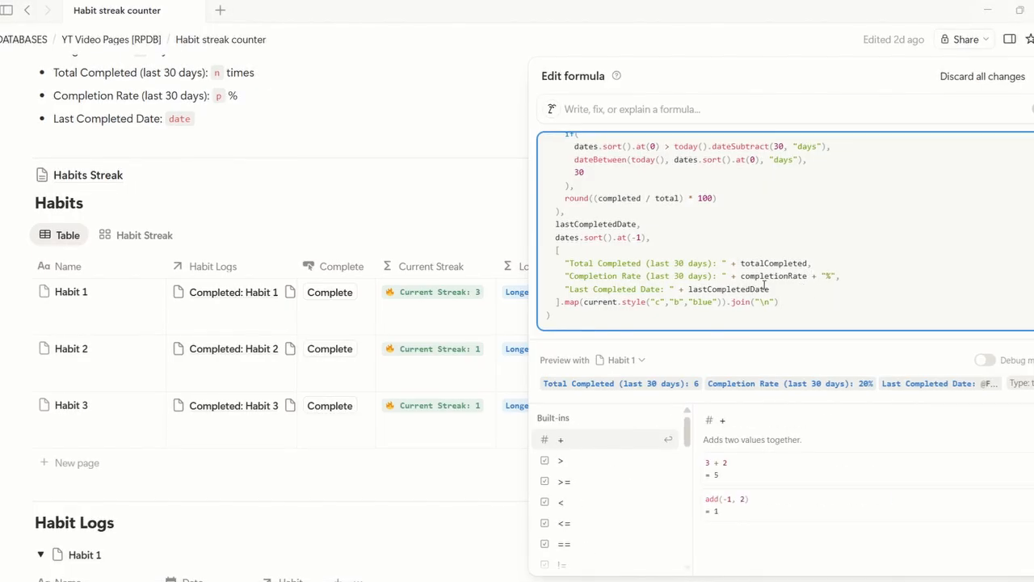
# Format lastCompletedDate in the Last Completed Date line with formatDate("DD/MM/YY") and save the formula.
pyautogui.moveTo(691, 290); pyautogui.dragTo(775, 289)
pyautogui.write('.')
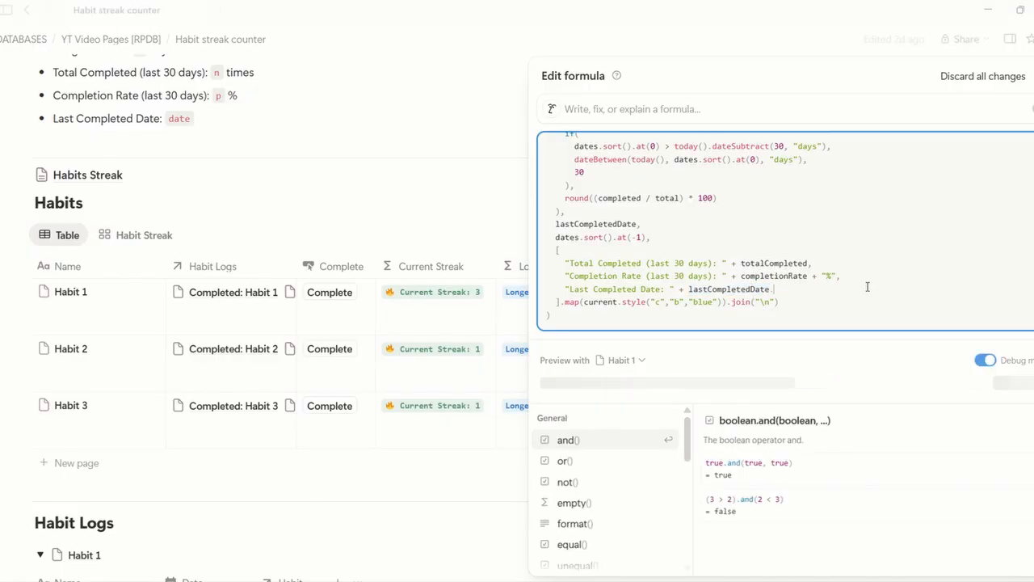
pyautogui.write('formatDate("DD/MM/YY")')
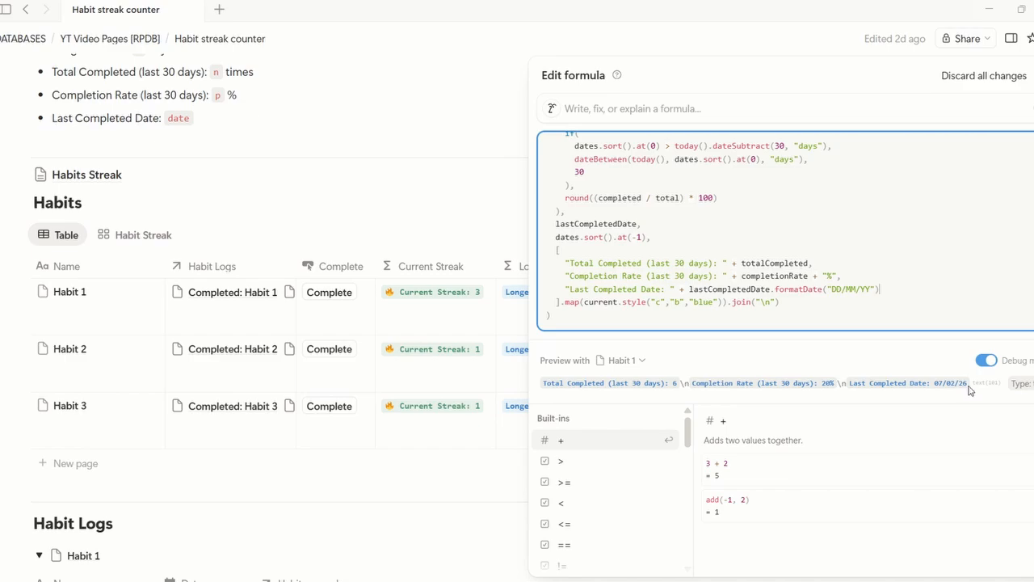
pyautogui.hotkey('ctrl', 'Return')
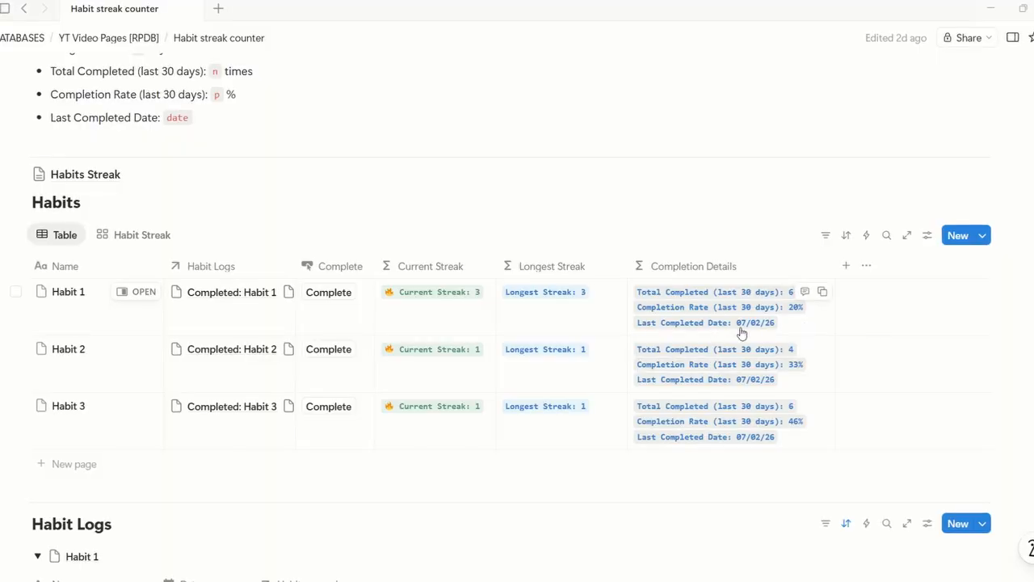
# Reopen the Completion Details formula and replace the style expression inside map() with an if() using the condition index == 2.
pyautogui.click(803, 325)
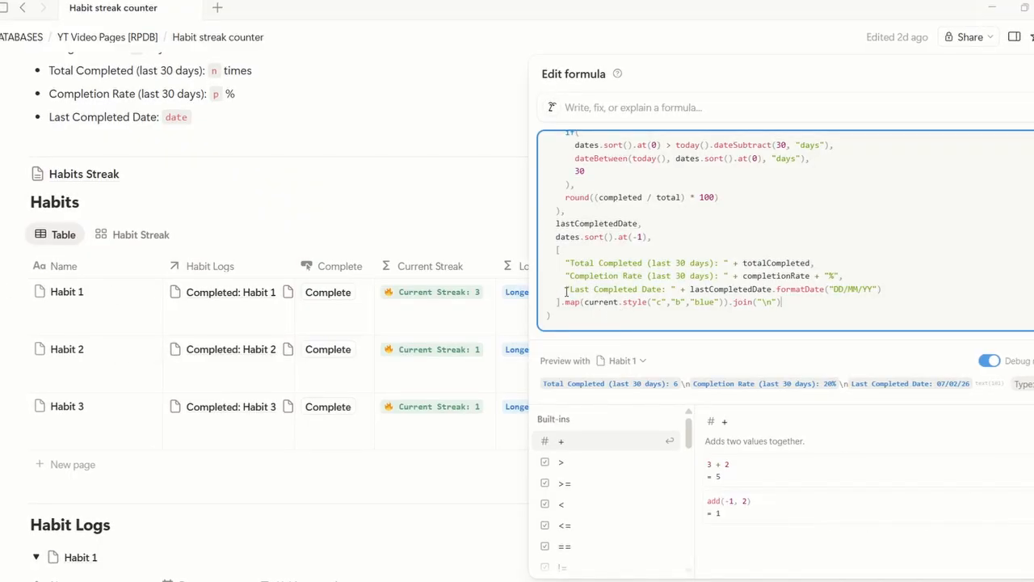
pyautogui.click(715, 302)
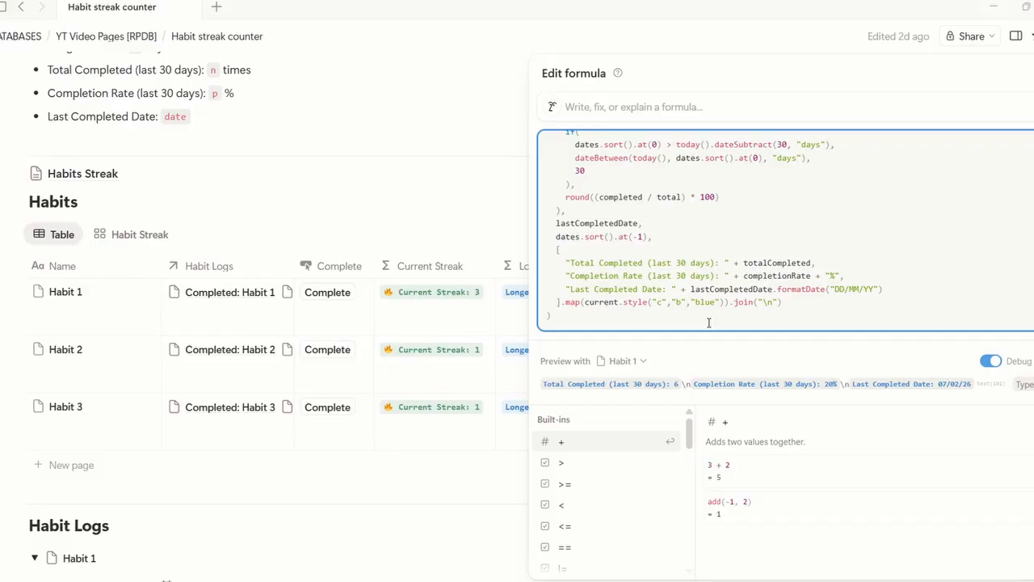
pyautogui.moveTo(585, 302); pyautogui.dragTo(720, 302)
pyautogui.write('if()')
pyautogui.press('Left')
pyautogui.hotkey('shift', 'Return')
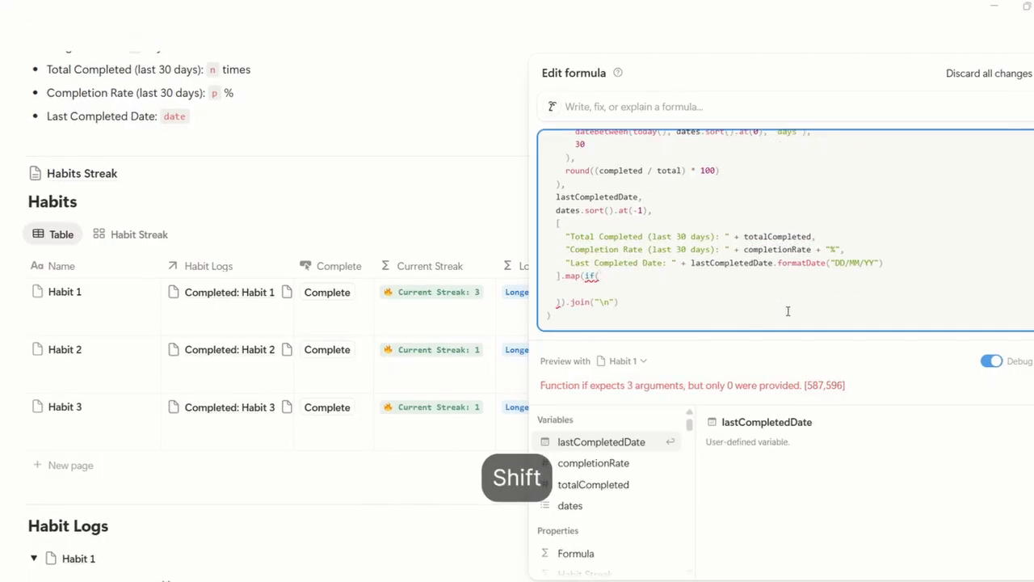
pyautogui.write('current.style("c","b","blue")')
pyautogui.hotkey('ctrl', 'z')
pyautogui.write('index == 2,')
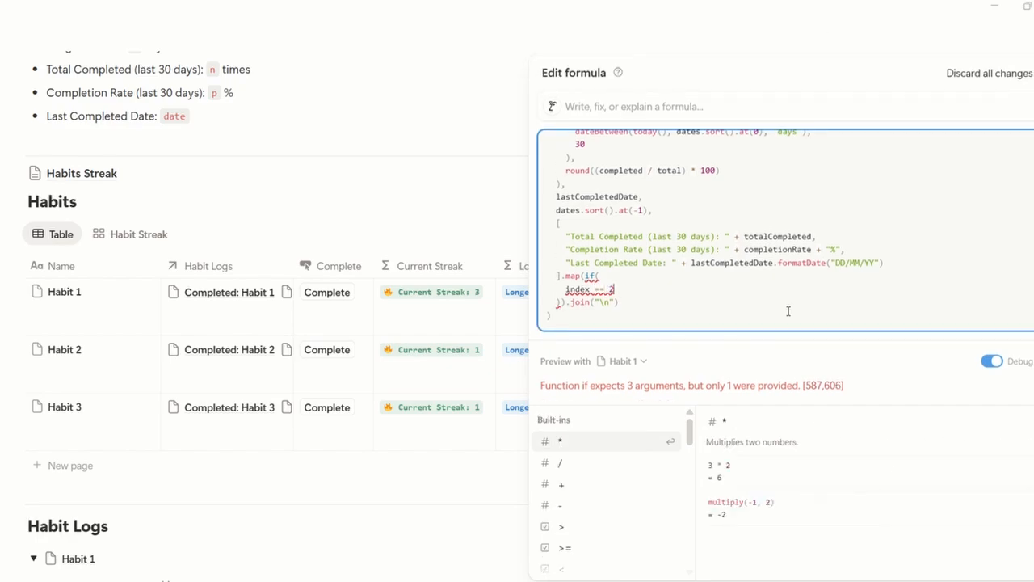
# Use current.style("c","b","blue") for both outcomes of the index == 2 condition.
pyautogui.hotkey('shift', 'Return')
pyautogui.write('current.style("c","b","blue")')
pyautogui.write(',')
pyautogui.hotkey('shift', 'Return')
pyautogui.write('current.style("c","b","blue")')
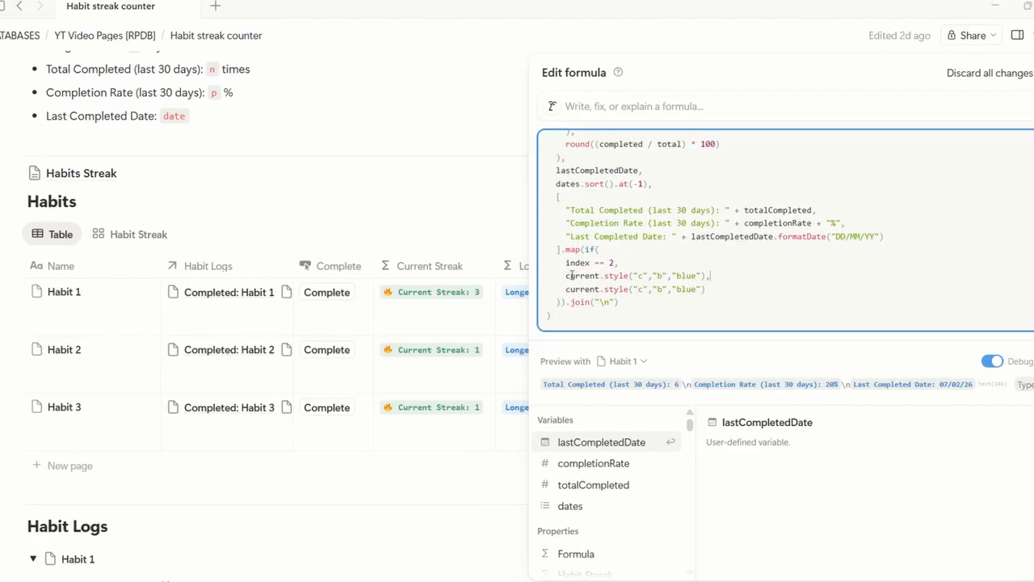
# Replace the true outcome of index == 2 with a nested if() using the condition lastCompletedDate == today().
pyautogui.moveTo(566, 275); pyautogui.dragTo(735, 277)
pyautogui.hotkey('ctrl', 'c')
pyautogui.write('if(')
pyautogui.hotkey('shift', 'Return')
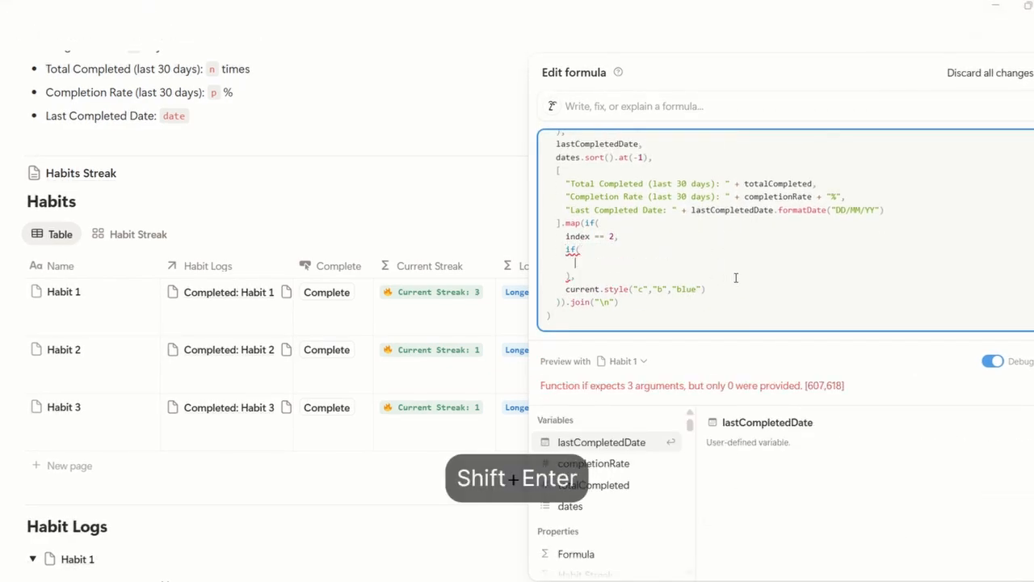
pyautogui.write('lastCompletedDate == today(),')
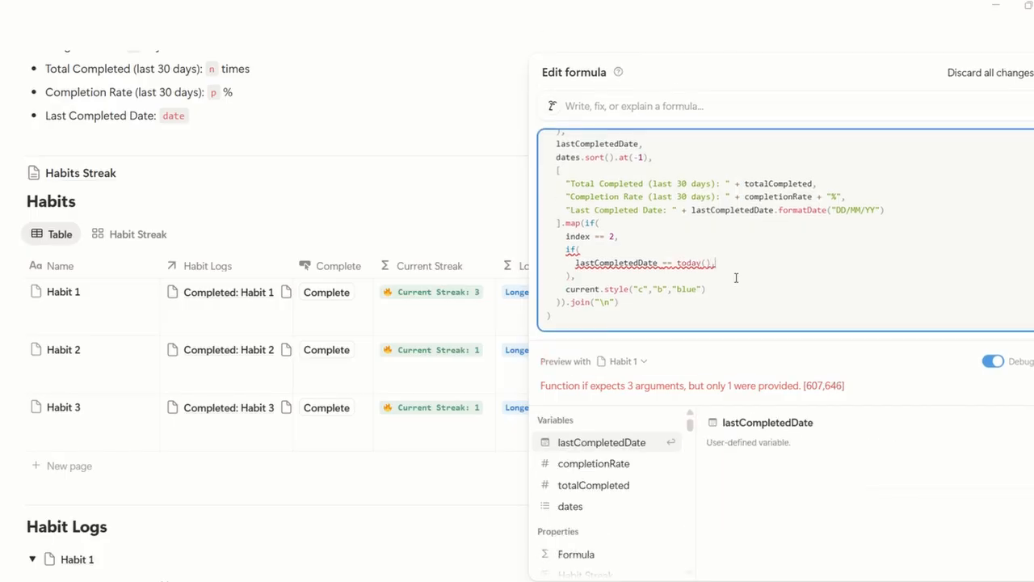
# Fill both outcomes of the nested lastCompletedDate == today() condition with the copied current.style("c","b","blue") expression.
pyautogui.hotkey('shift', 'Return')
pyautogui.hotkey('ctrl', 'v')
pyautogui.write(',')
pyautogui.hotkey('shift', 'Return')
pyautogui.hotkey('ctrl', 'v')
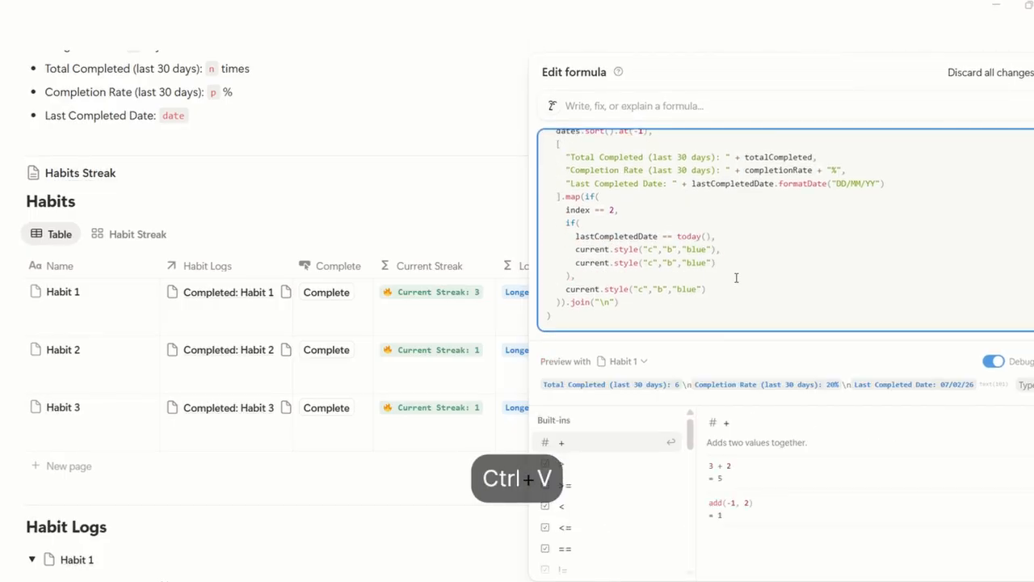
# Change the style colour to "green" in the true outcome of lastCompletedDate == today() and save the Completion Details formula.
pyautogui.press('Up')
pyautogui.press('Left')
pyautogui.press('Left')
pyautogui.press('BackSpace')
pyautogui.press('BackSpace')
pyautogui.press('BackSpace')
pyautogui.press('BackSpace')
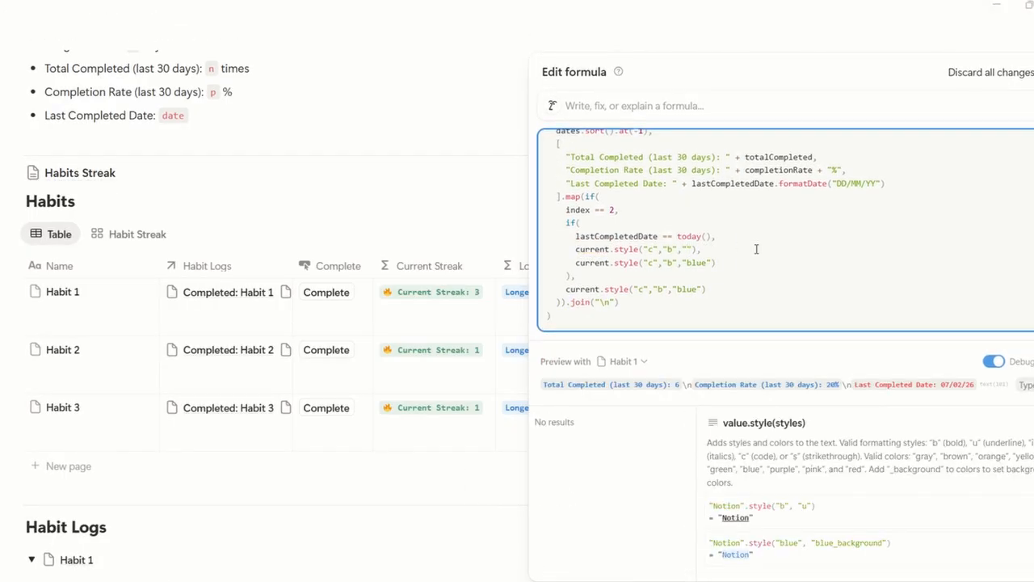
pyautogui.write('green')
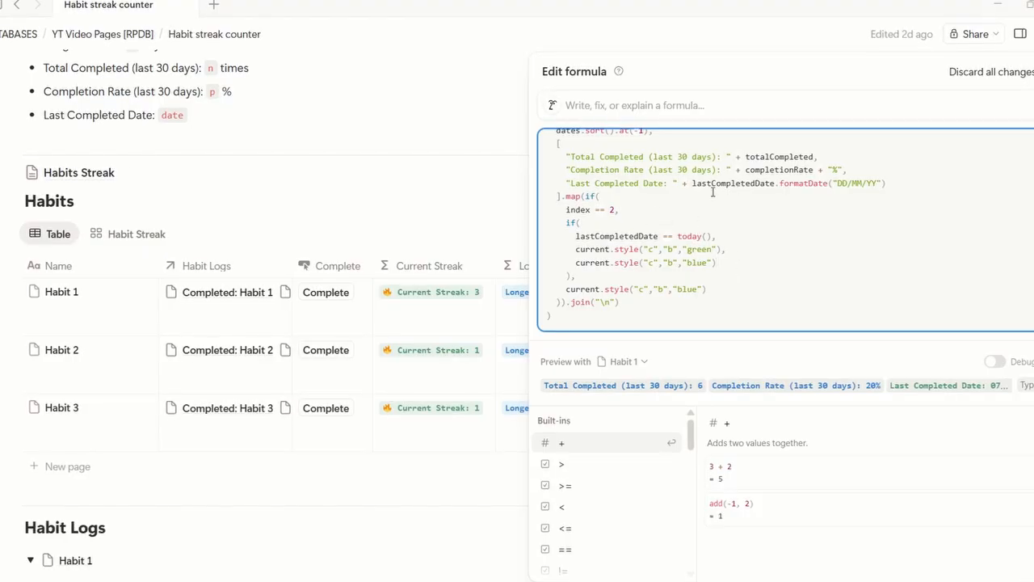
pyautogui.click(731, 236)
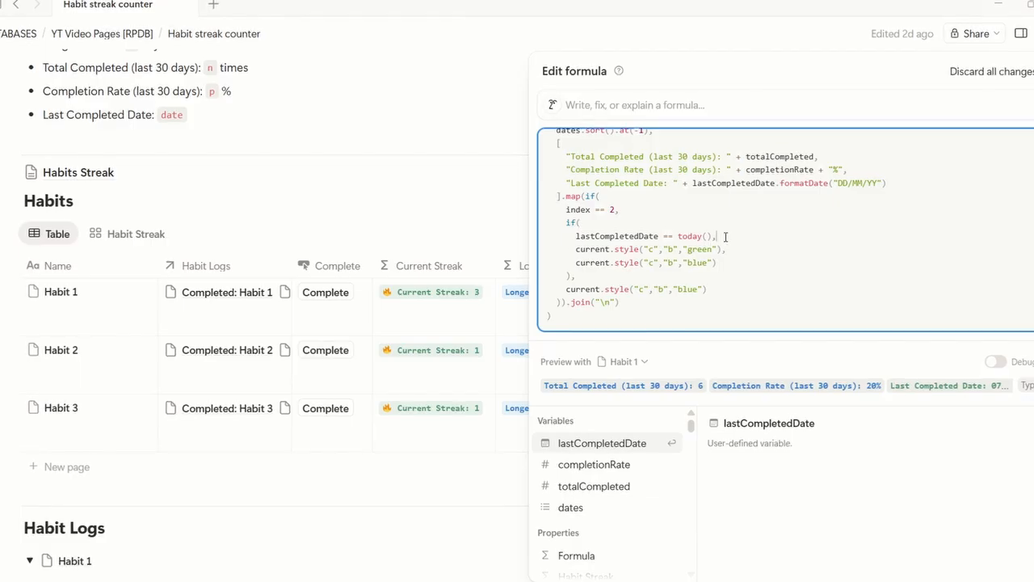
pyautogui.click(737, 250)
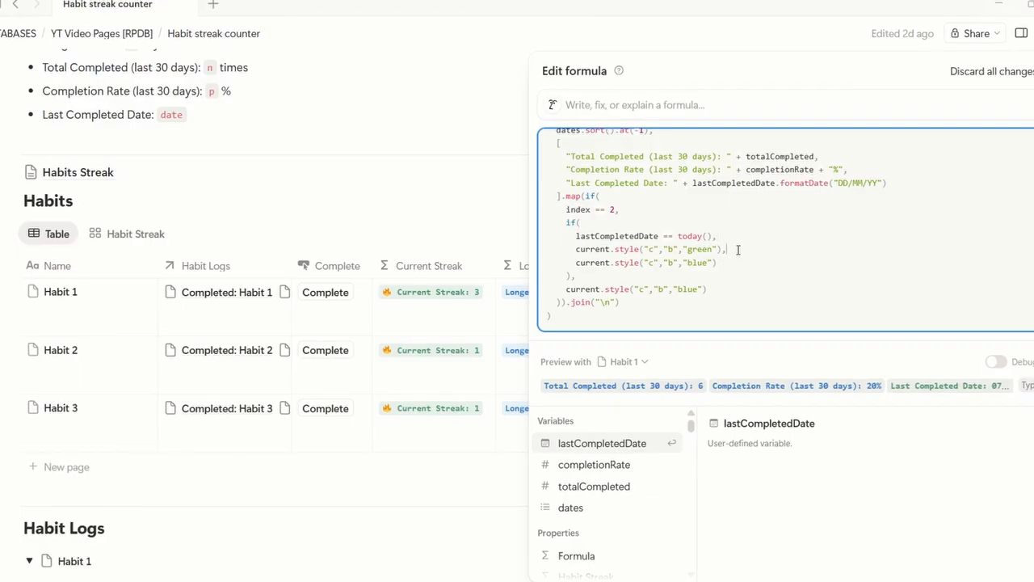
pyautogui.click(731, 262)
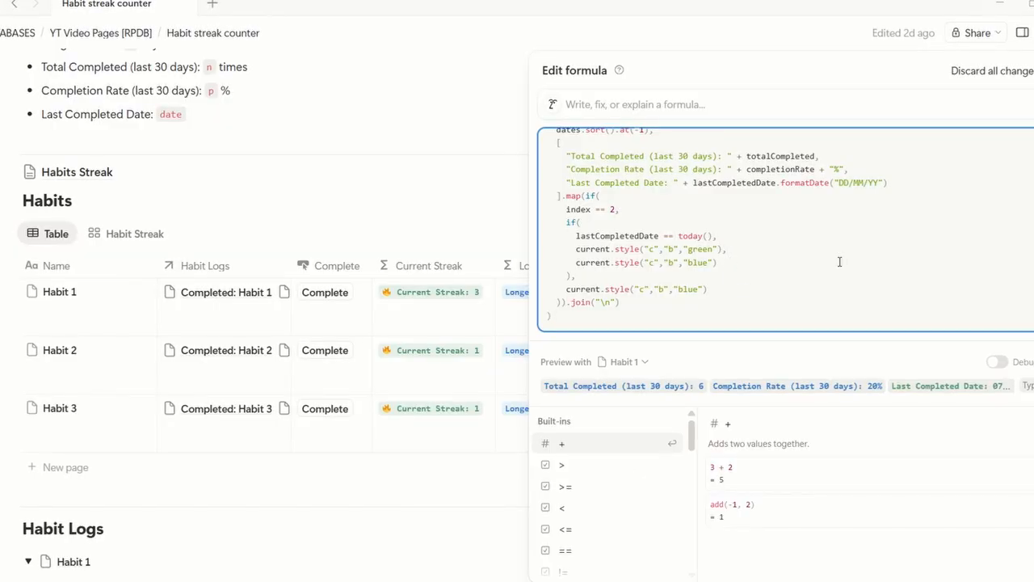
pyautogui.hotkey('ctrl', 'Return')
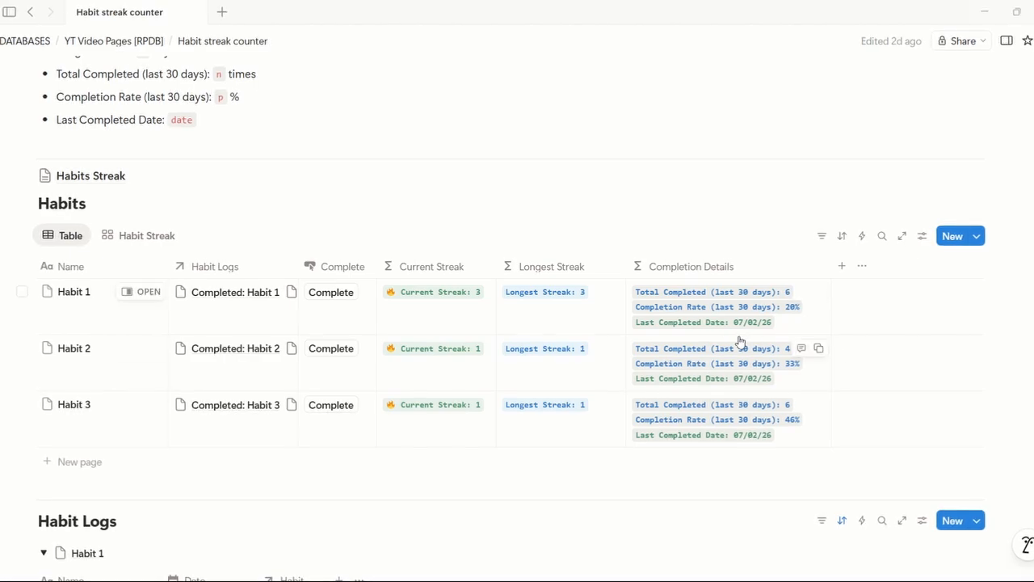
# Set the date of the newest Habit 1 log to February 3, 2026 and check Habit 1's Completion Details.
pyautogui.scroll(-3, 929, 361)
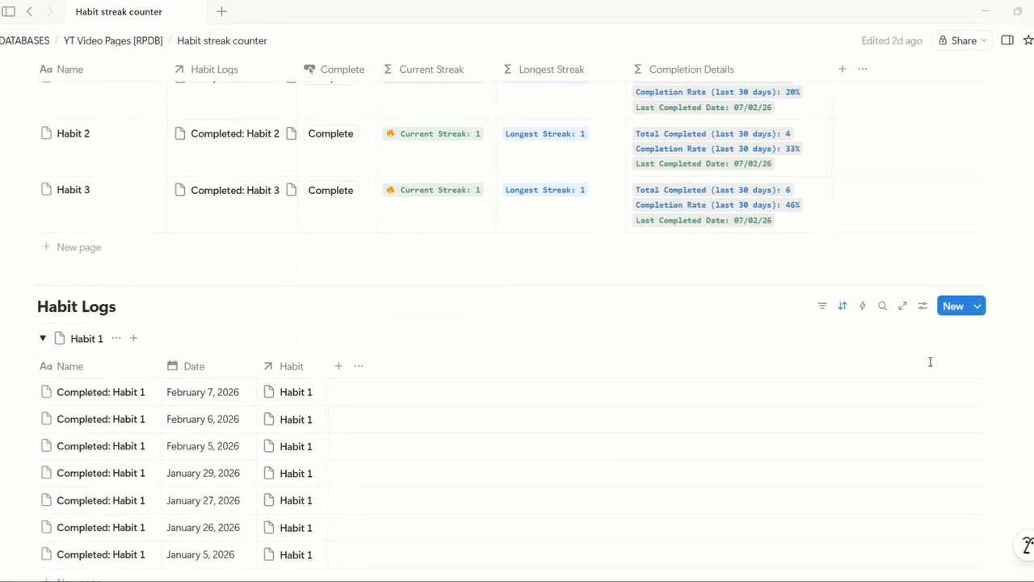
pyautogui.click(220, 396)
pyautogui.click(225, 136)
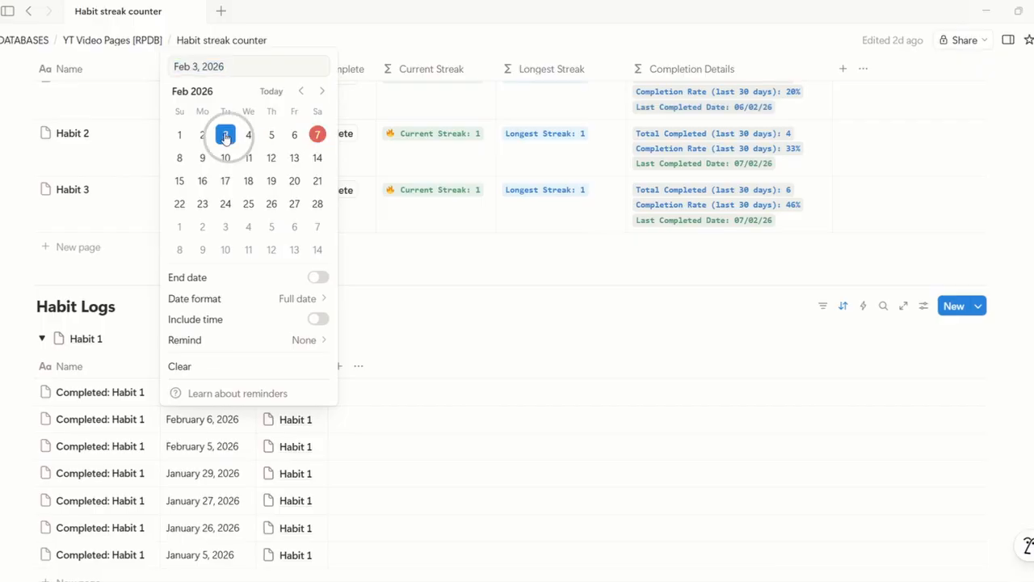
pyautogui.click(929, 242)
pyautogui.scroll(2, 929, 243)
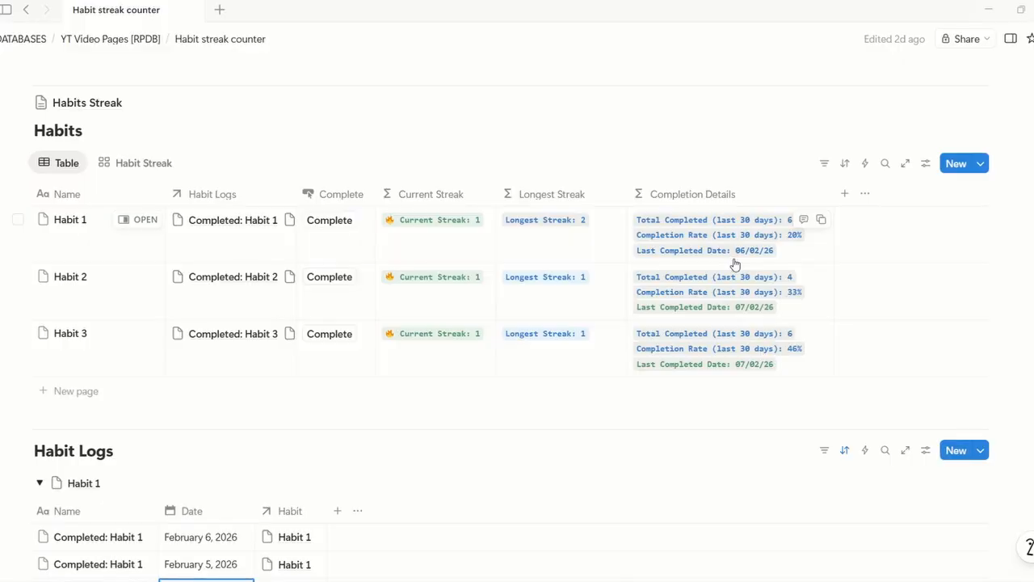
# Set the date of the February 3 Habit 1 log back to February 7, 2026 and recheck the Completion Details.
pyautogui.scroll(-1, 503, 438)
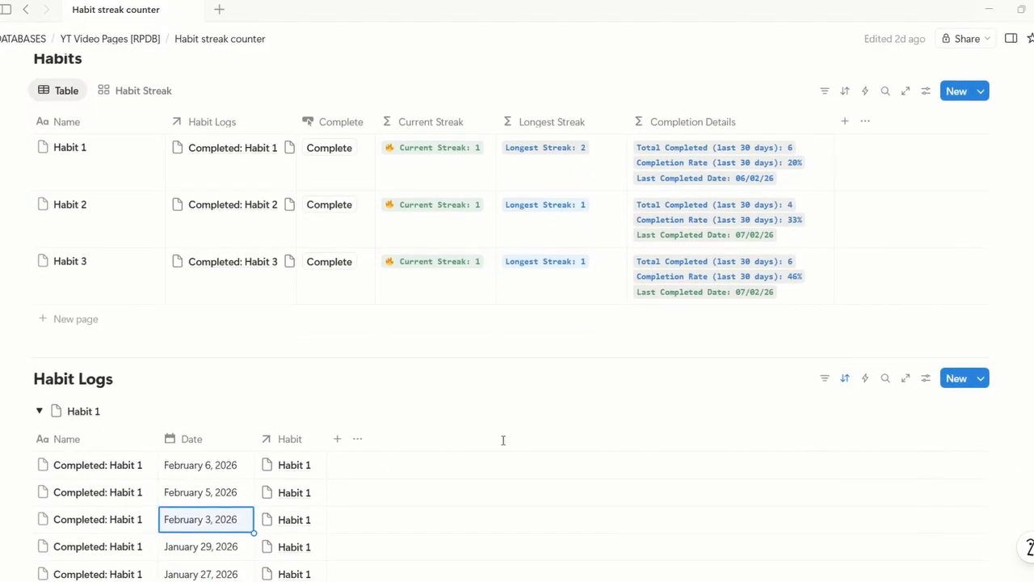
pyautogui.click(201, 522)
pyautogui.click(314, 261)
pyautogui.click(1015, 297)
pyautogui.scroll(1, 746, 277)
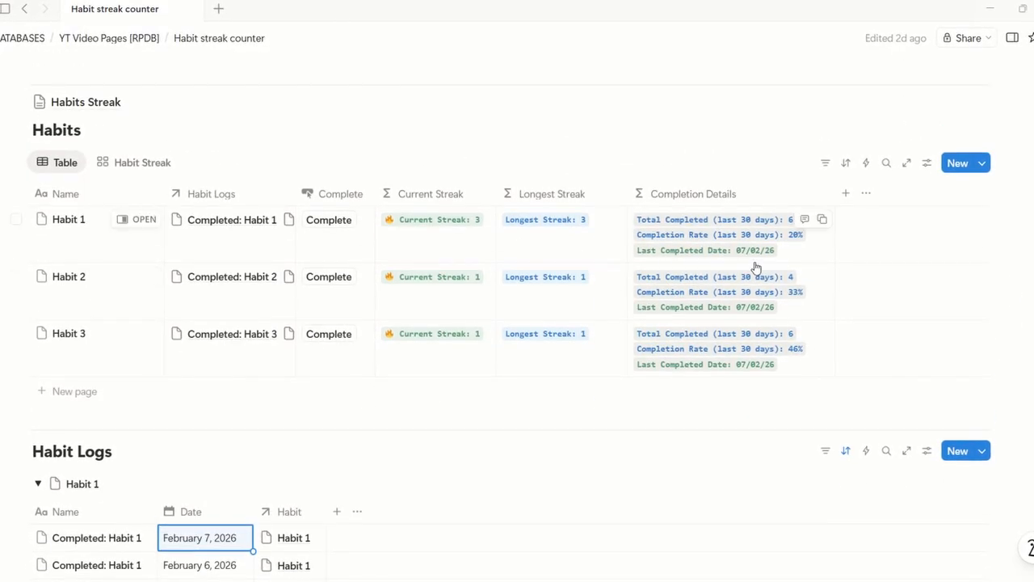
pyautogui.scroll(1, 889, 278)
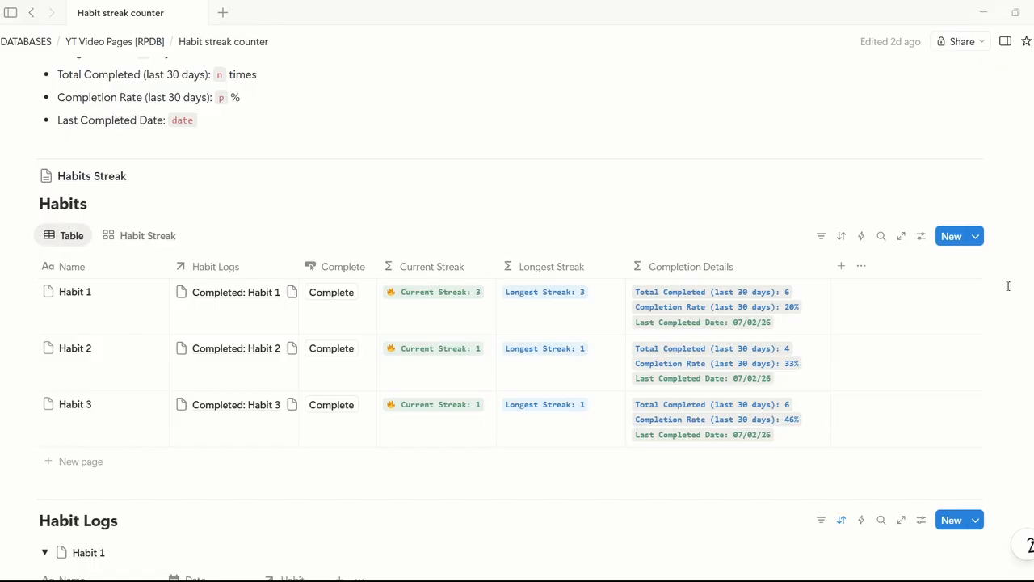